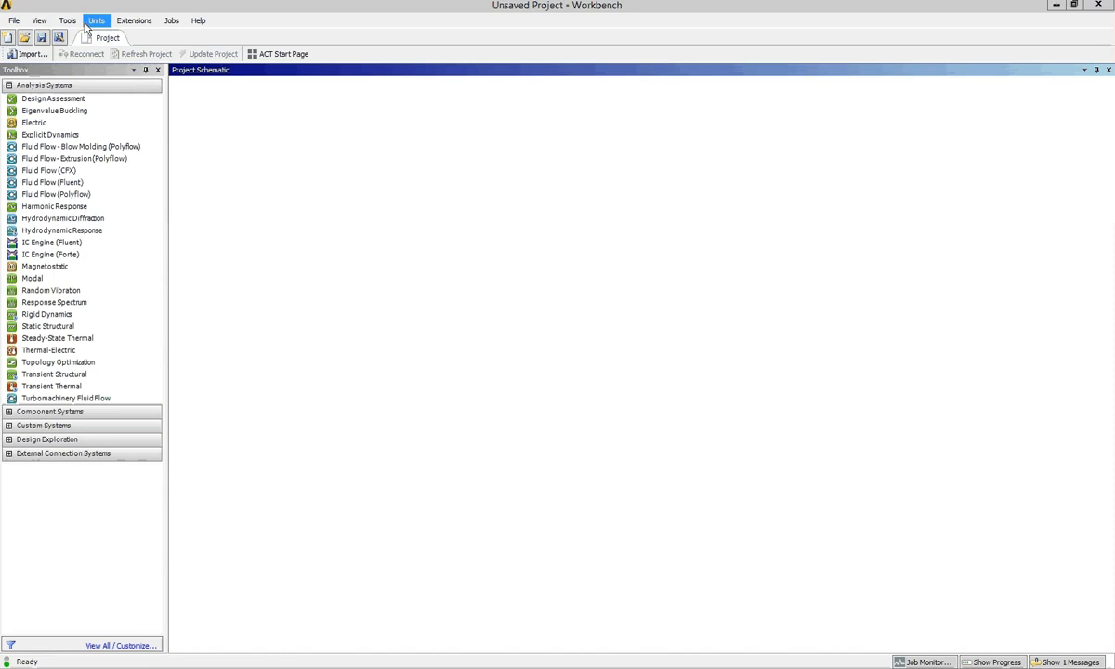
Choose DesignModeler as the preferred geometry editor in the Geometry Import options and apply the options.
{"action": "left_click", "coordinate": [68, 20]}
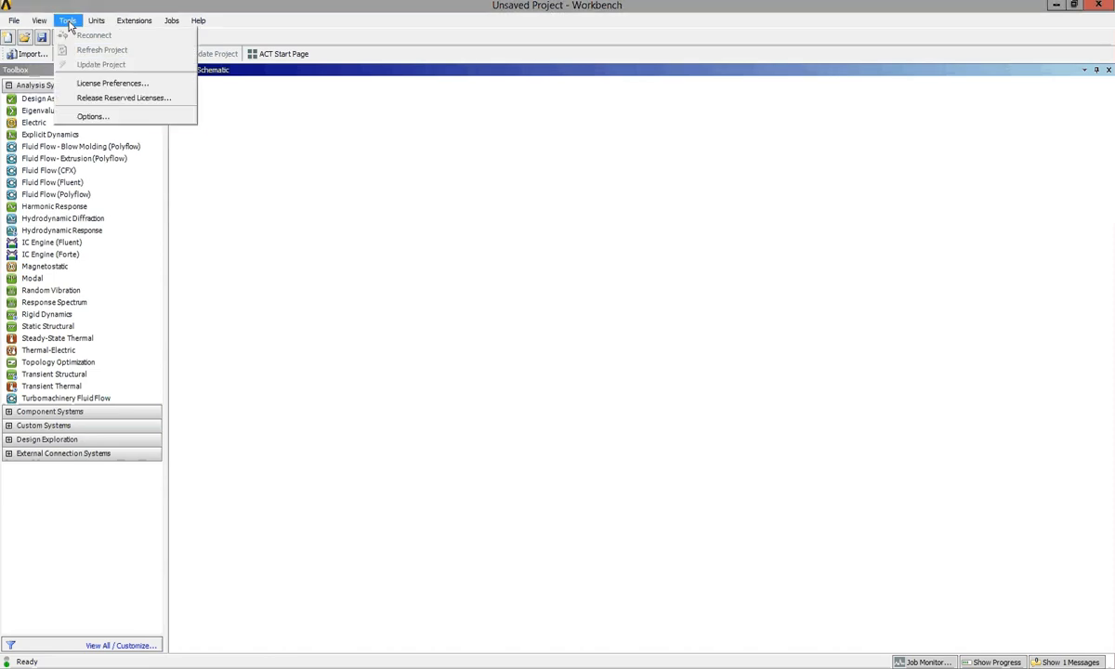
{"action": "left_click", "coordinate": [119, 117]}
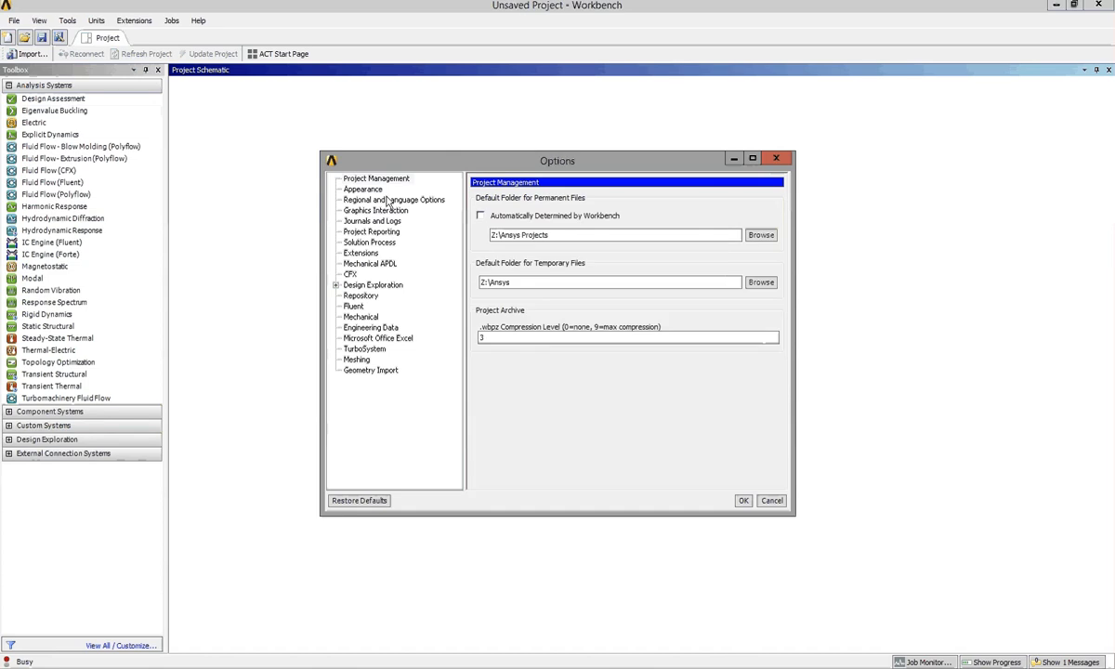
{"action": "left_click", "coordinate": [390, 179]}
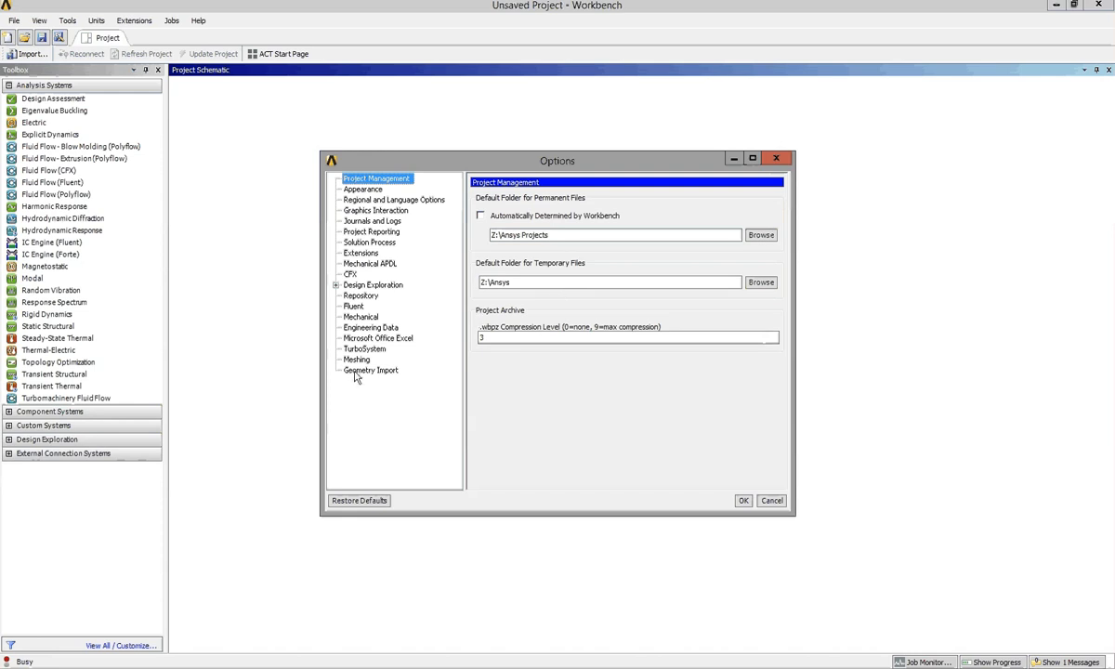
{"action": "left_click", "coordinate": [370, 372]}
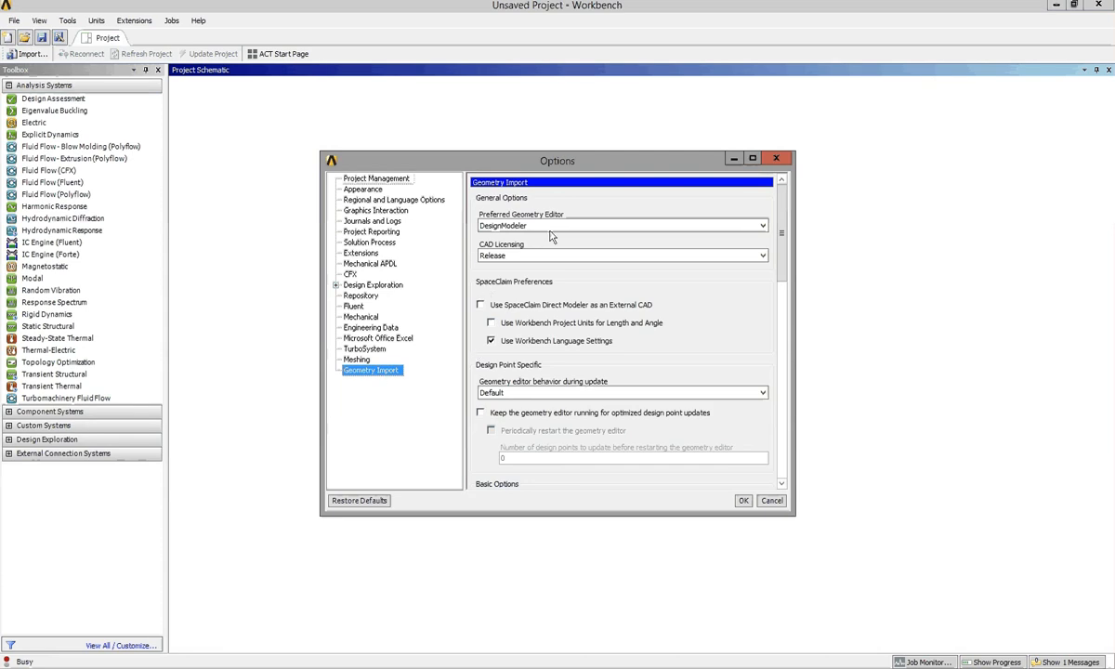
{"action": "left_click", "coordinate": [607, 228]}
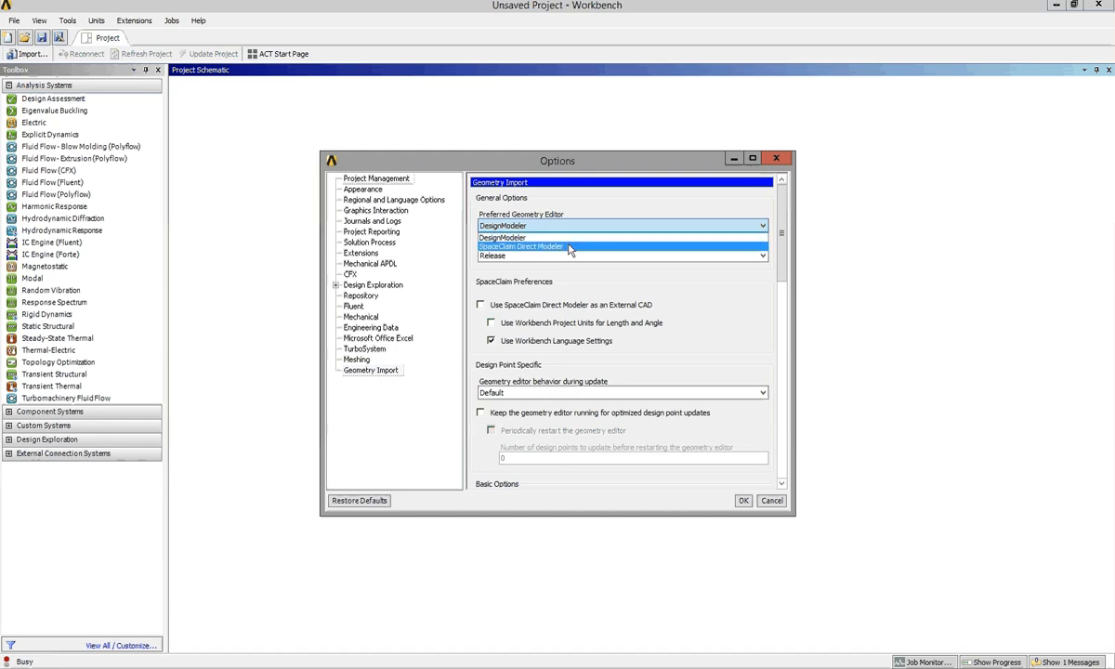
{"action": "left_click", "coordinate": [578, 238]}
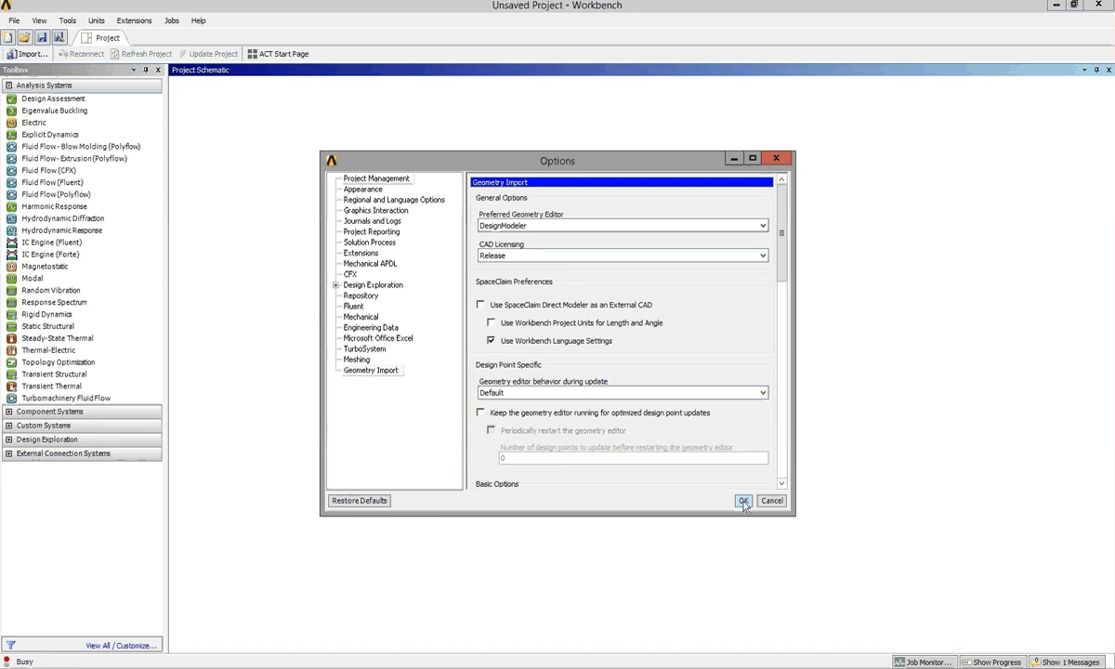
{"action": "left_click", "coordinate": [744, 501]}
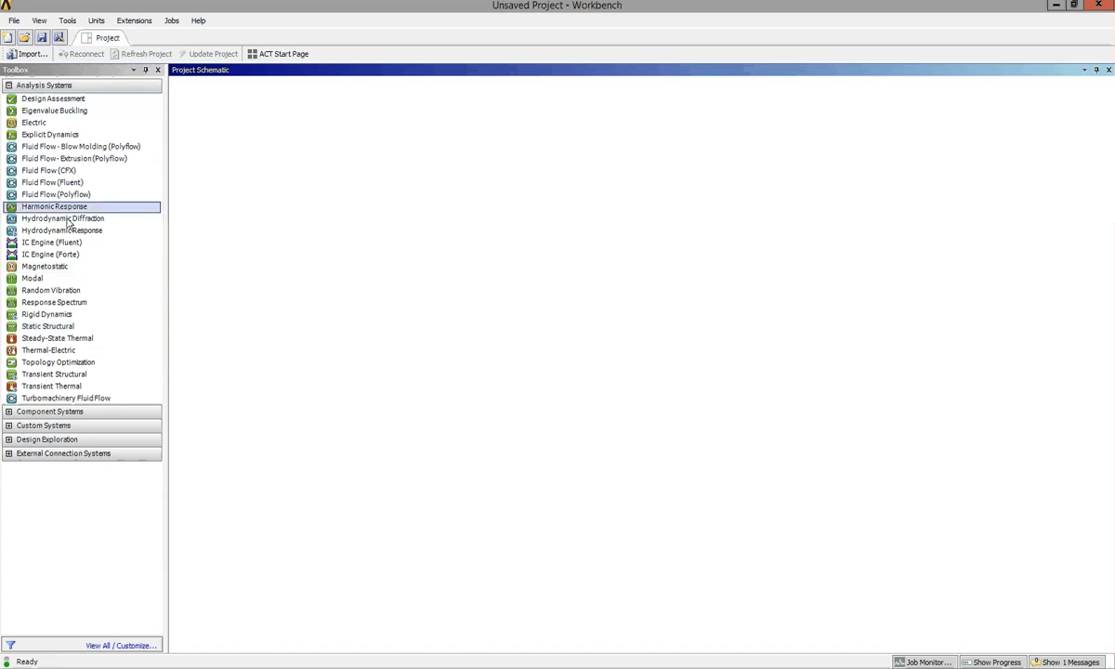
Add a Static Structural system to the project schematic and name it "Flat plat with holes and notches".
{"action": "double_click", "coordinate": [77, 330]}
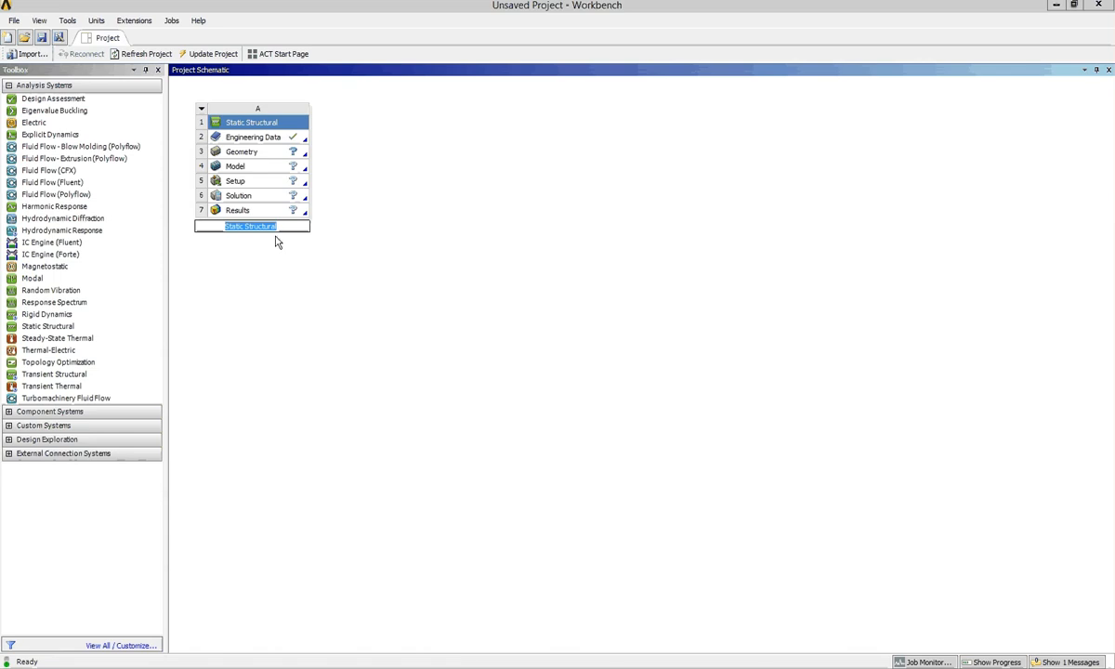
{"action": "left_click", "coordinate": [276, 227]}
{"action": "left_click_drag", "start_coordinate": [277, 227], "coordinate": [224, 225]}
{"action": "type", "text": "Flat"}
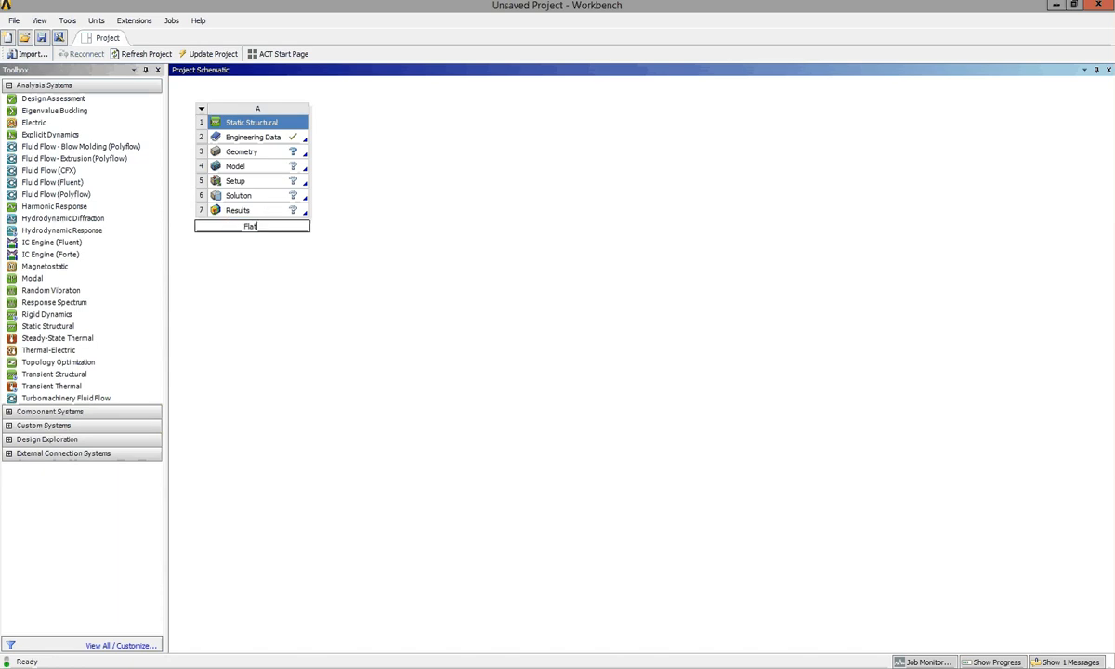
{"action": "type", "text": " plat with holes and no"}
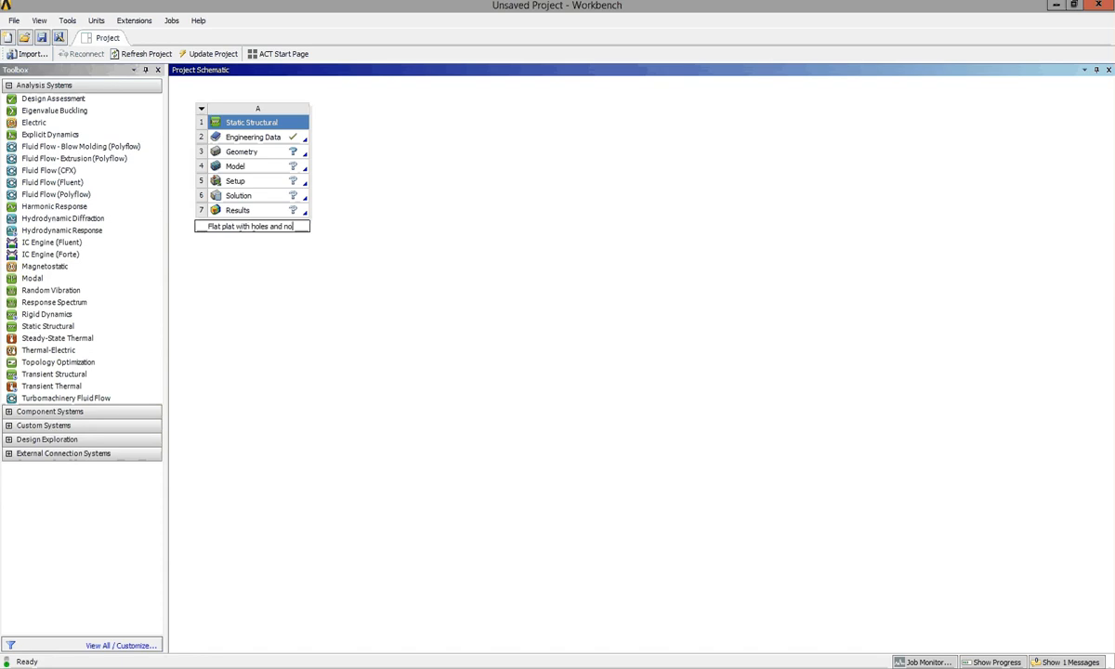
{"action": "type", "text": "tches"}
{"action": "left_click", "coordinate": [243, 152]}
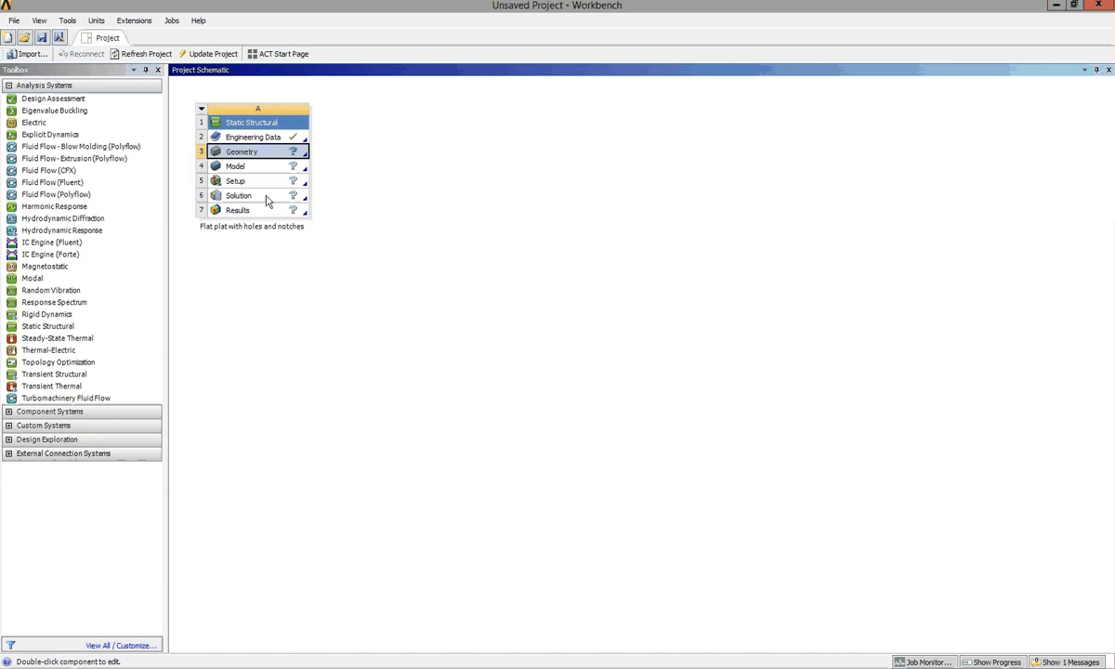
In Engineering Data, set the units to Metric (tonne,mm,s,°C,mA,N,mV) and display values in project units.
{"action": "double_click", "coordinate": [268, 139]}
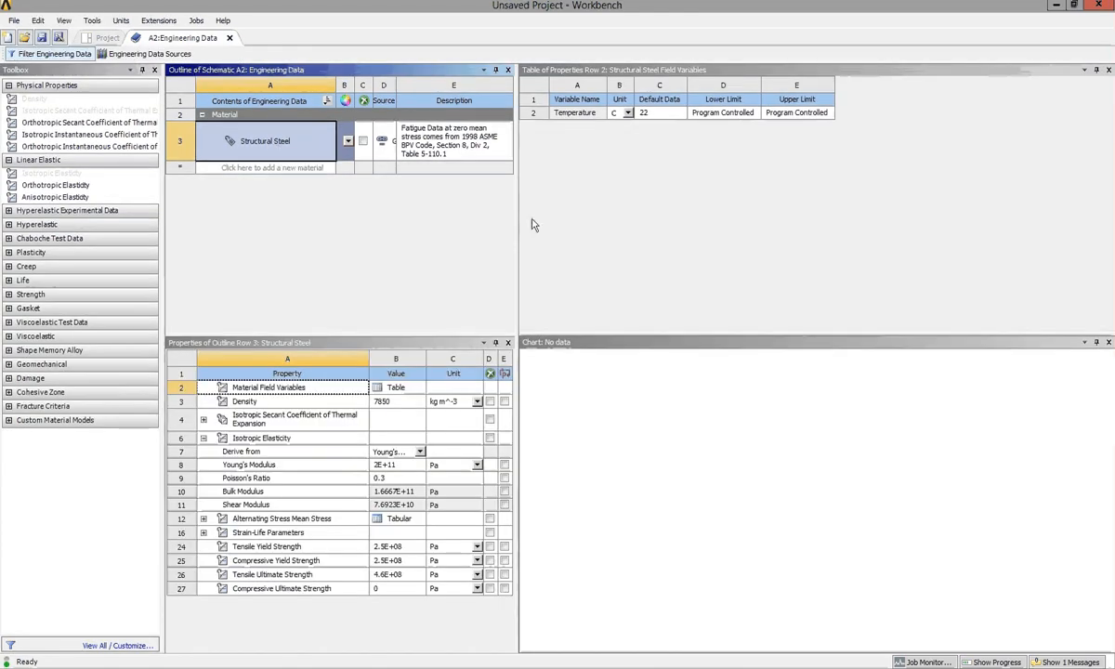
{"action": "left_click_drag", "start_coordinate": [517, 223], "coordinate": [581, 217]}
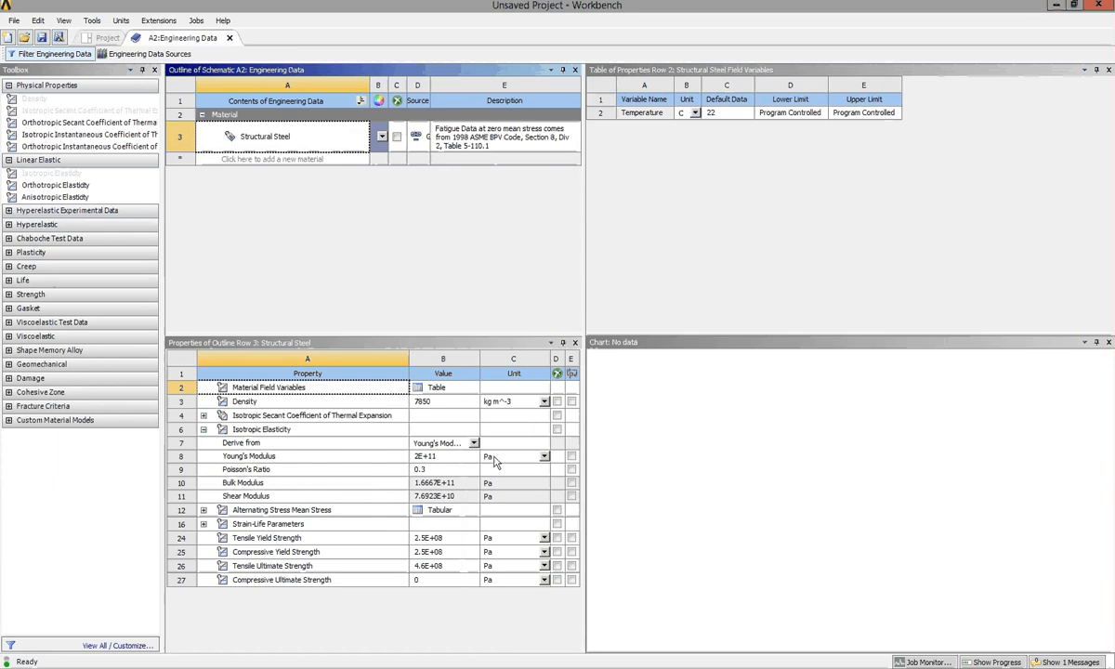
{"action": "left_click", "coordinate": [122, 20]}
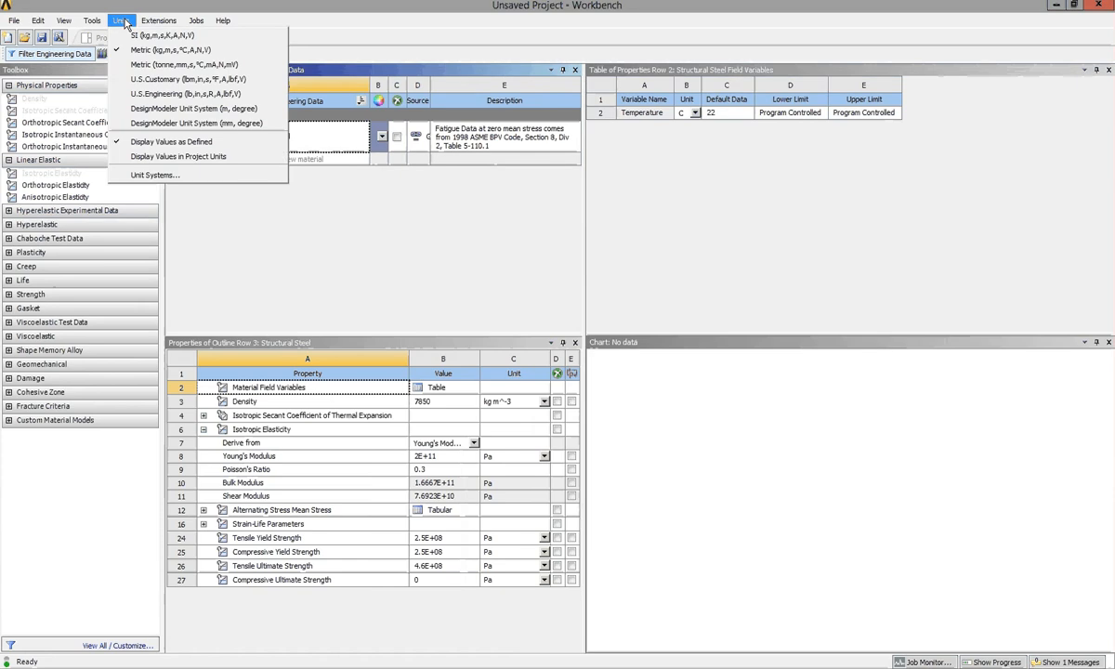
{"action": "left_click", "coordinate": [180, 66]}
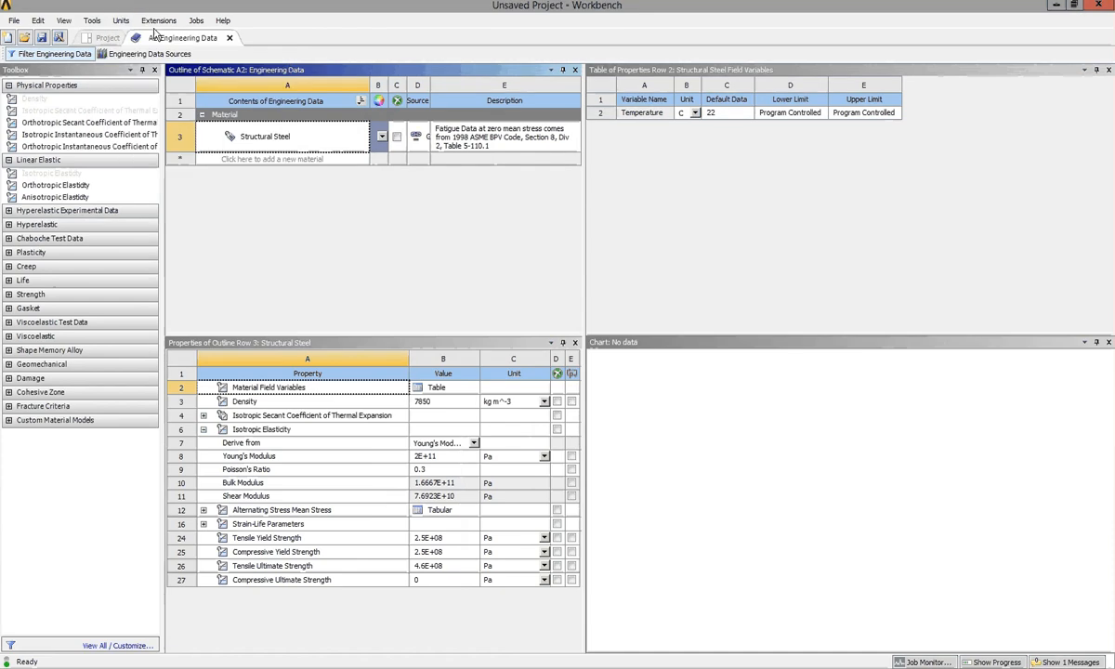
{"action": "left_click", "coordinate": [119, 21]}
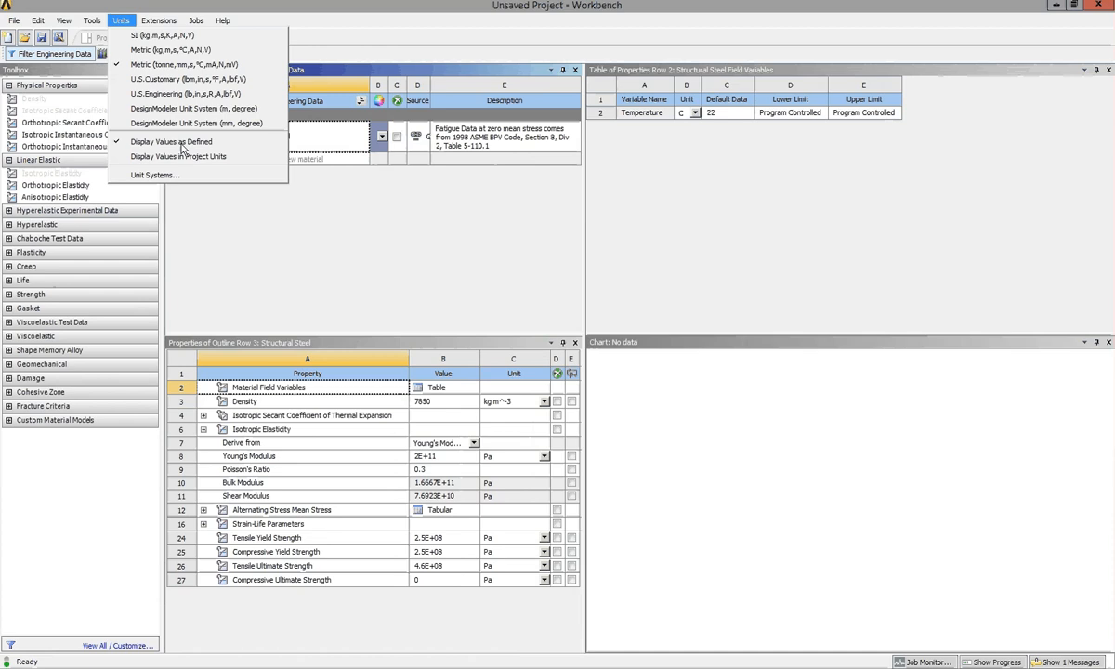
{"action": "left_click", "coordinate": [248, 158]}
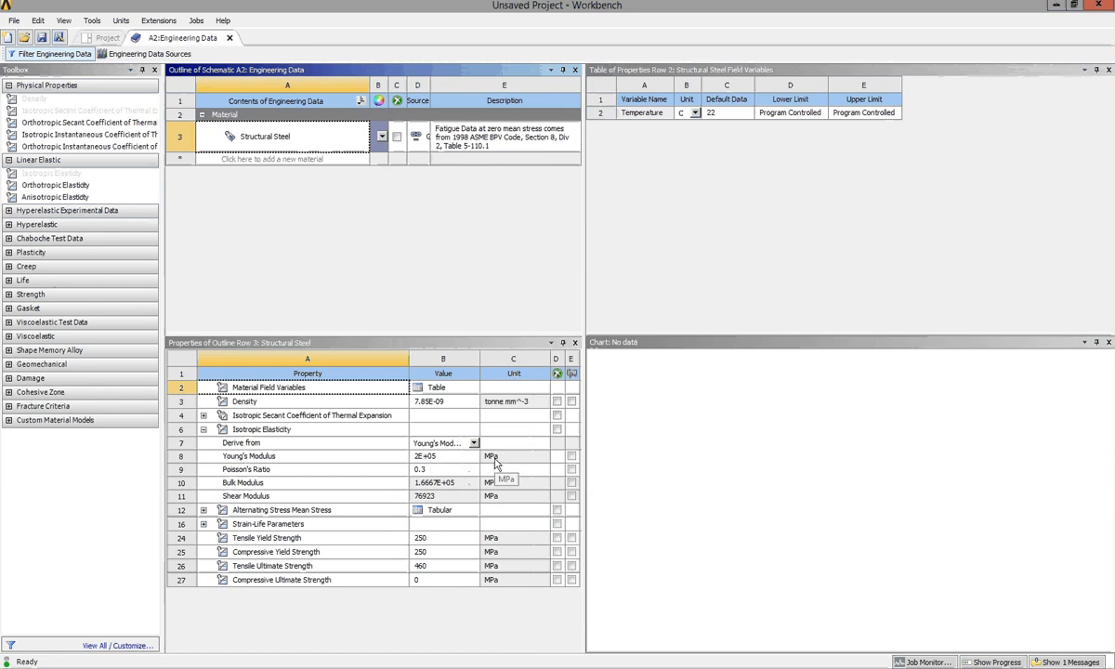
Add Concrete from the General Materials data source to the engineering data.
{"action": "left_click", "coordinate": [258, 162]}
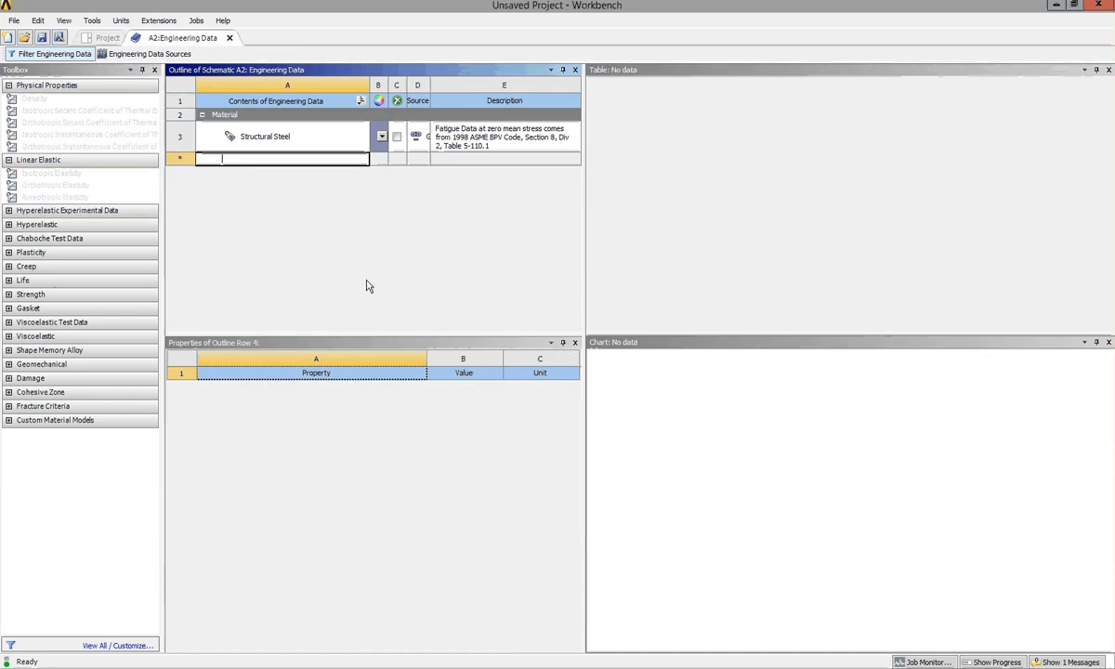
{"action": "left_click", "coordinate": [188, 56]}
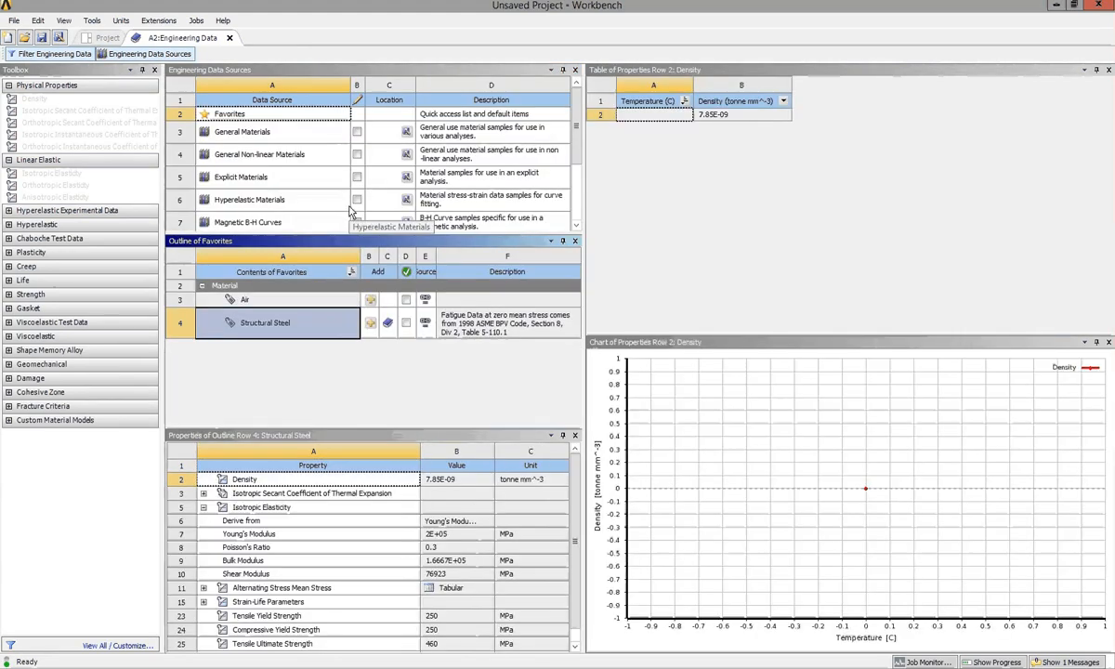
{"action": "left_click", "coordinate": [266, 133]}
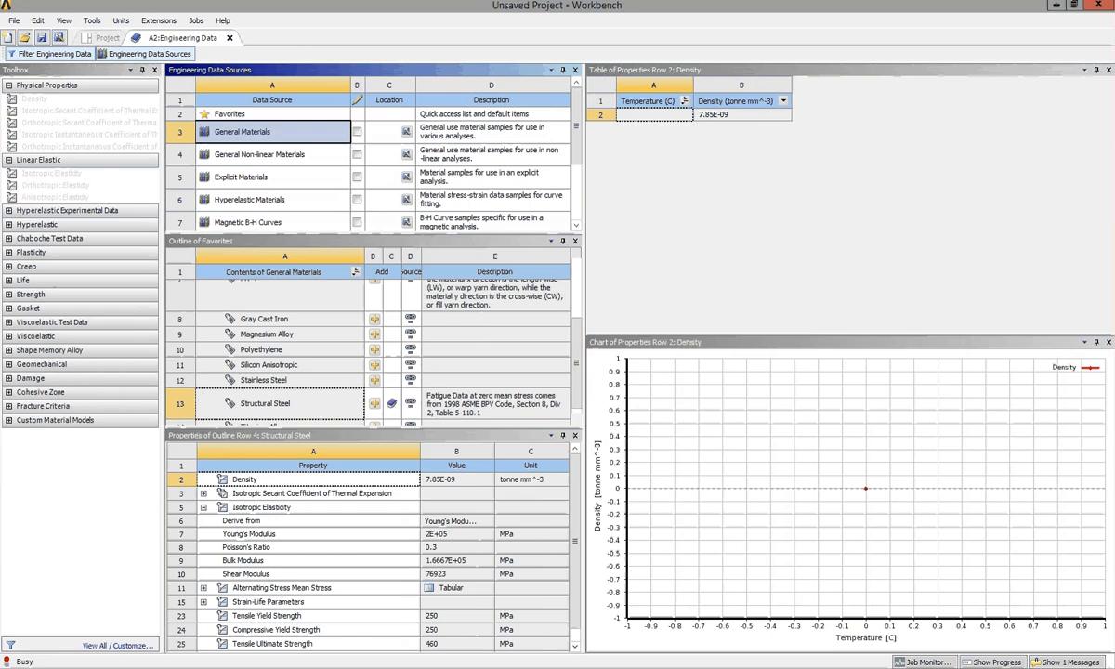
{"action": "scroll", "coordinate": [305, 344], "scroll_direction": "down", "scroll_amount": 2}
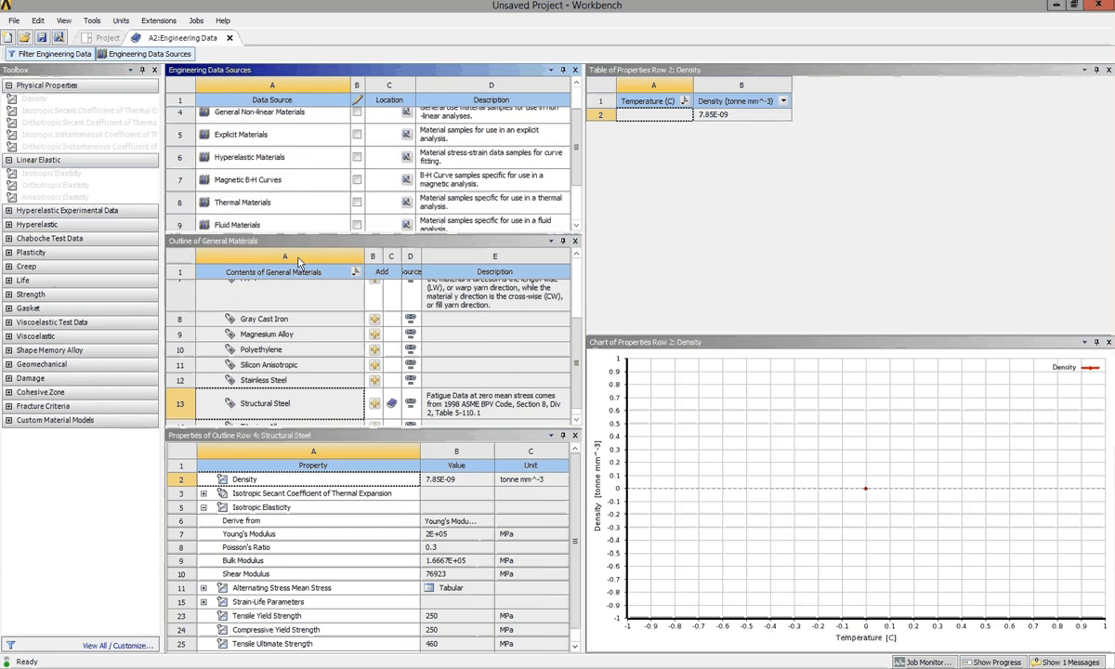
{"action": "left_click", "coordinate": [299, 244]}
{"action": "scroll", "coordinate": [311, 306], "scroll_direction": "up", "scroll_amount": 3}
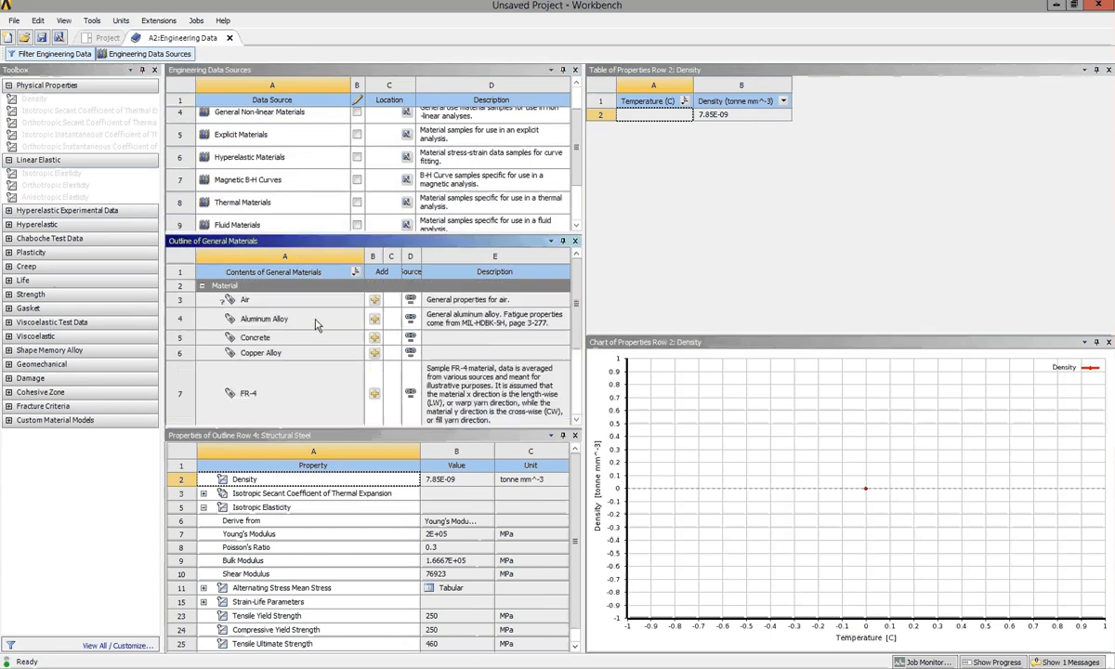
{"action": "left_click", "coordinate": [315, 337]}
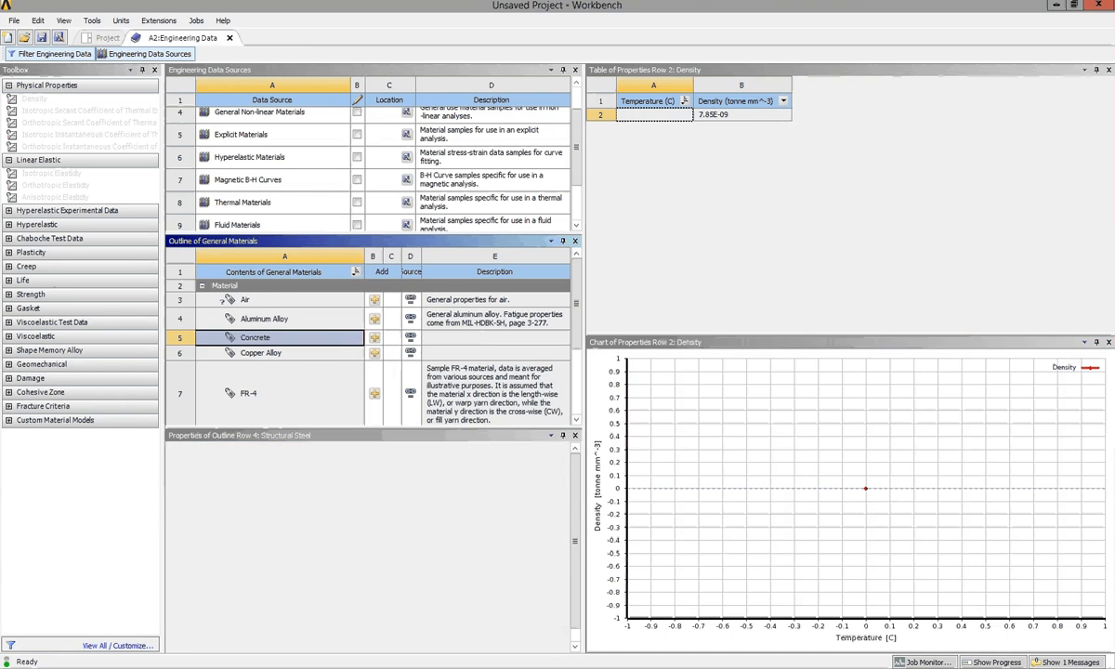
{"action": "left_click", "coordinate": [373, 337]}
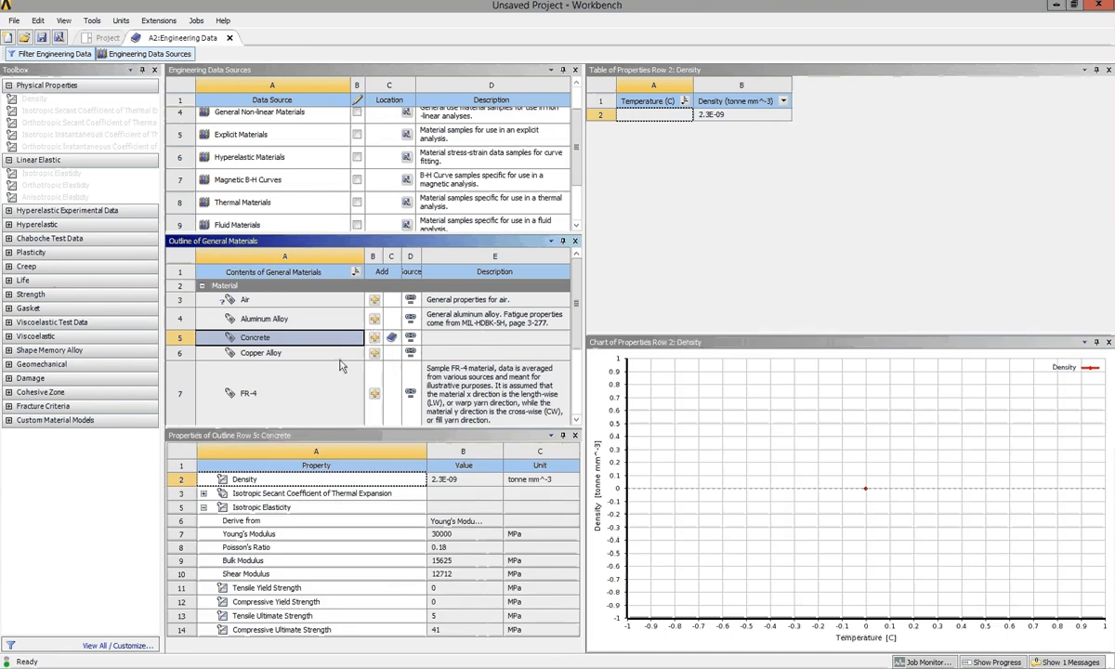
Add Aluminum Alloy from General Materials and return from the data sources to the project's material list.
{"action": "scroll", "coordinate": [325, 372], "scroll_direction": "down", "scroll_amount": 2}
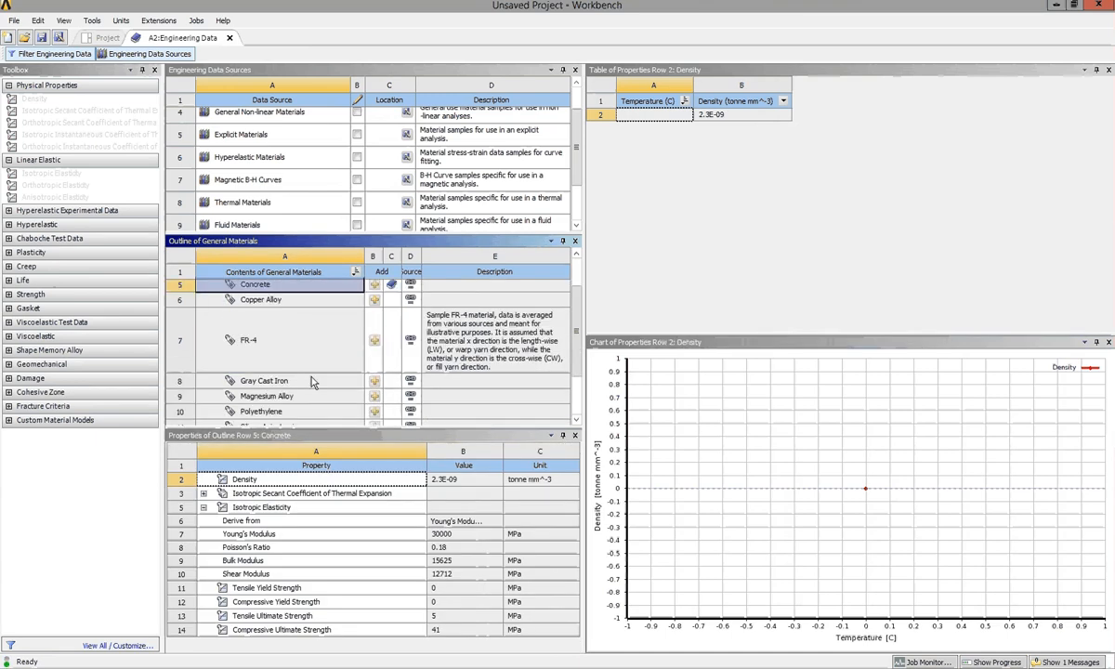
{"action": "scroll", "coordinate": [312, 383], "scroll_direction": "down", "scroll_amount": 2}
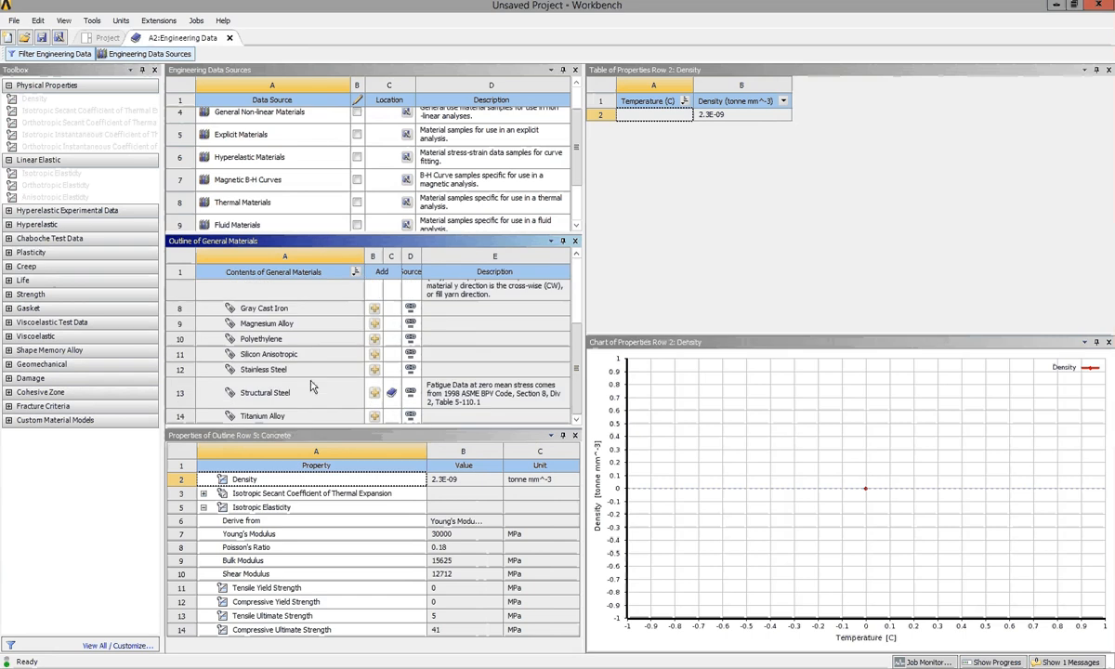
{"action": "scroll", "coordinate": [311, 387], "scroll_direction": "up", "scroll_amount": 3}
{"action": "left_click", "coordinate": [311, 292]}
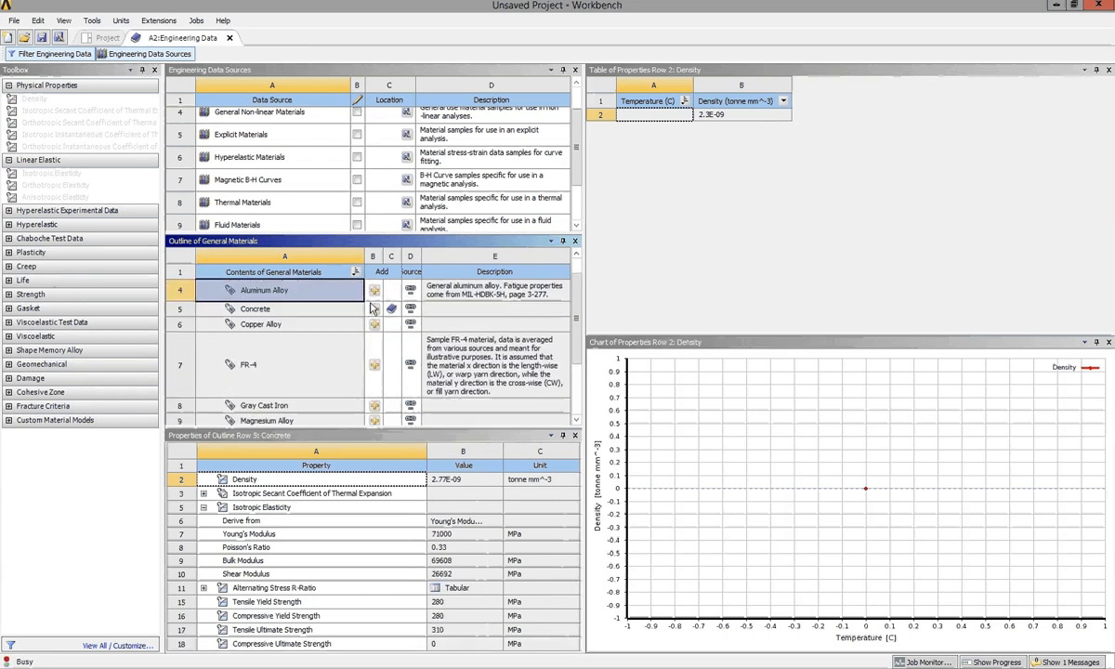
{"action": "left_click", "coordinate": [374, 291]}
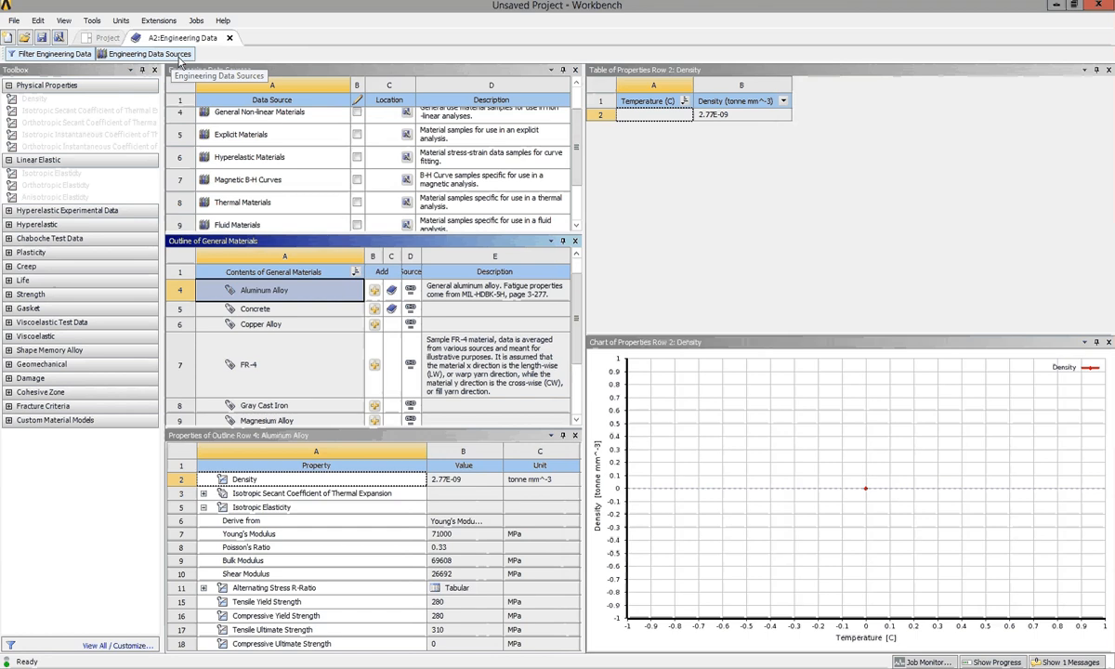
{"action": "left_click", "coordinate": [180, 58]}
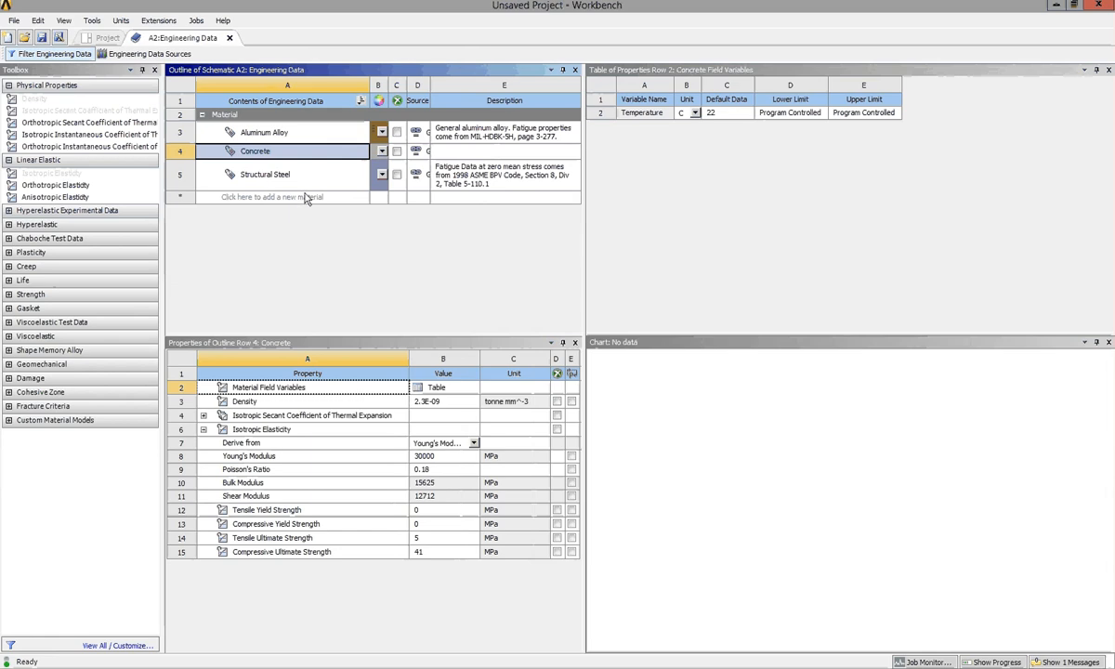
Review the properties of Aluminum Alloy, Concrete and Structural Steel, and close Engineering Data.
{"action": "left_click", "coordinate": [306, 133]}
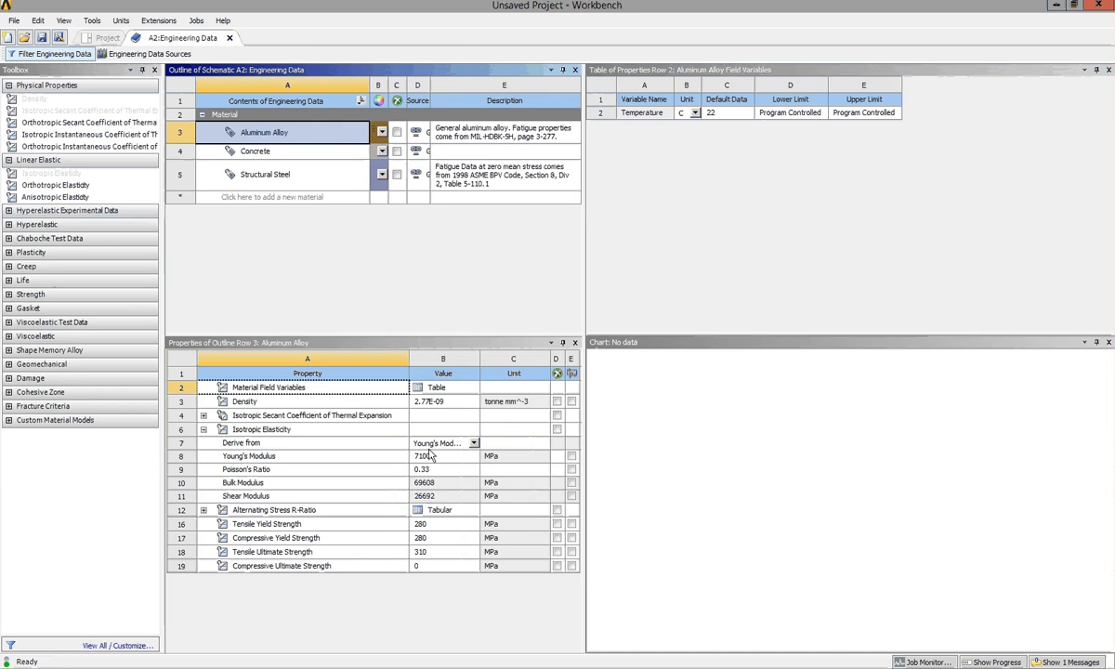
{"action": "key", "text": "Down"}
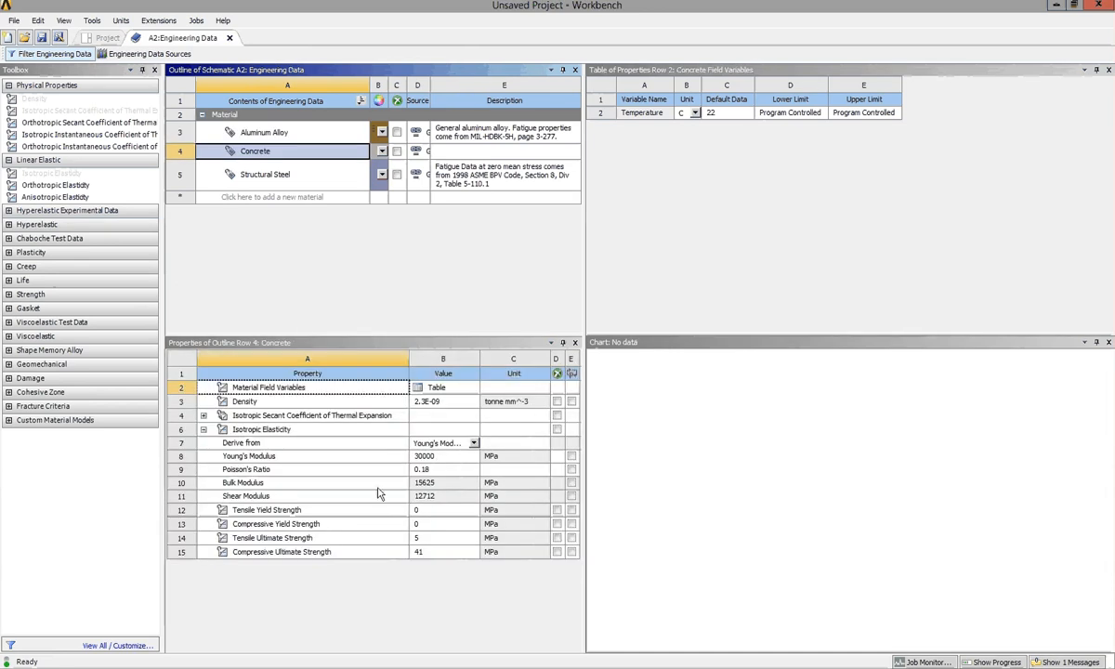
{"action": "key", "text": "Down"}
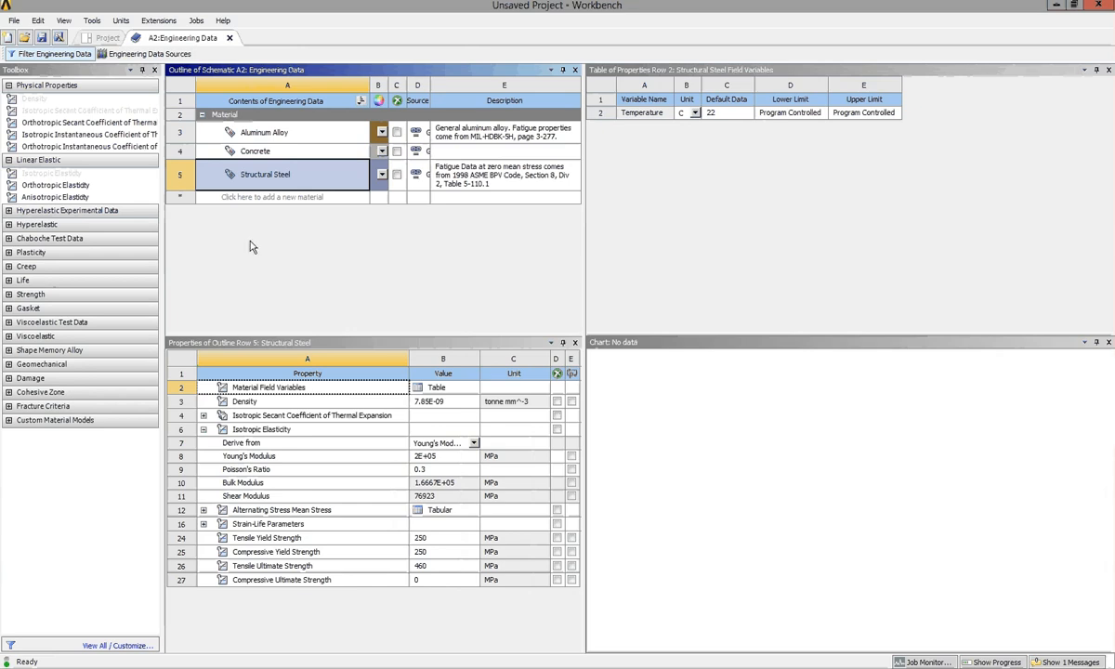
{"action": "left_click", "coordinate": [230, 38]}
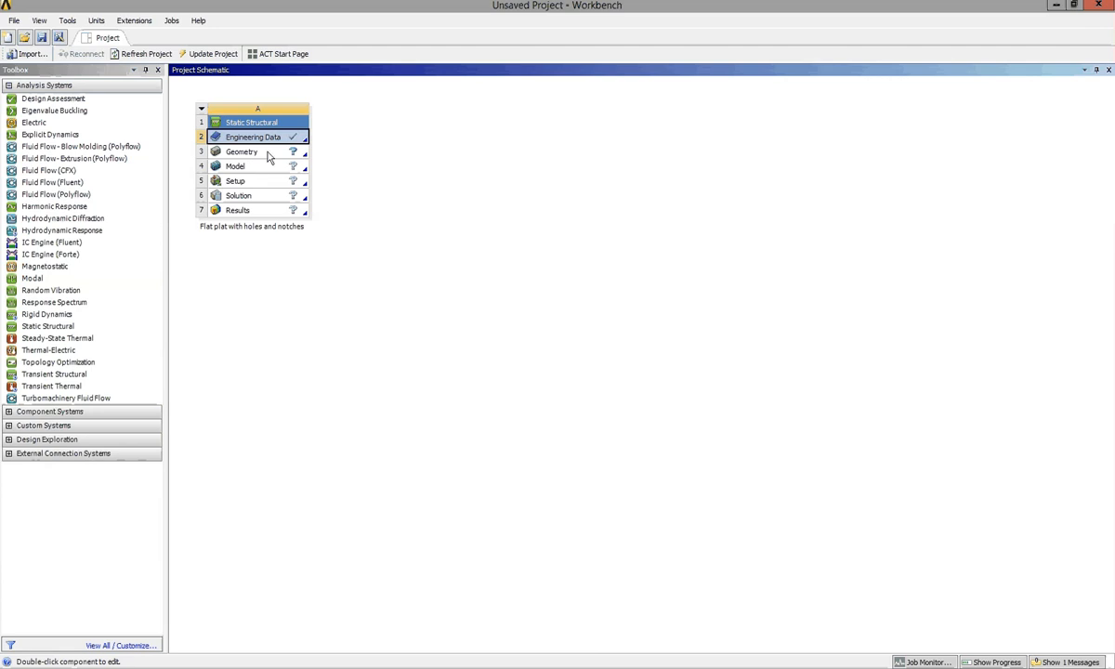
Open the Geometry component of the static structural system in DesignModeler and set the length unit to Millimeter.
{"action": "double_click", "coordinate": [268, 156]}
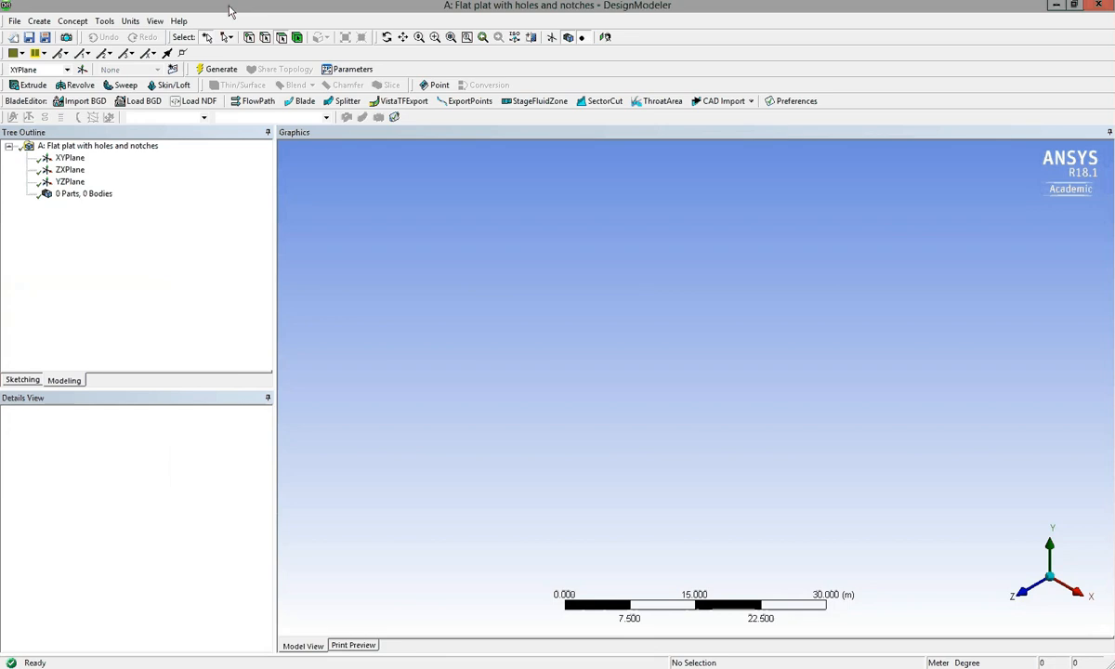
{"action": "left_click", "coordinate": [129, 24]}
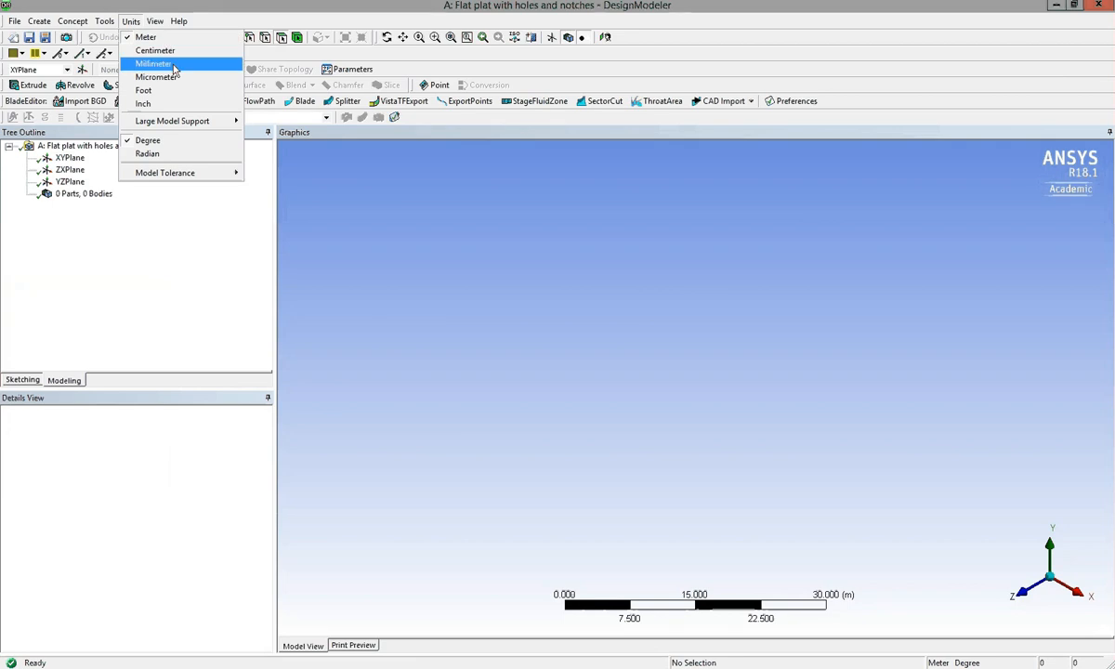
{"action": "left_click", "coordinate": [154, 63]}
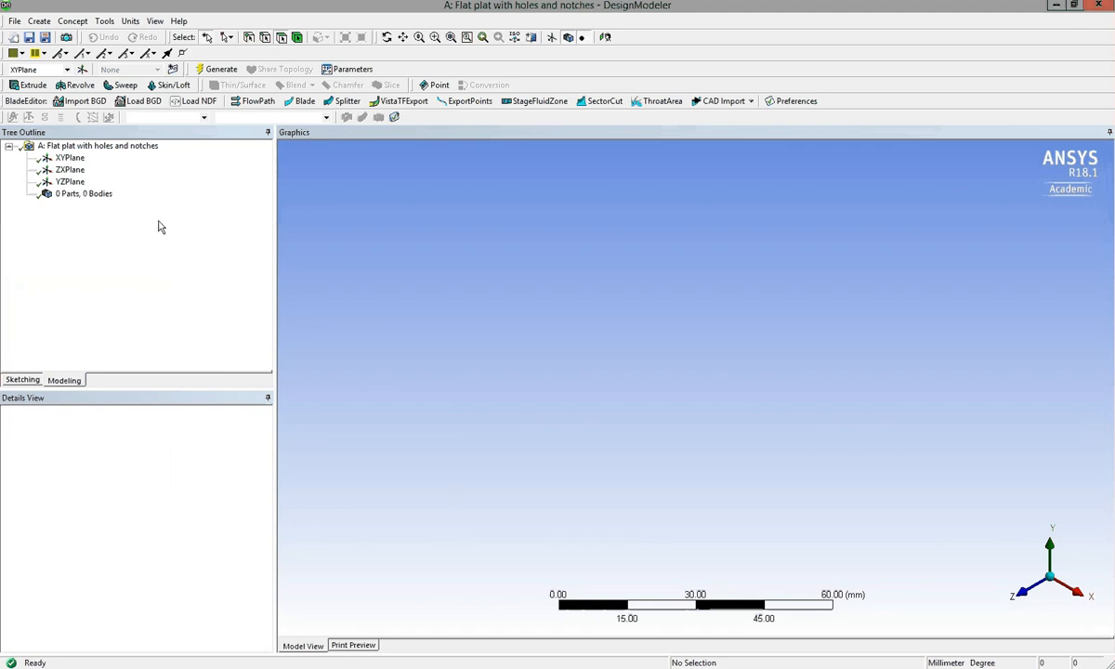
Orient the view to look straight at XYPlane and switch to sketching on it.
{"action": "left_click", "coordinate": [69, 159]}
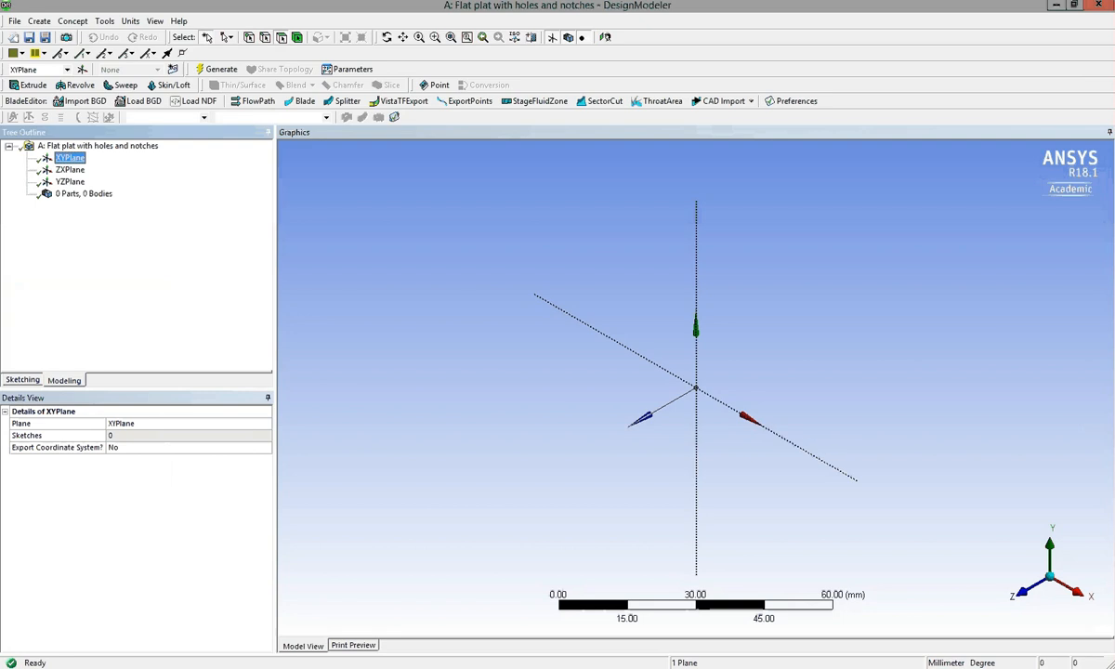
{"action": "right_click", "coordinate": [67, 159]}
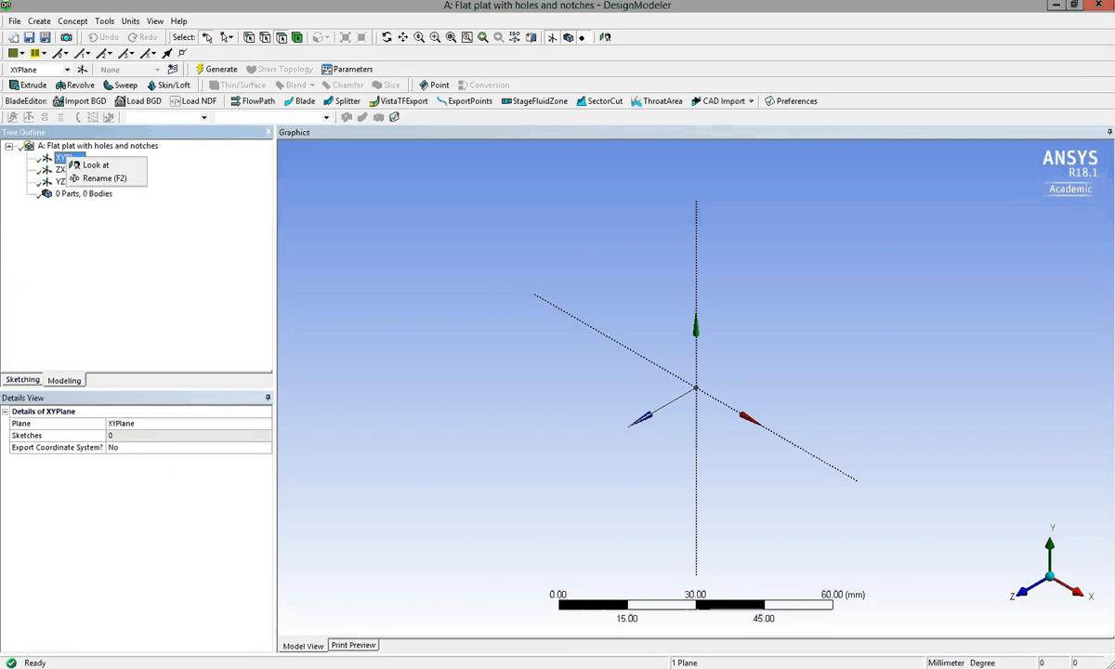
{"action": "left_click", "coordinate": [107, 166]}
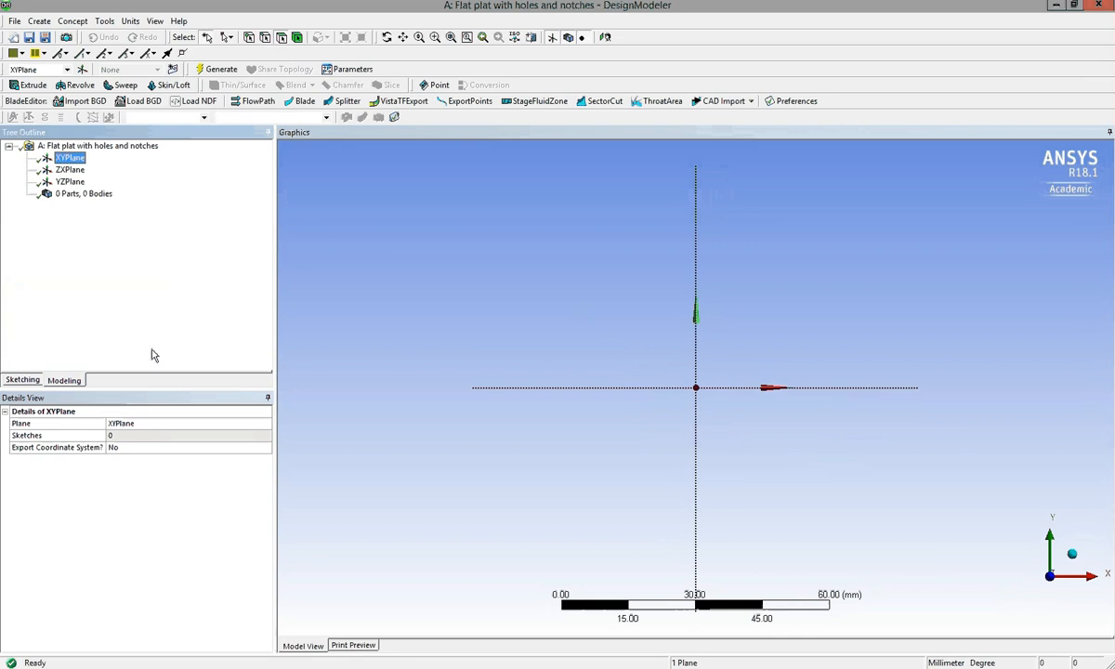
{"action": "left_click", "coordinate": [31, 380]}
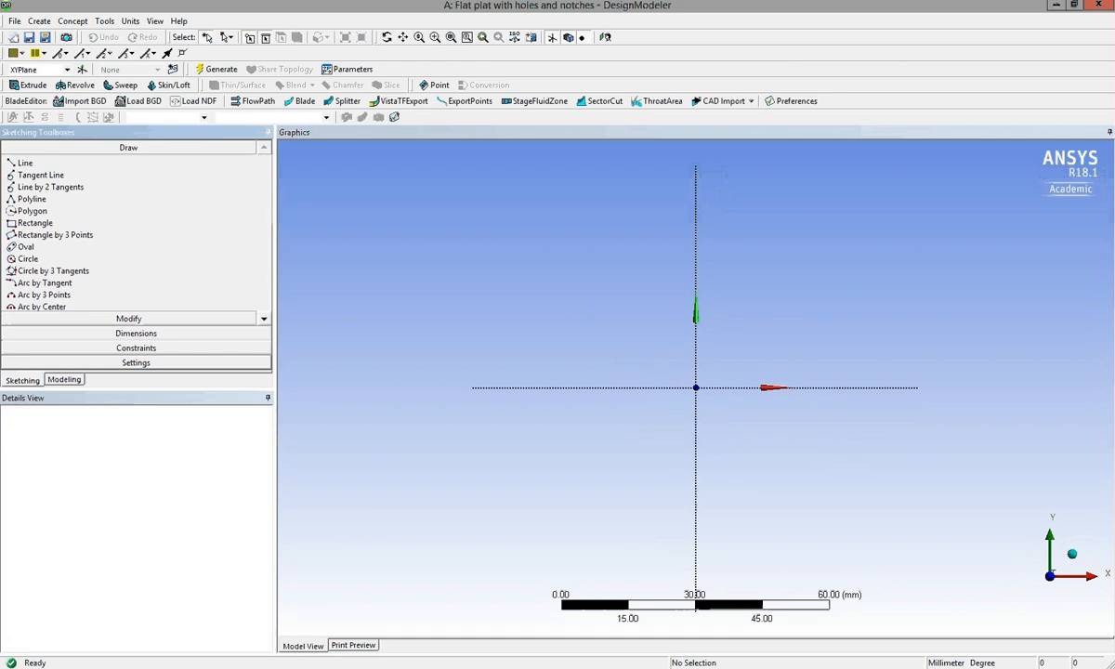
Show the sketch grid in 2D, review its spacing settings, and set the minor steps per major to 1.
{"action": "left_click", "coordinate": [136, 364]}
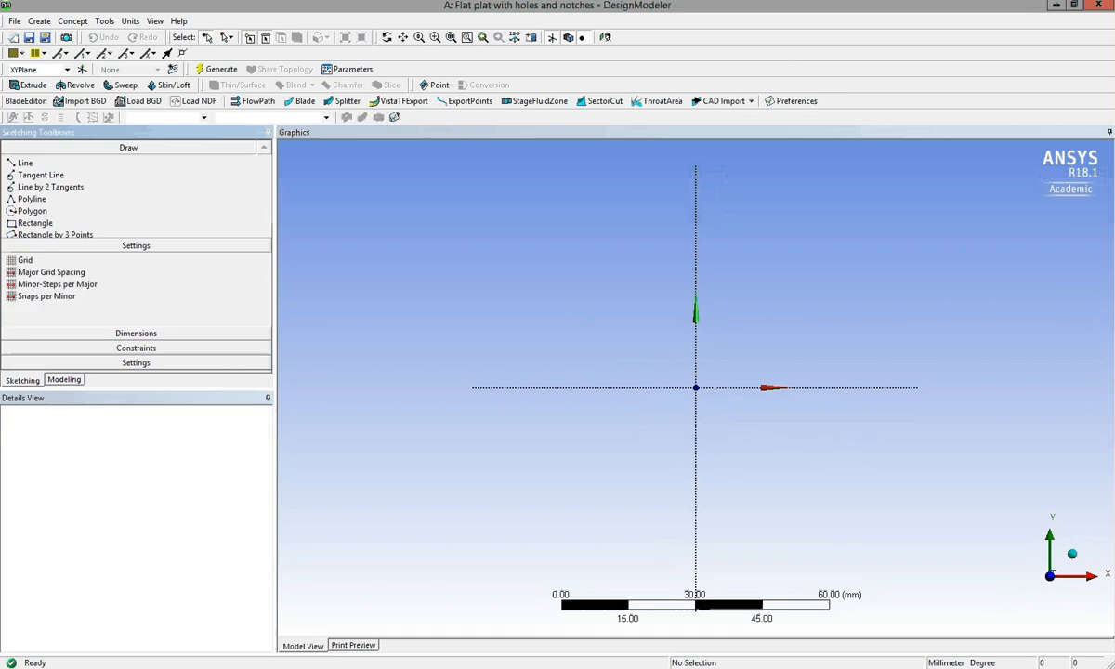
{"action": "left_click", "coordinate": [121, 225]}
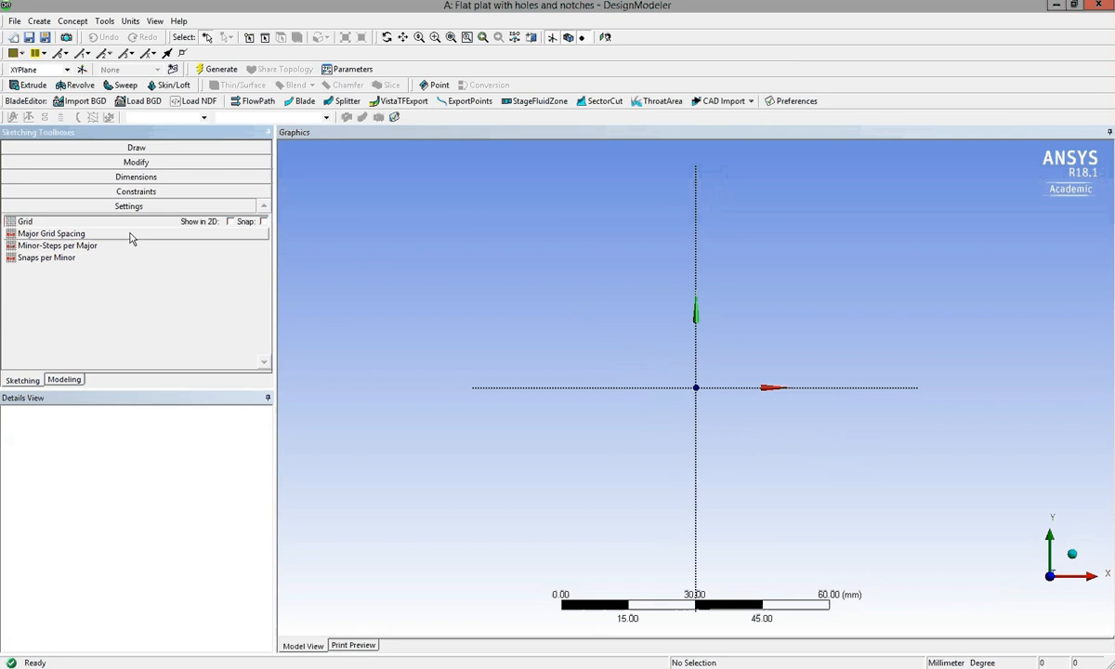
{"action": "left_click", "coordinate": [231, 222]}
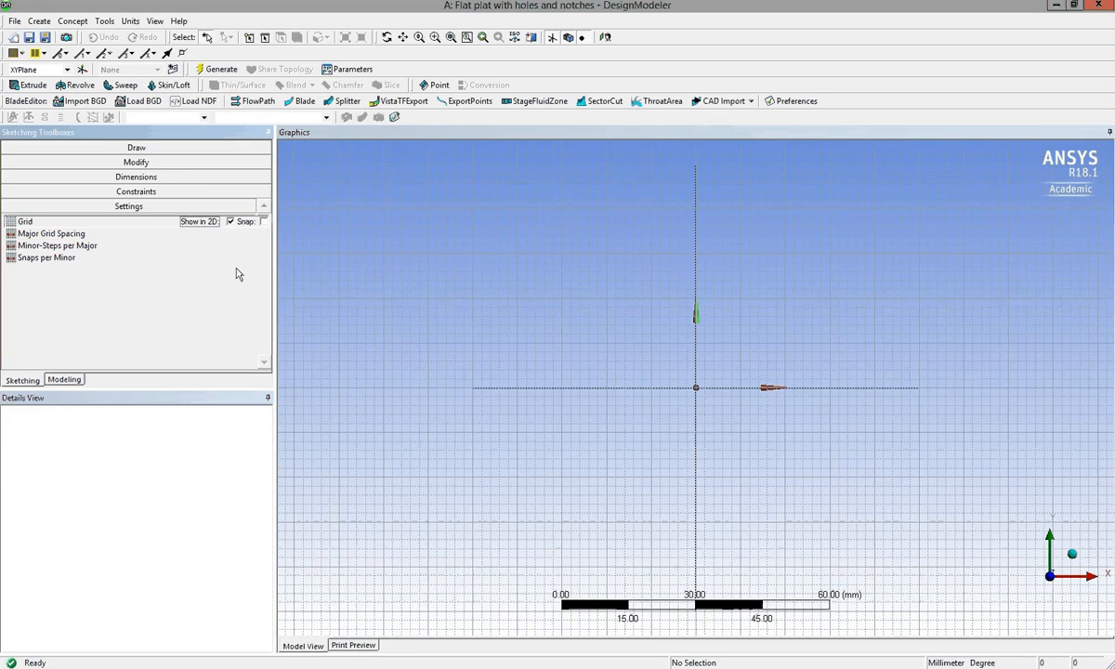
{"action": "left_click", "coordinate": [239, 235]}
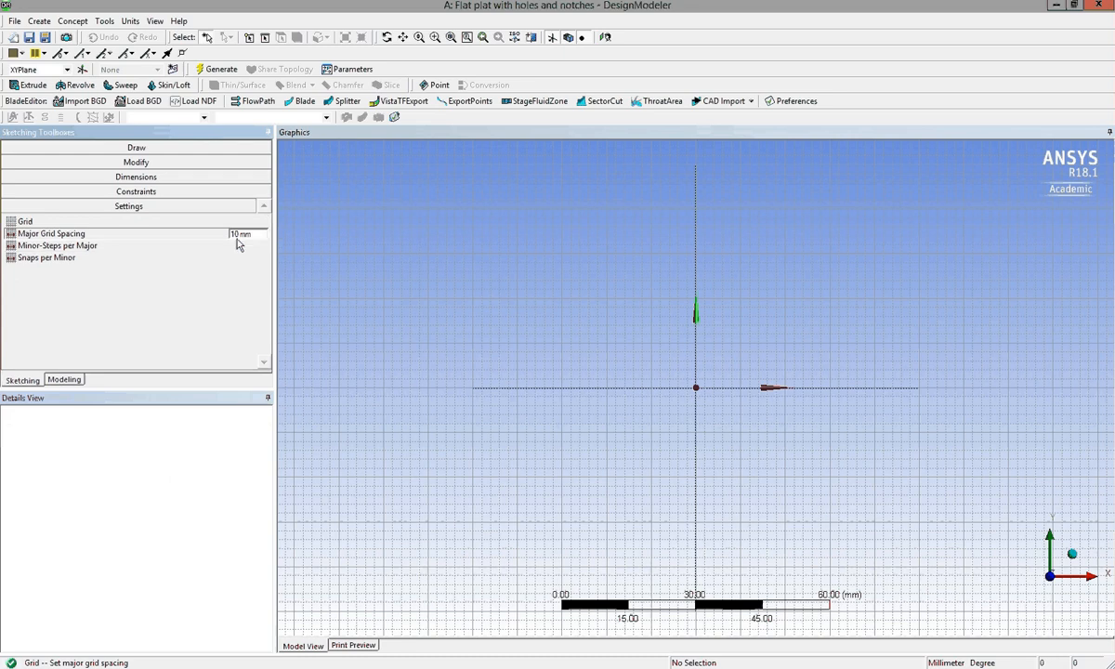
{"action": "left_click", "coordinate": [233, 246]}
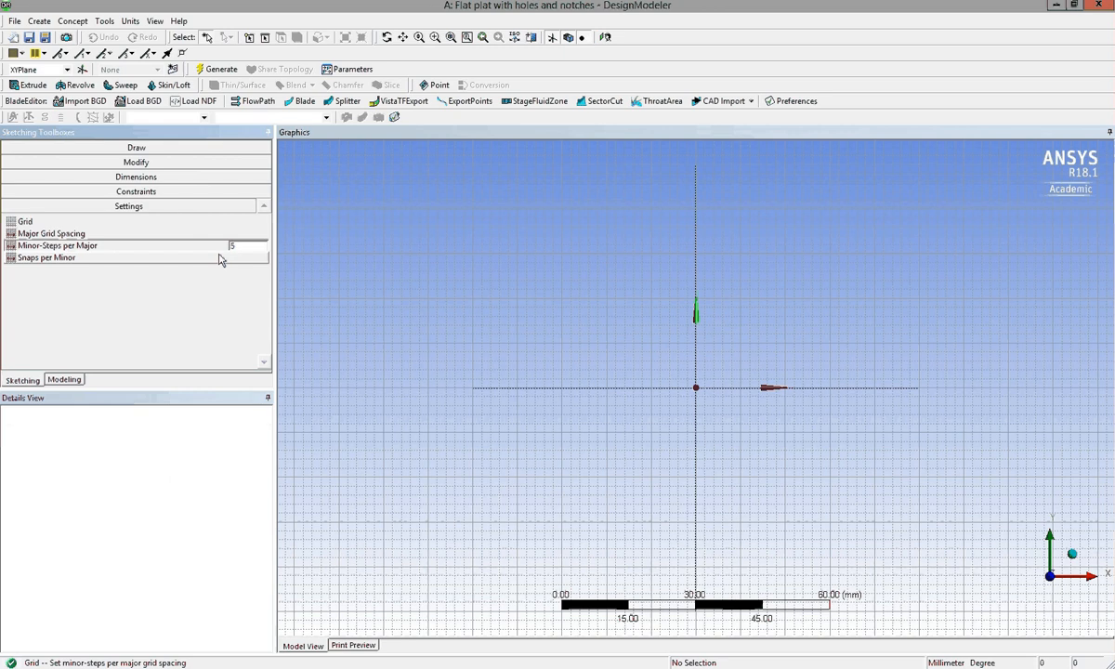
{"action": "double_click", "coordinate": [233, 246]}
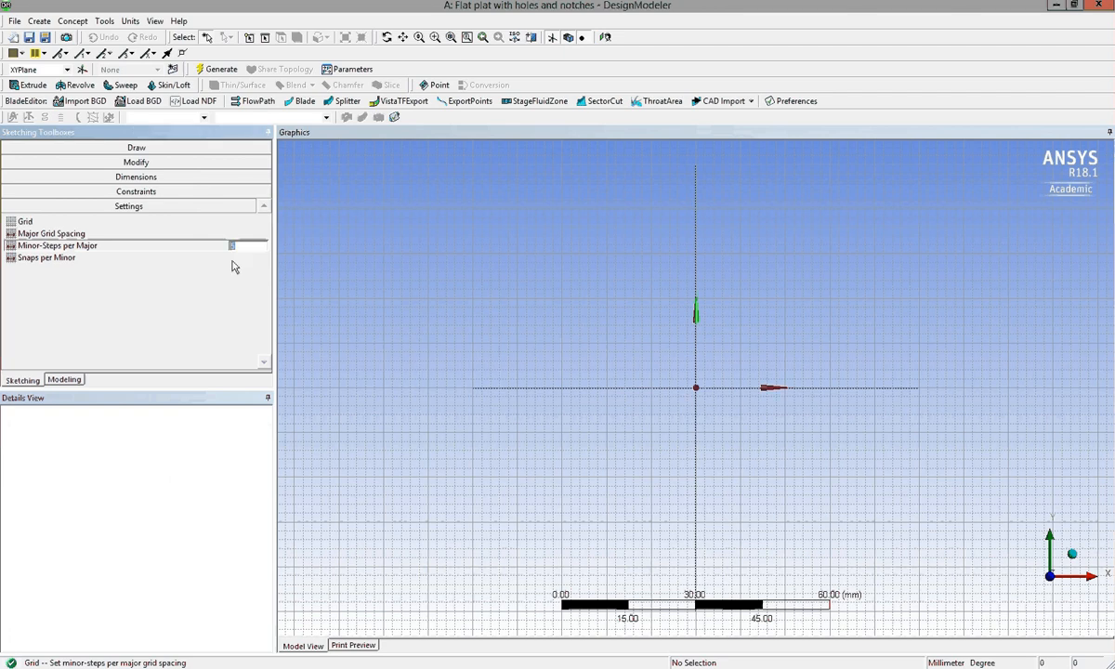
{"action": "left_click", "coordinate": [232, 259]}
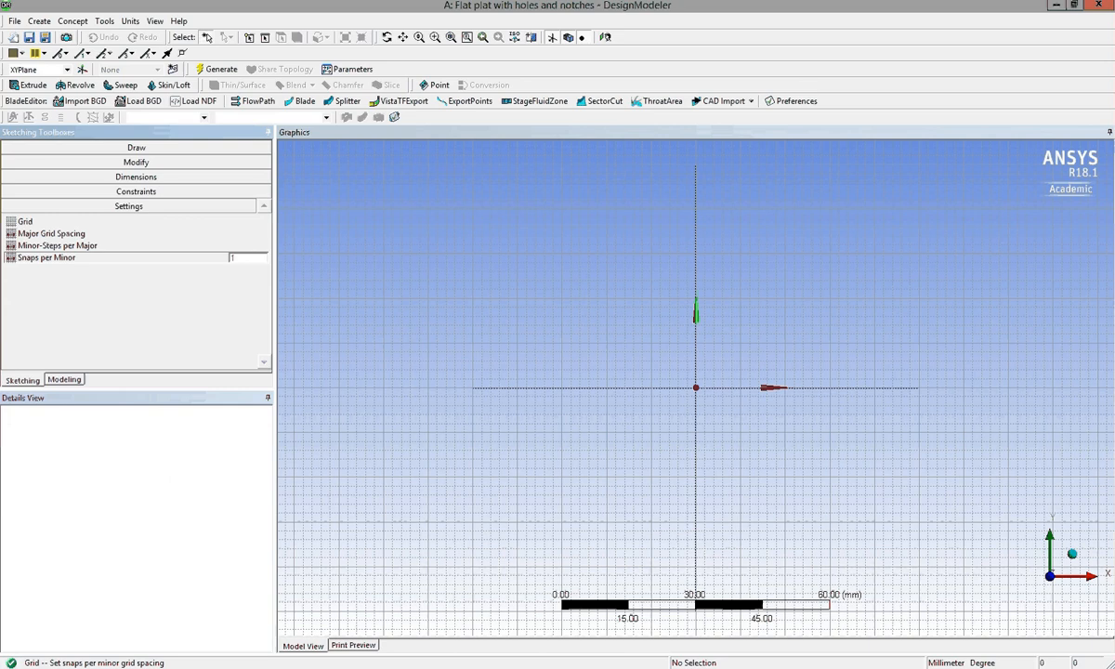
{"action": "left_click", "coordinate": [185, 234]}
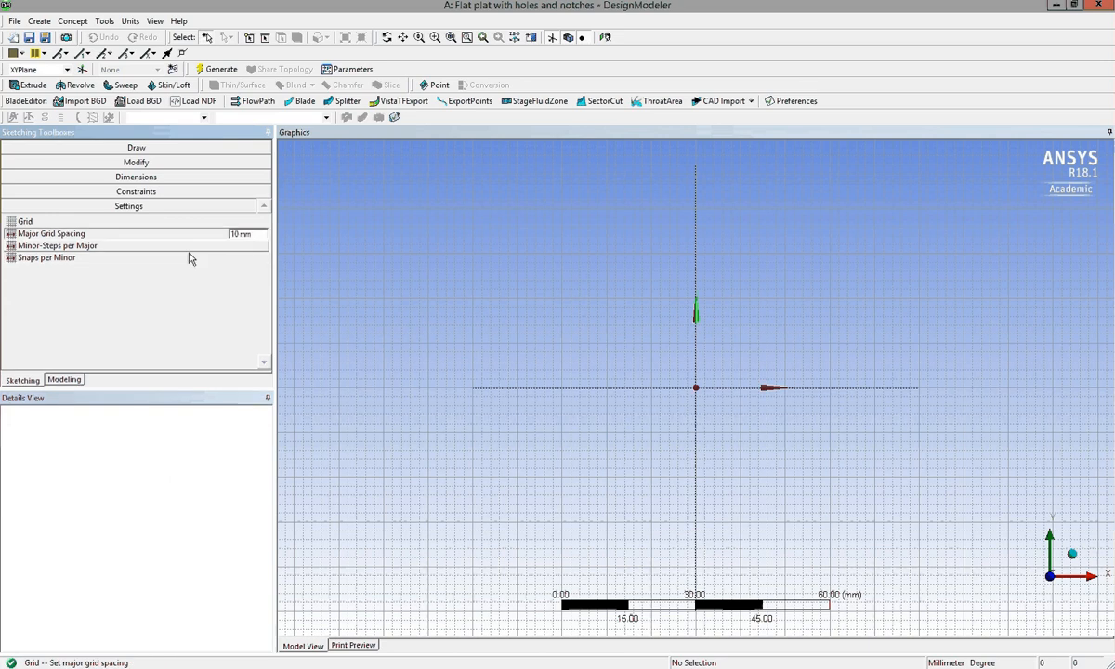
{"action": "left_click", "coordinate": [241, 245]}
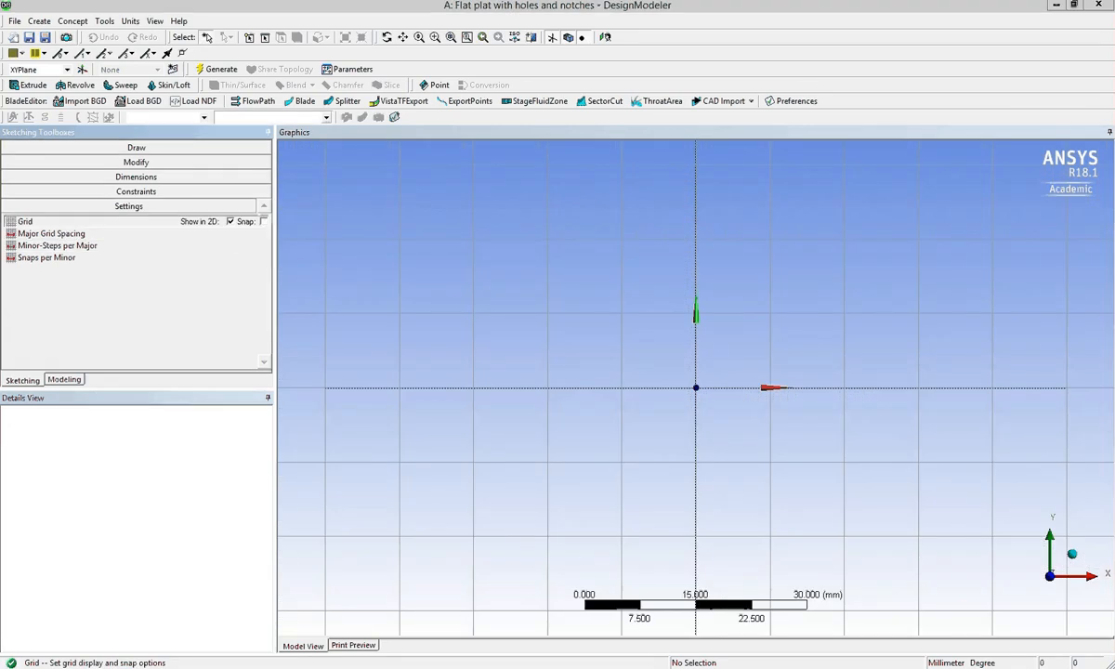
Turn on grid snapping for the sketch and check that the minor steps per major are set to 1.
{"action": "left_click", "coordinate": [230, 222]}
{"action": "left_click", "coordinate": [230, 222]}
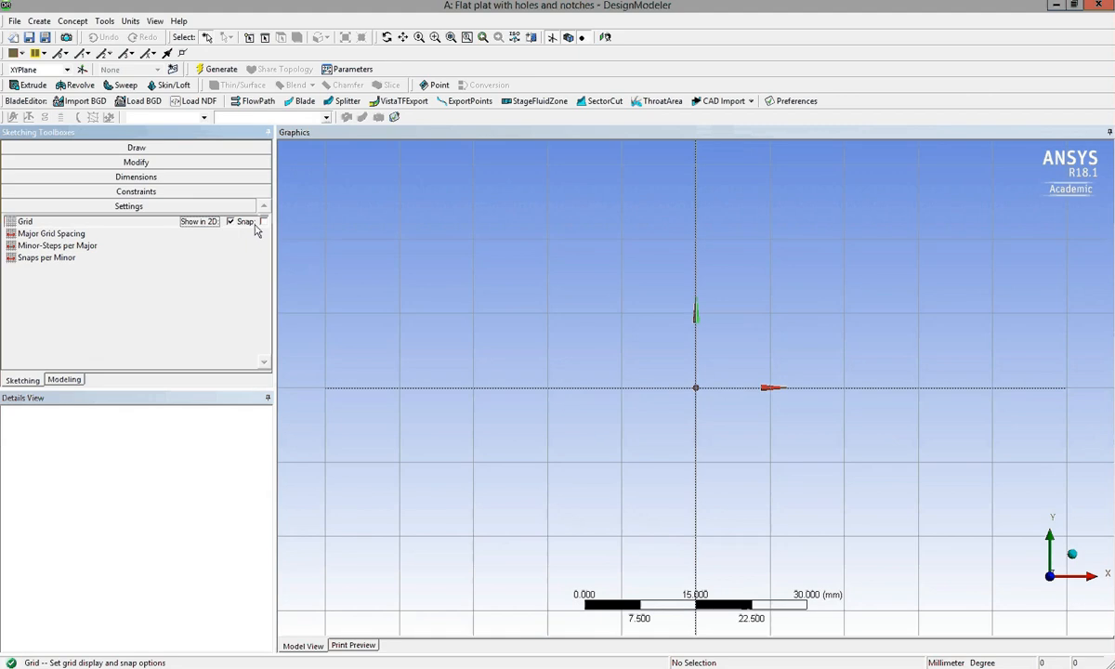
{"action": "left_click", "coordinate": [264, 222]}
{"action": "left_click", "coordinate": [133, 236]}
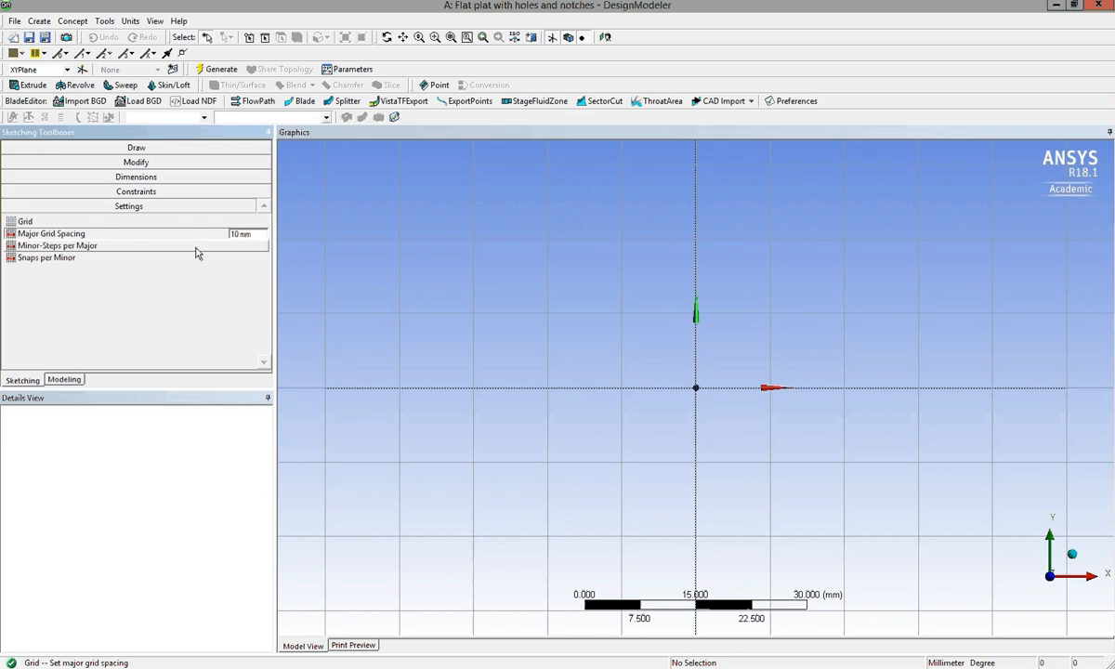
{"action": "left_click", "coordinate": [135, 246]}
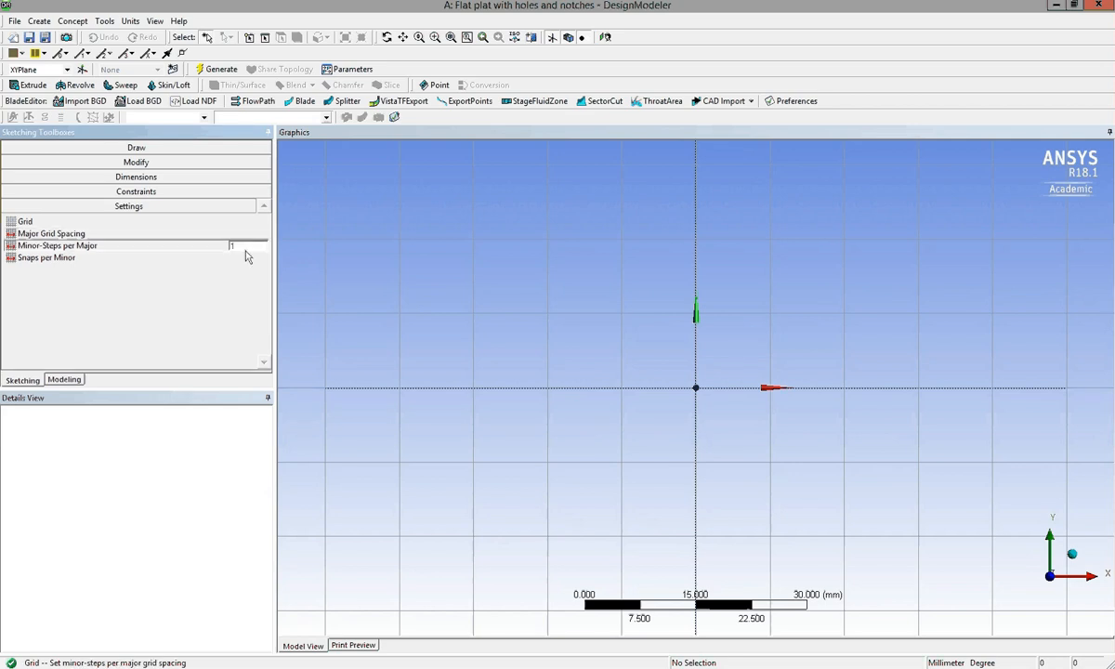
{"action": "left_click_drag", "start_coordinate": [244, 248], "coordinate": [212, 257]}
{"action": "type", "text": "1"}
{"action": "left_click", "coordinate": [213, 260]}
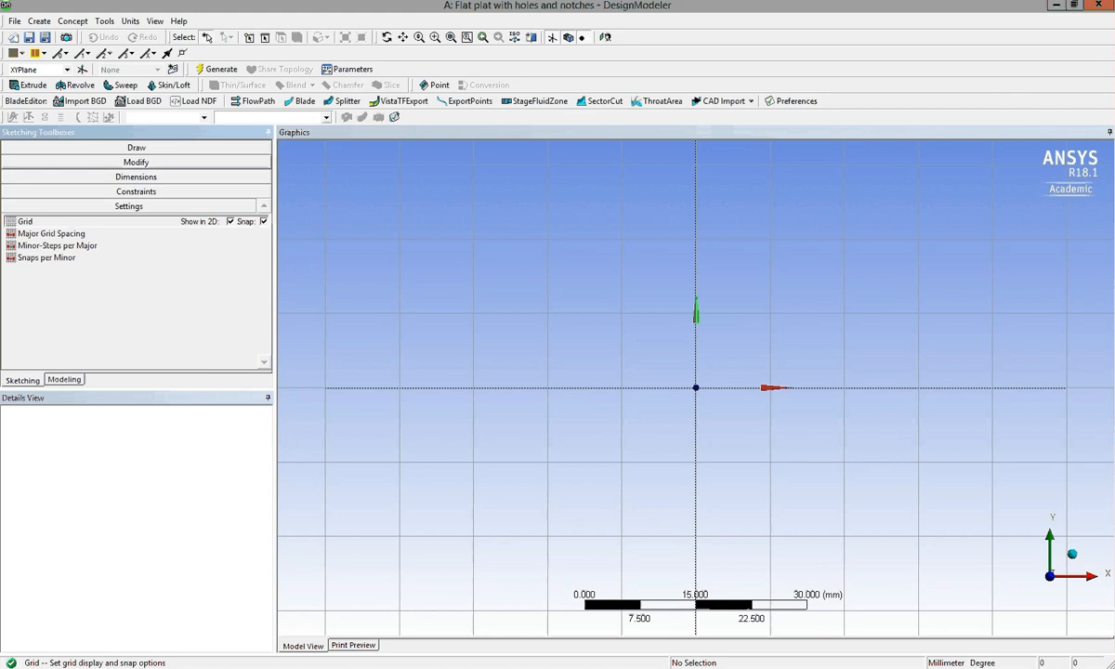
Sketch a 1000 mm by 140 mm rectangle centred on the origin, from corner (-500, -70) to corner (500, 70).
{"action": "left_click", "coordinate": [148, 148]}
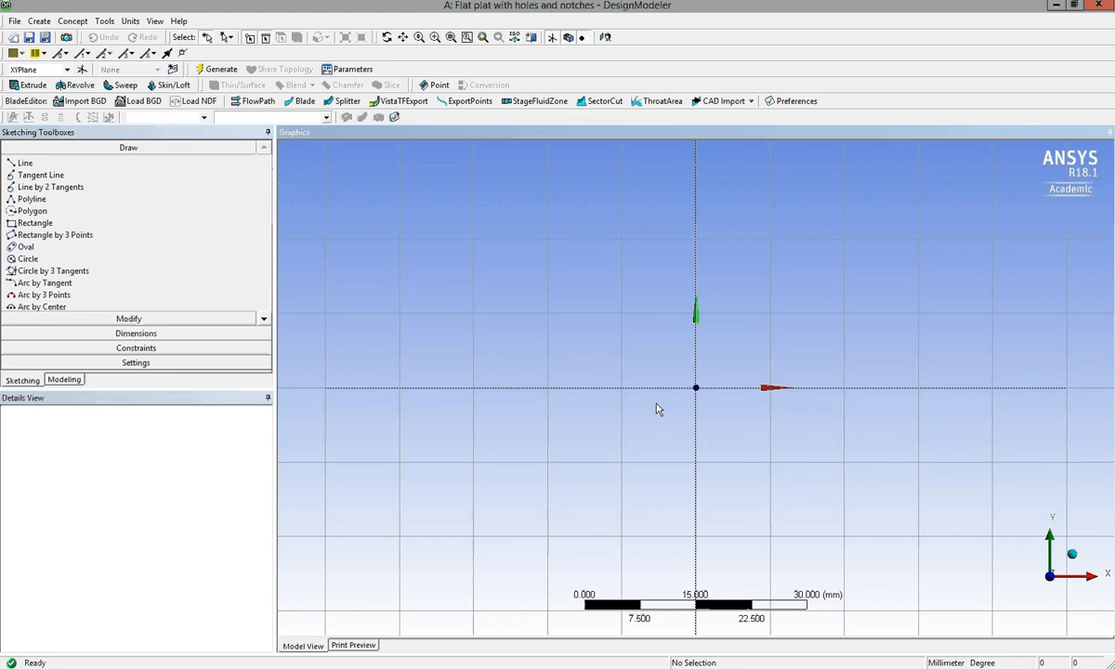
{"action": "scroll", "coordinate": [658, 407], "scroll_direction": "down", "scroll_amount": 2}
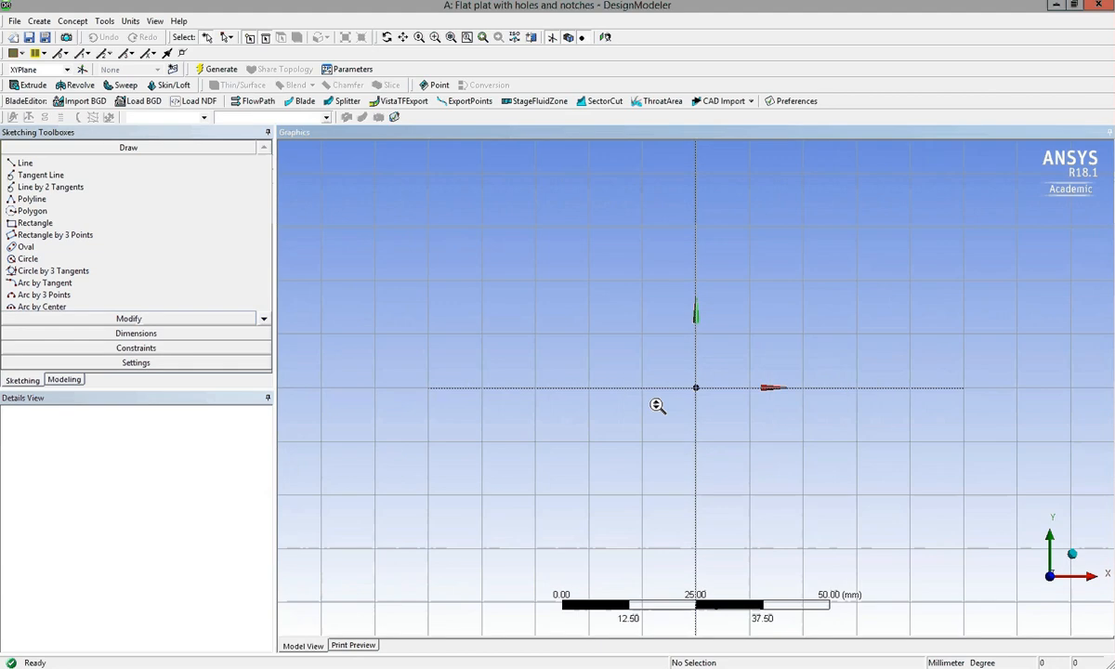
{"action": "scroll", "coordinate": [658, 407], "scroll_direction": "down", "scroll_amount": 1}
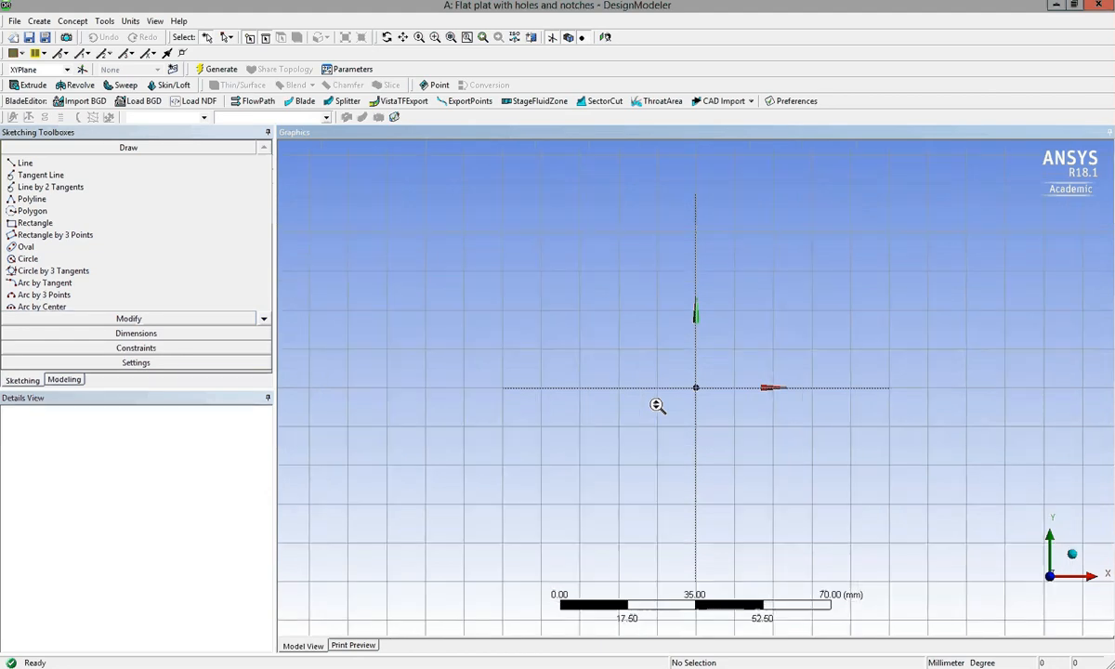
{"action": "scroll", "coordinate": [658, 407], "scroll_direction": "down", "scroll_amount": 1}
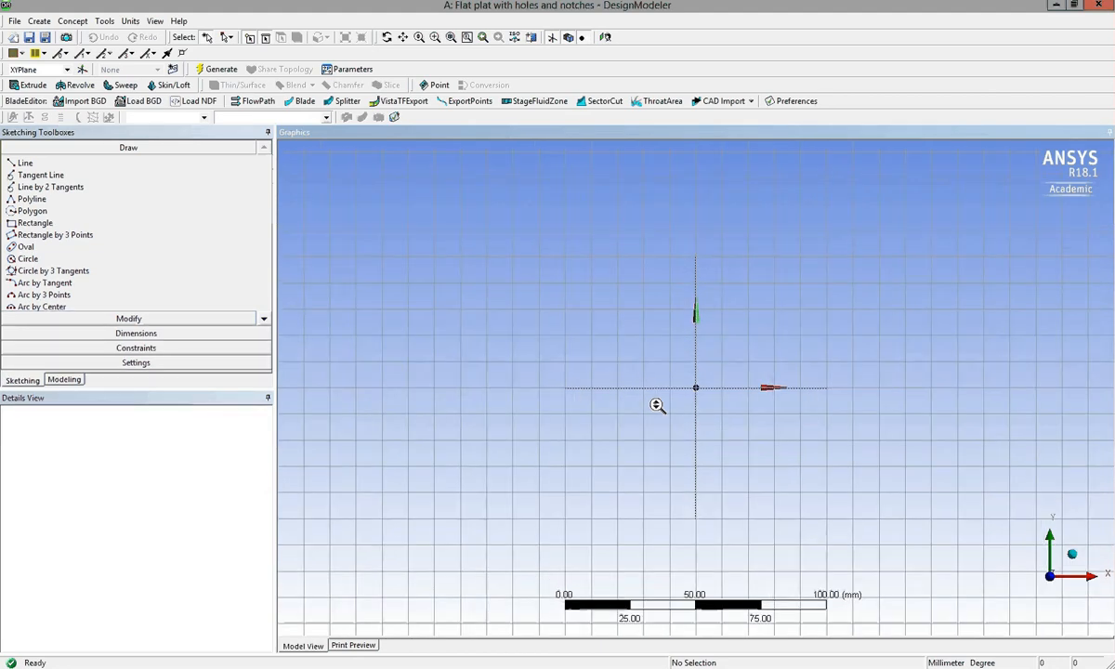
{"action": "scroll", "coordinate": [658, 407], "scroll_direction": "down", "scroll_amount": 1}
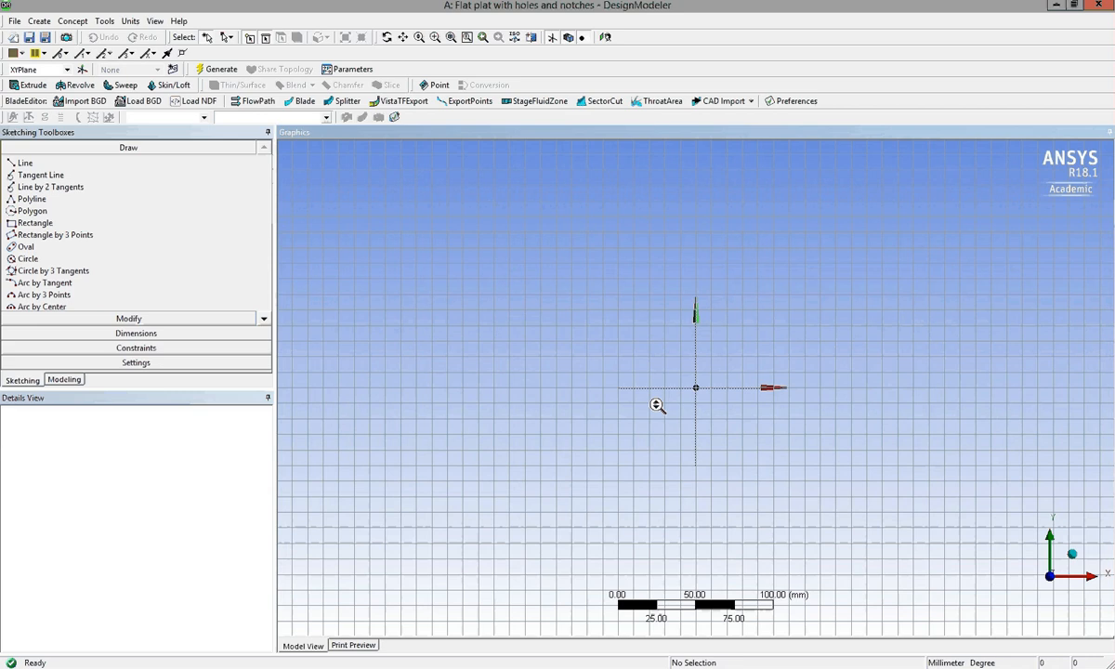
{"action": "scroll", "coordinate": [658, 406], "scroll_direction": "down", "scroll_amount": 2}
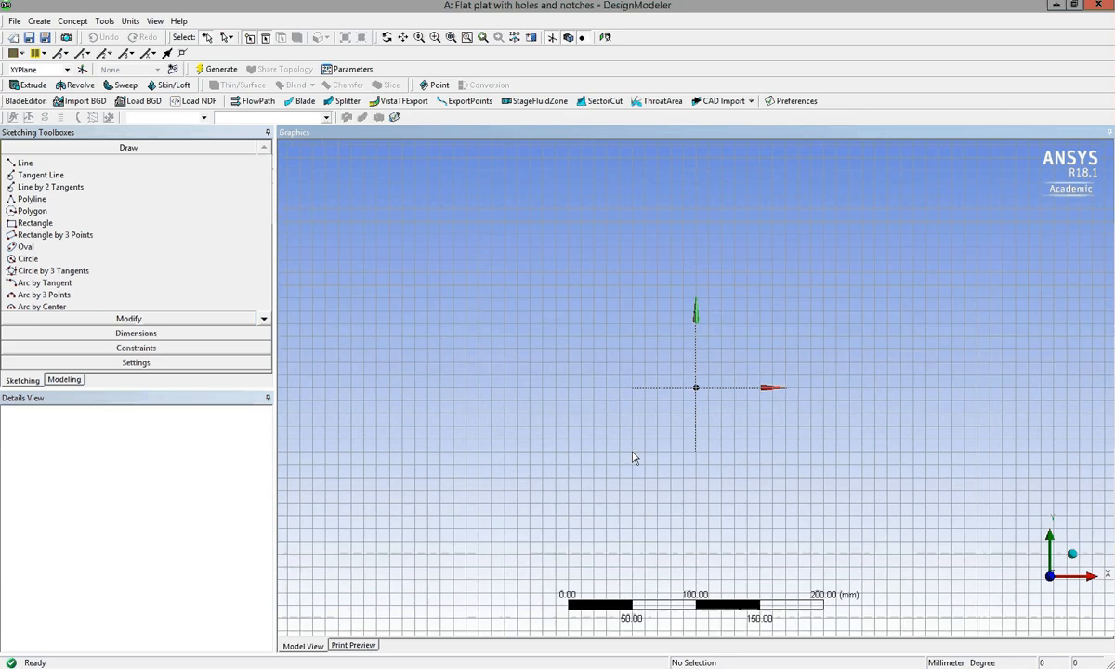
{"action": "scroll", "coordinate": [633, 458], "scroll_direction": "down", "scroll_amount": 1}
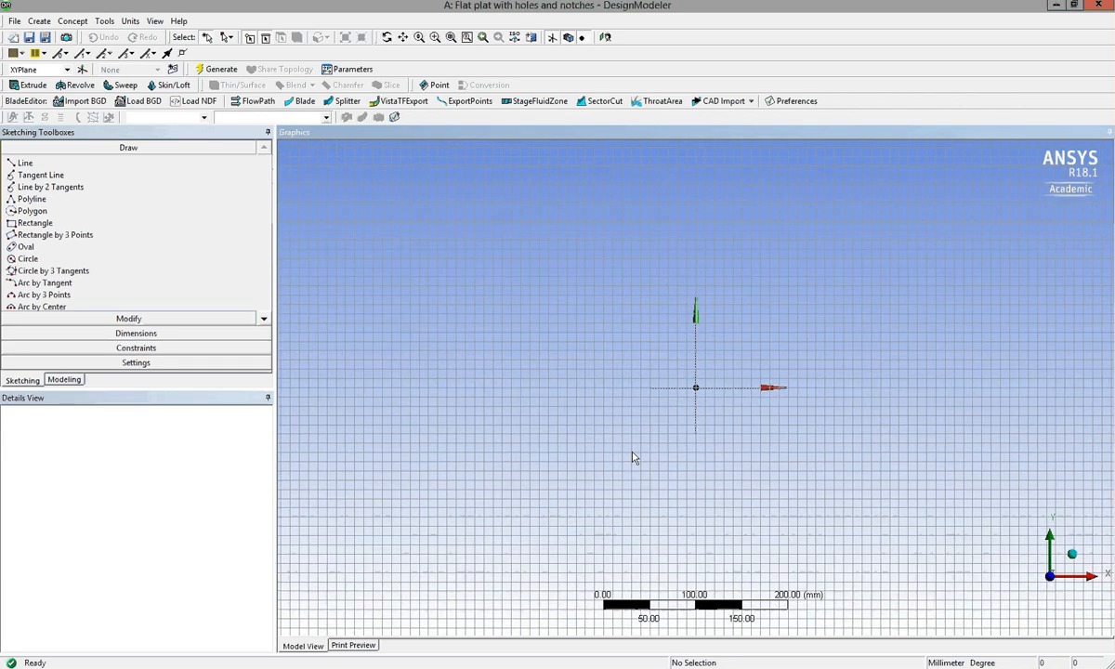
{"action": "scroll", "coordinate": [633, 457], "scroll_direction": "down", "scroll_amount": 1}
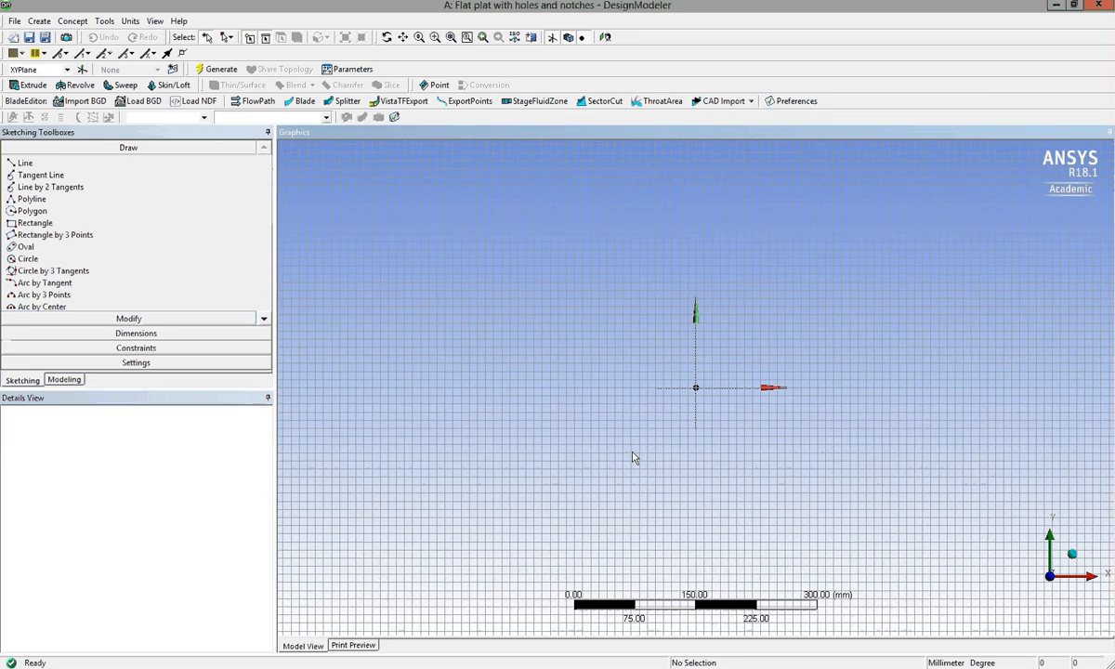
{"action": "scroll", "coordinate": [632, 457], "scroll_direction": "down", "scroll_amount": 1}
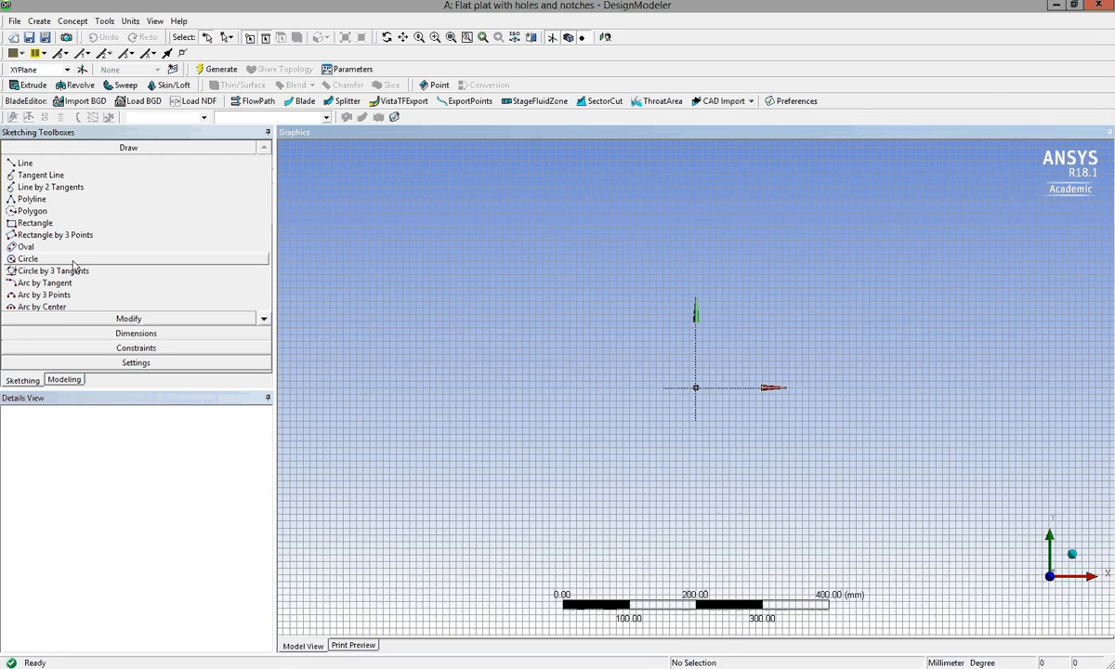
{"action": "left_click", "coordinate": [127, 229]}
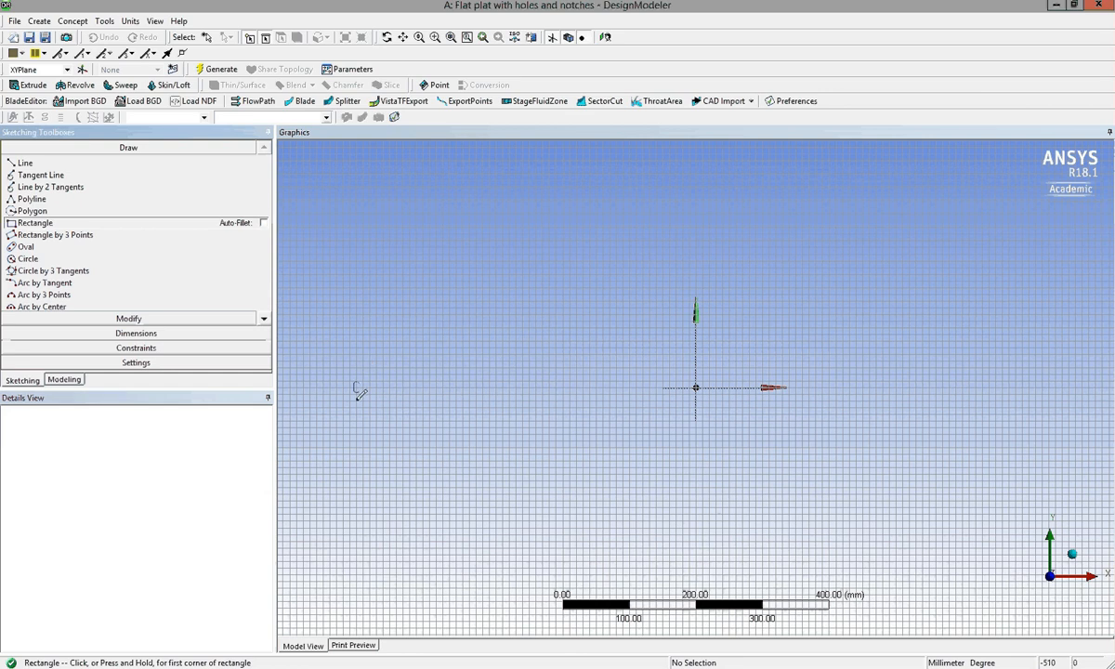
{"action": "left_click", "coordinate": [357, 387]}
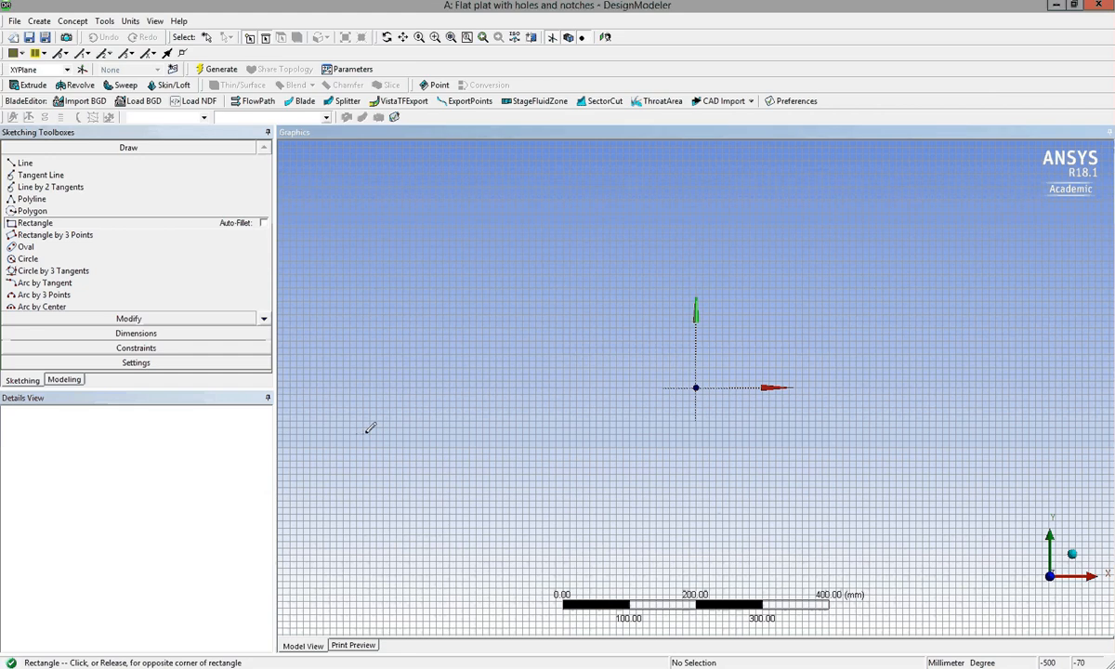
{"action": "left_click", "coordinate": [51, 225]}
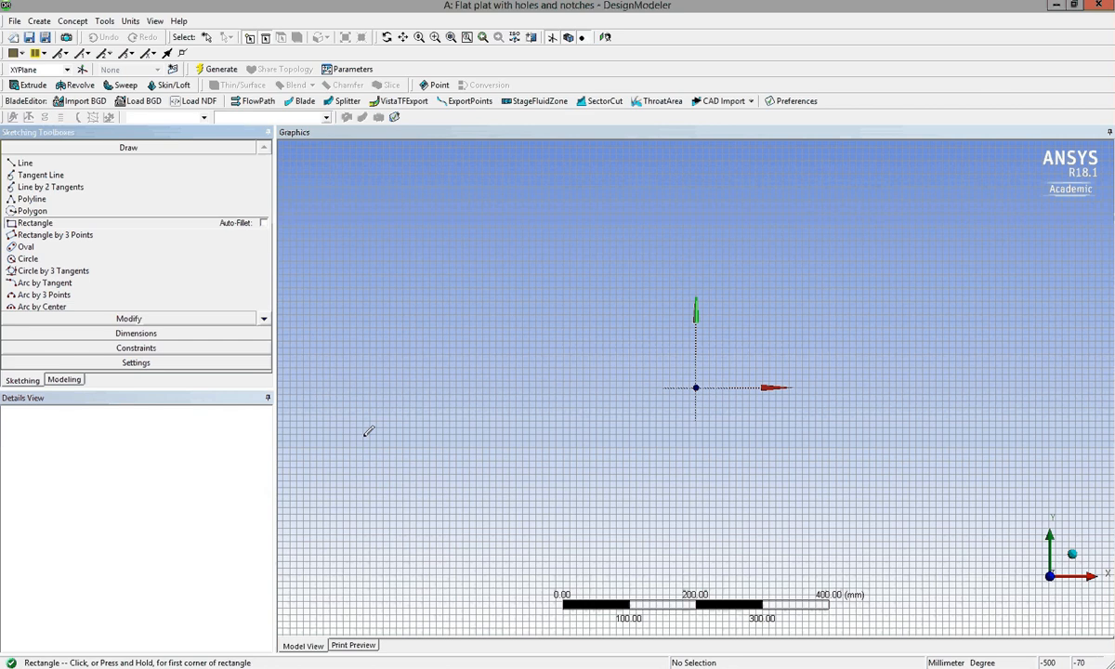
{"action": "left_click", "coordinate": [368, 431]}
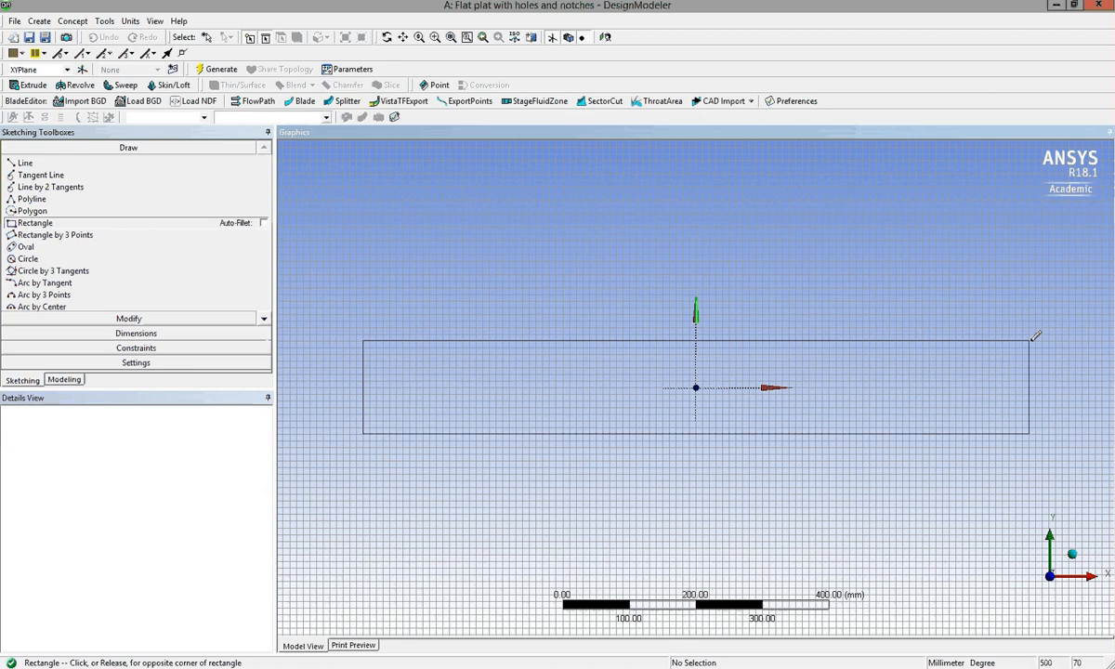
{"action": "left_click", "coordinate": [1029, 341]}
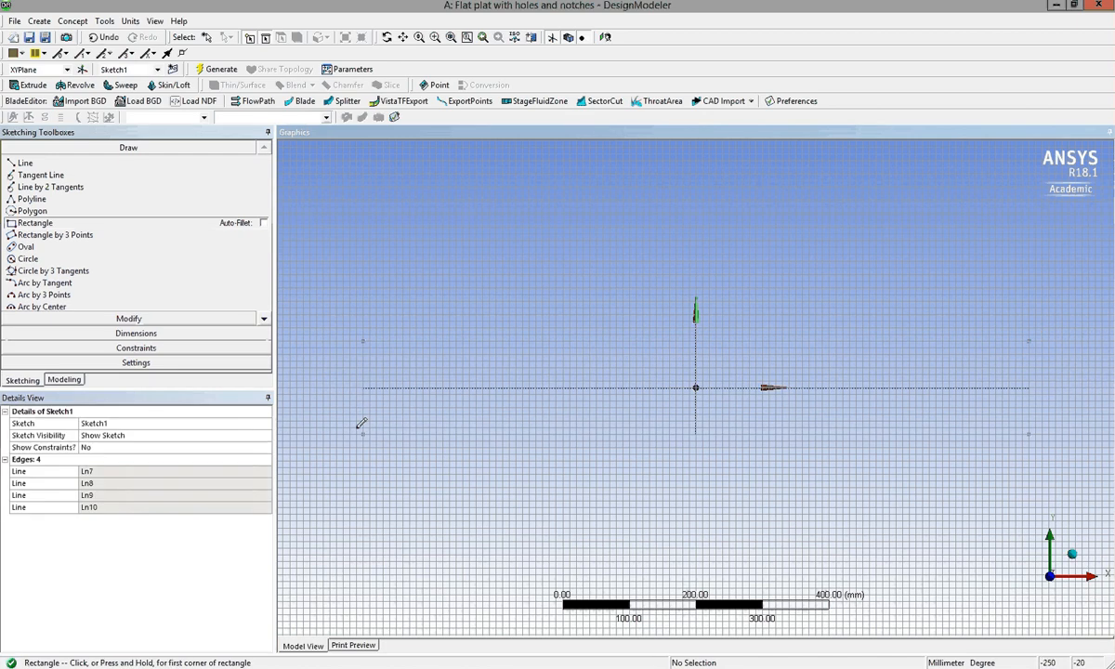
{"action": "left_click", "coordinate": [64, 380]}
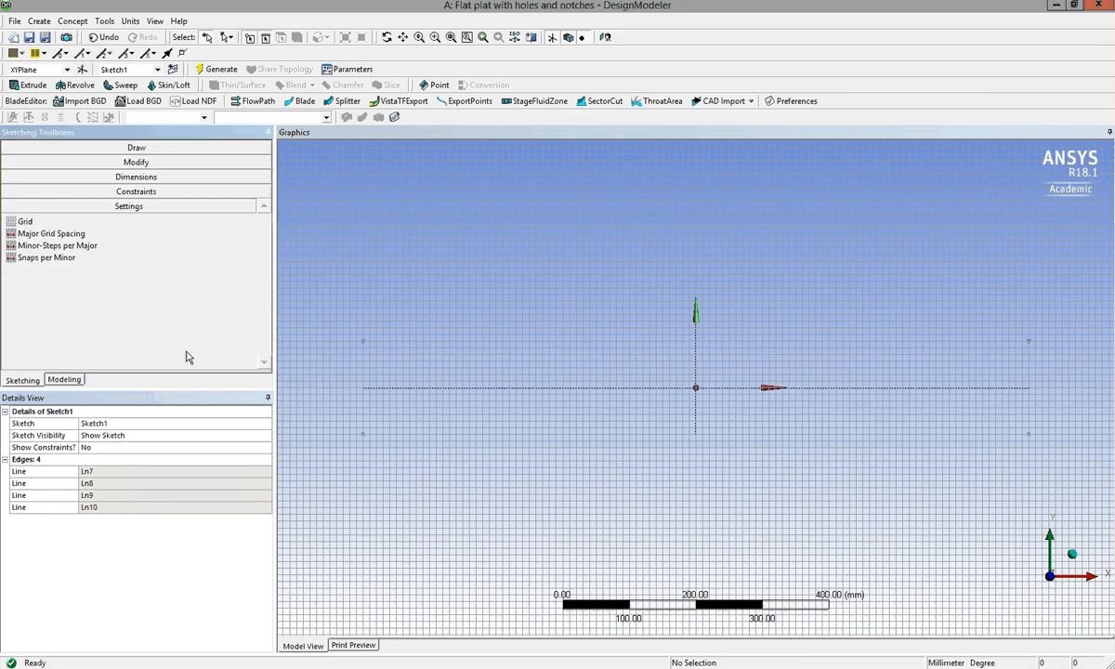
Hide the 2D sketch grid and add a horizontal dimension between the rectangle's two short edges, placed below the plate.
{"action": "left_click", "coordinate": [223, 222]}
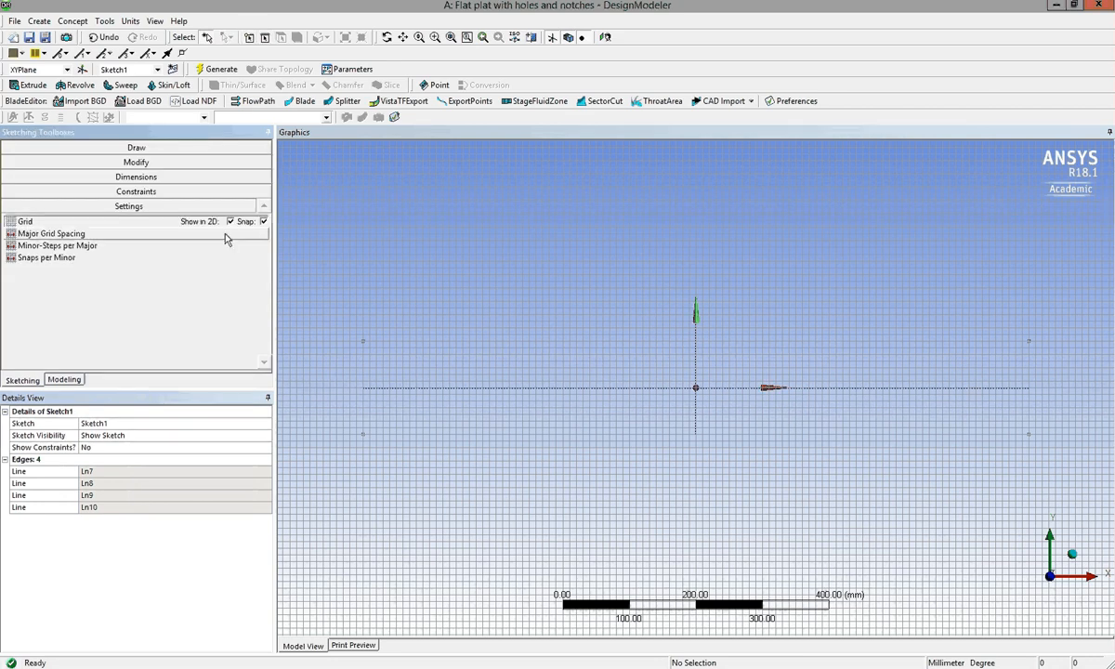
{"action": "left_click", "coordinate": [231, 221]}
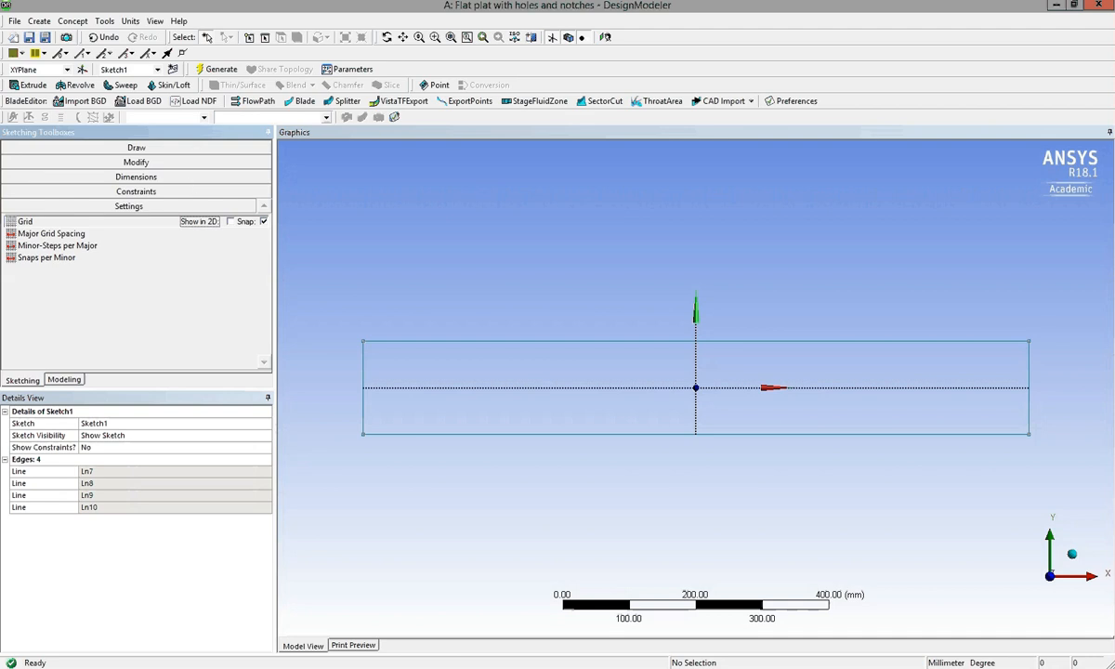
{"action": "left_click", "coordinate": [135, 176]}
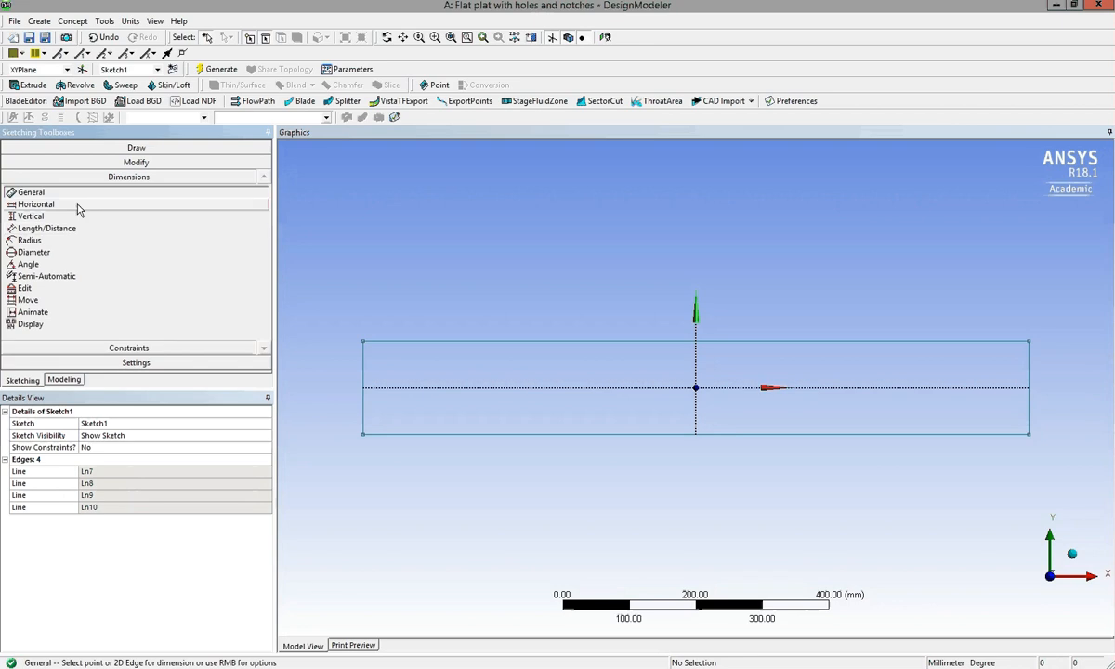
{"action": "left_click", "coordinate": [78, 206]}
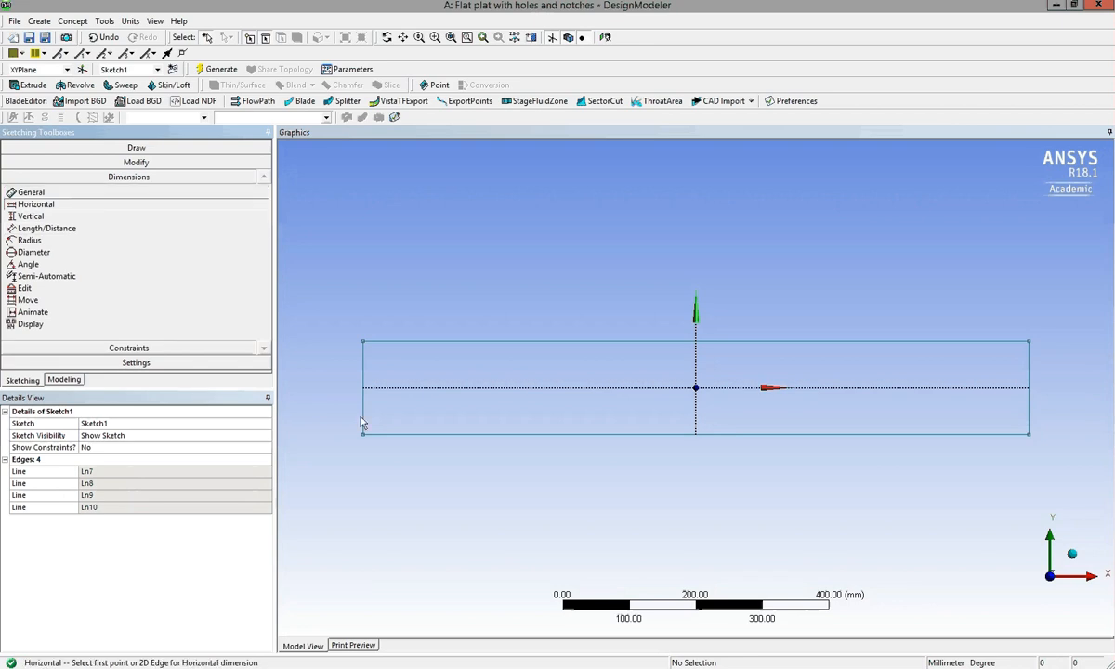
{"action": "left_click", "coordinate": [365, 414]}
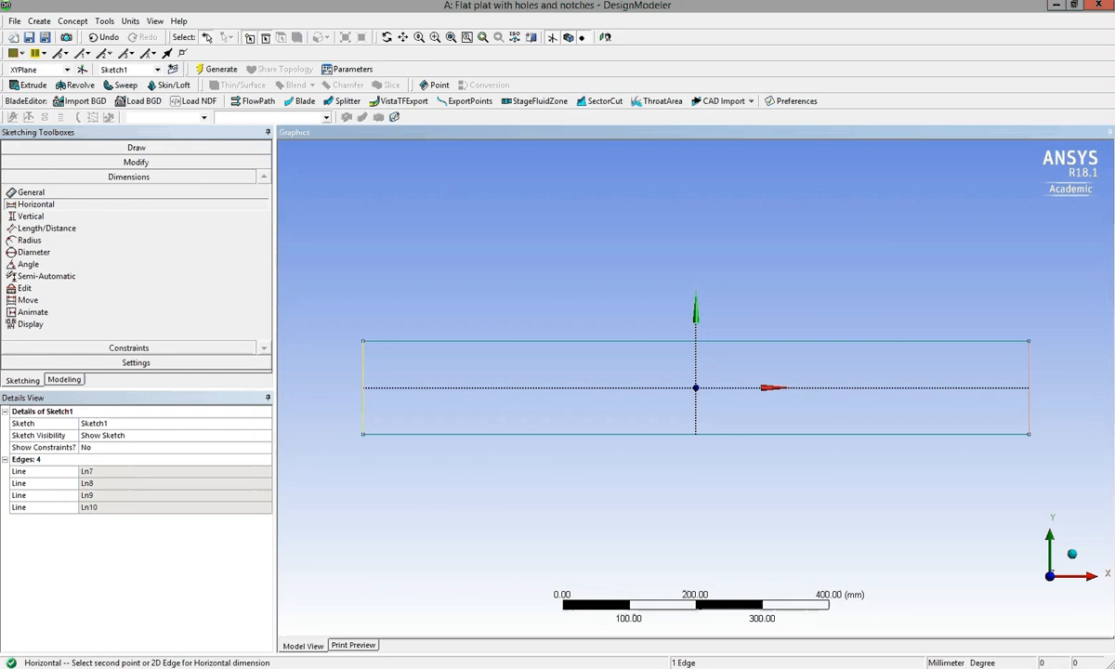
{"action": "left_click", "coordinate": [1029, 416]}
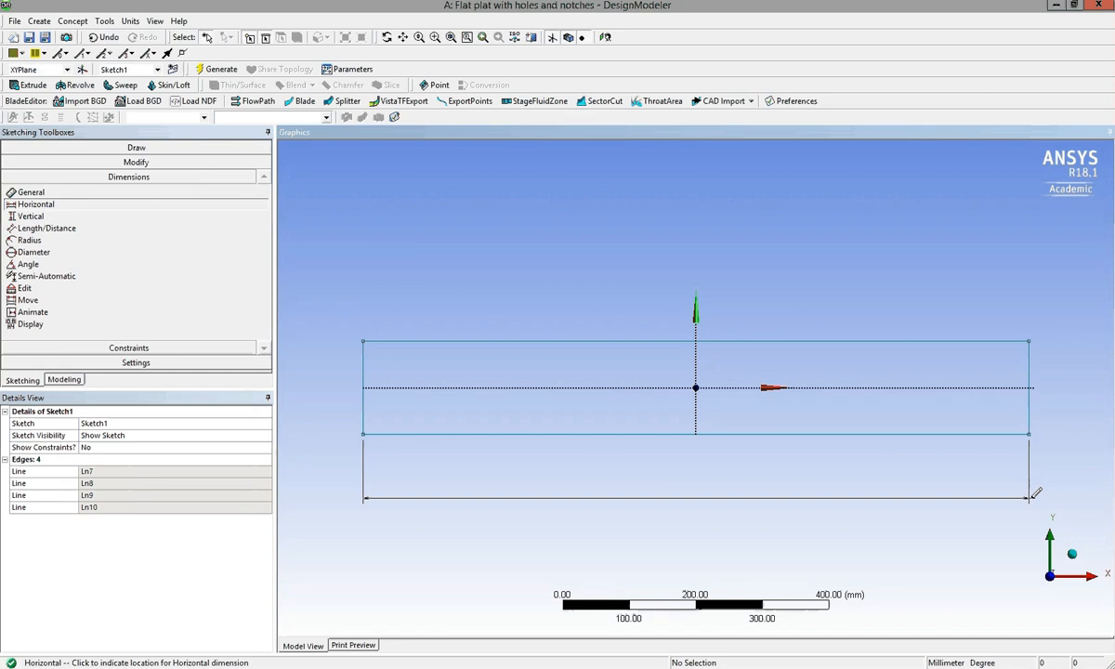
{"action": "left_click", "coordinate": [1035, 493]}
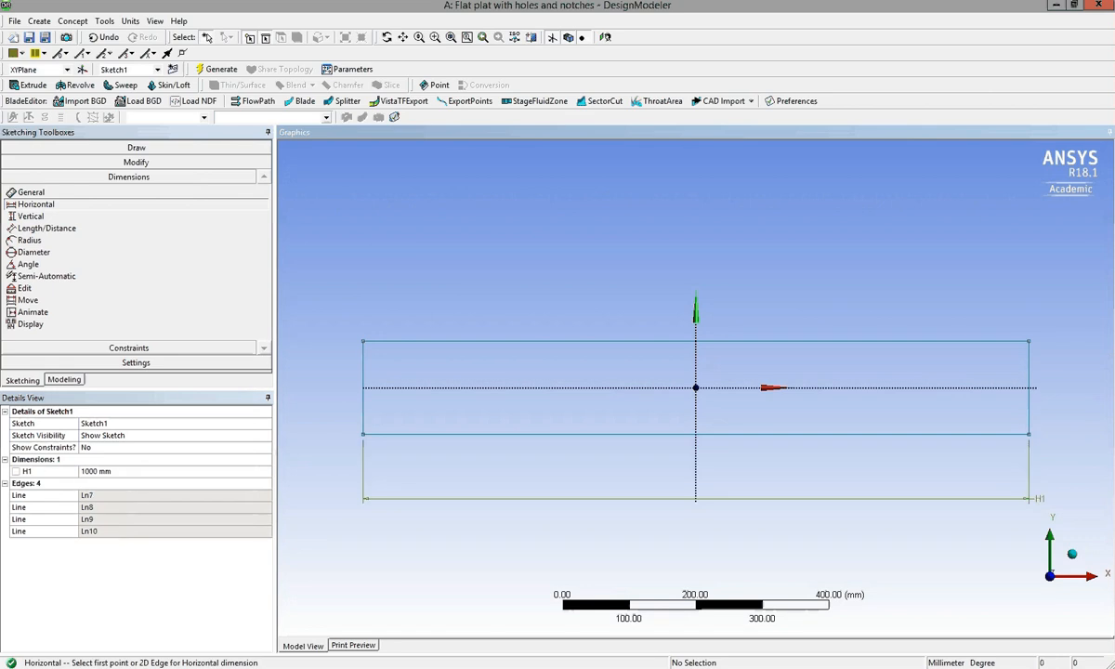
Try a value of 1200 mm for the plate's horizontal length dimension and restore it to 1000 mm.
{"action": "left_click", "coordinate": [122, 472]}
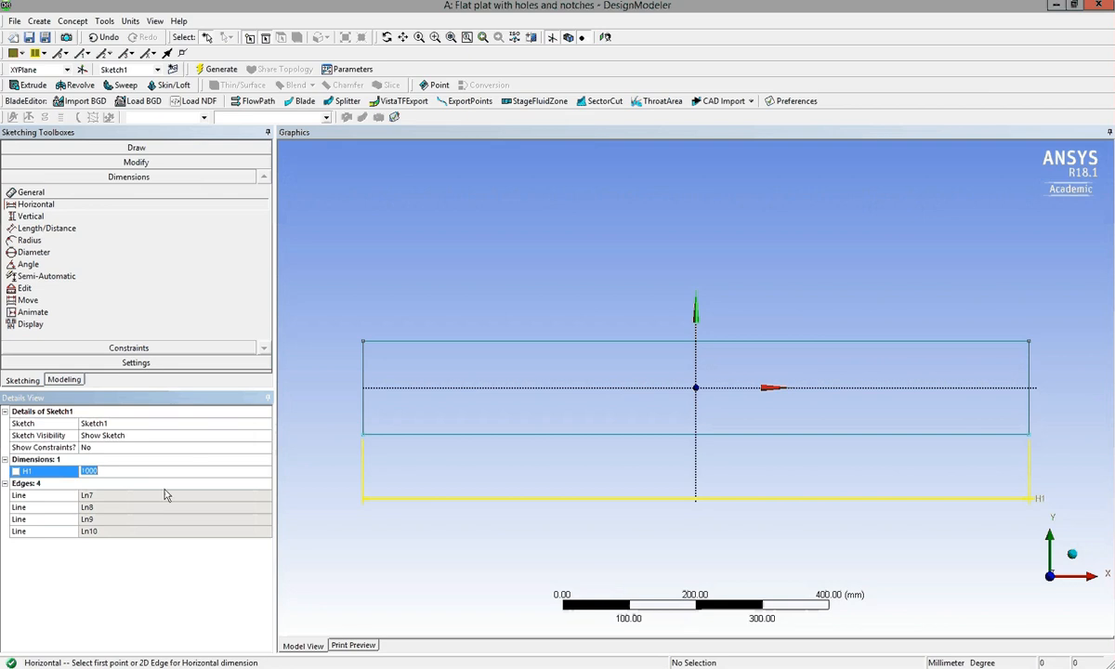
{"action": "type", "text": "1200"}
{"action": "key", "text": "Return"}
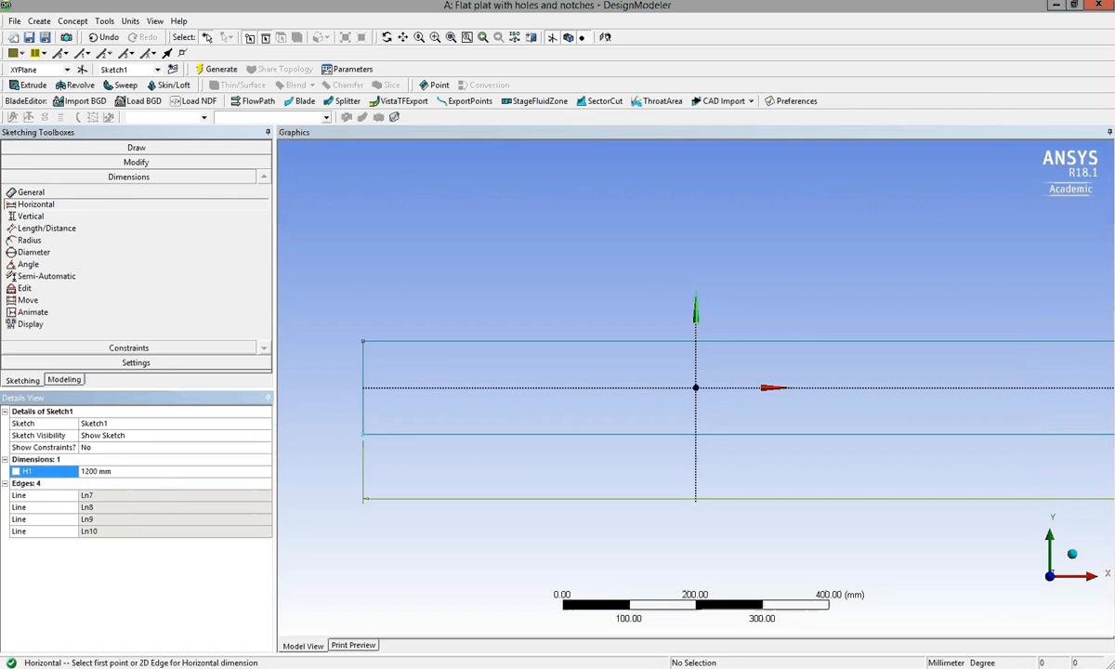
{"action": "left_click", "coordinate": [137, 472]}
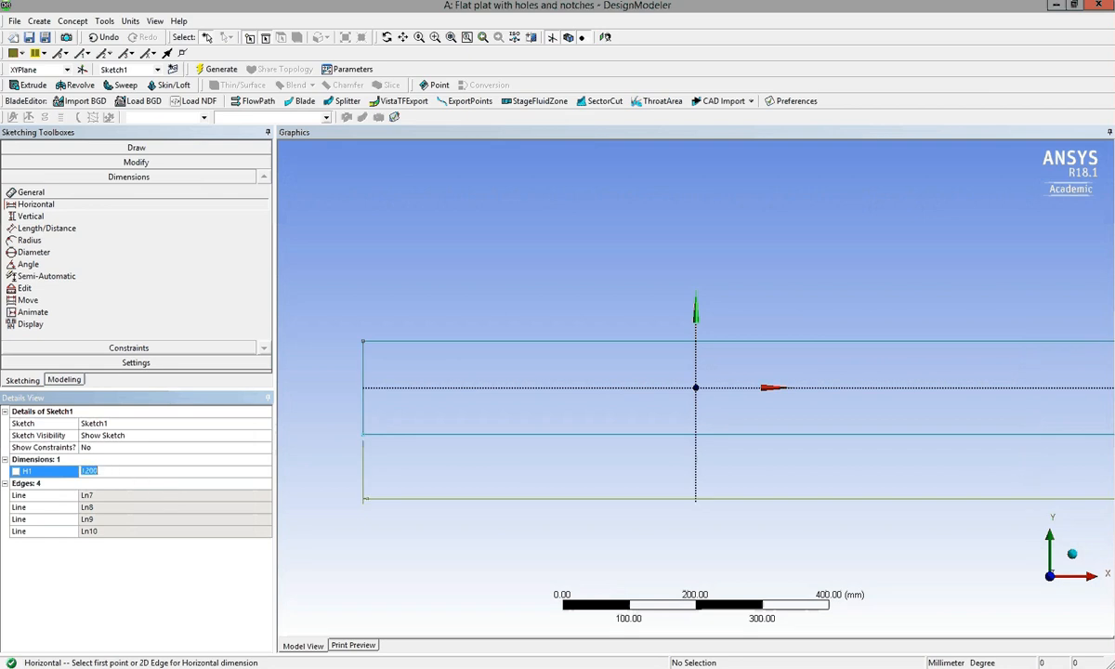
{"action": "type", "text": "1000"}
{"action": "key", "text": "Return"}
{"action": "left_click", "coordinate": [123, 473]}
{"action": "left_click", "coordinate": [89, 473]}
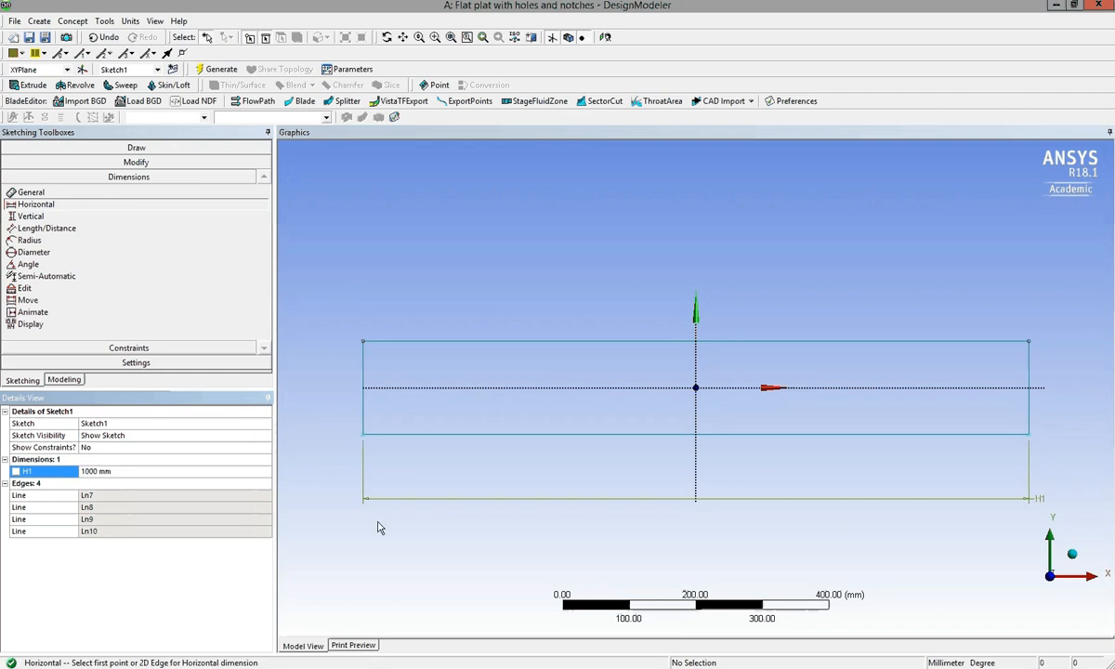
{"action": "left_click", "coordinate": [120, 473]}
{"action": "left_click", "coordinate": [52, 475]}
{"action": "left_click", "coordinate": [102, 484]}
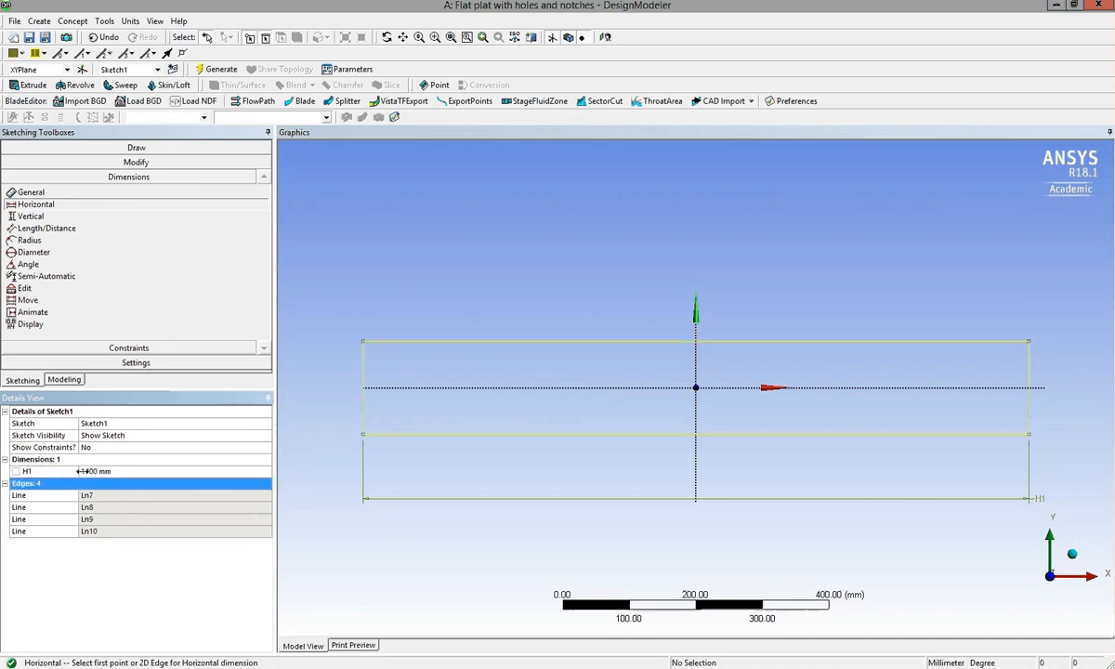
{"action": "left_click", "coordinate": [62, 473]}
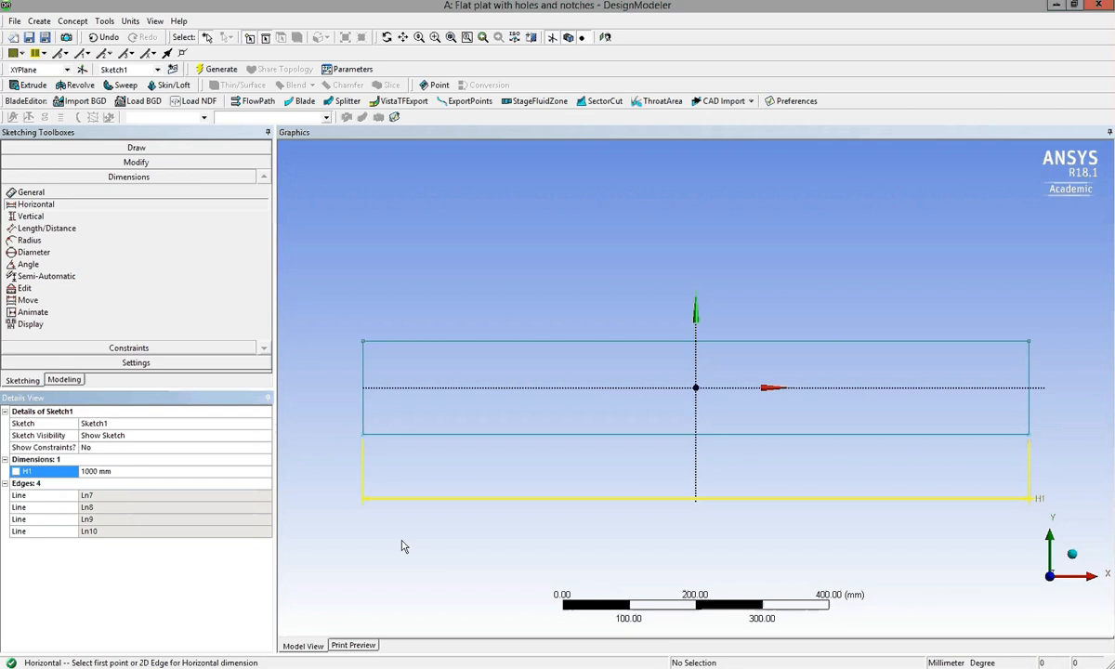
Add a vertical dimension between the rectangle's two long edges, placed beyond the plate's left end.
{"action": "left_click", "coordinate": [57, 220]}
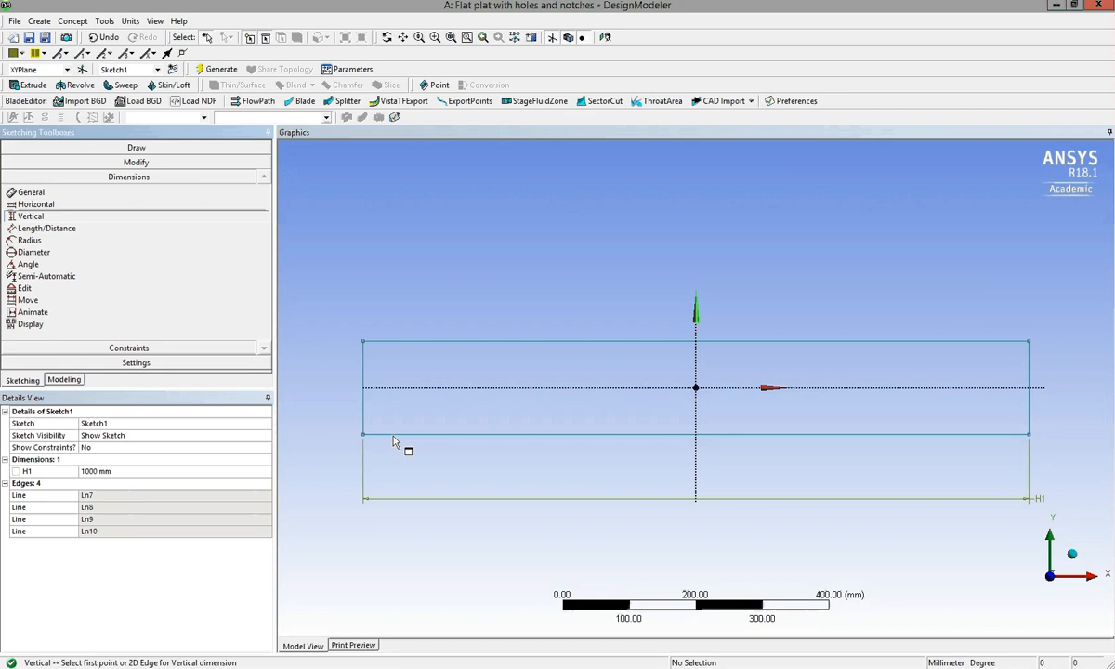
{"action": "left_click", "coordinate": [395, 434]}
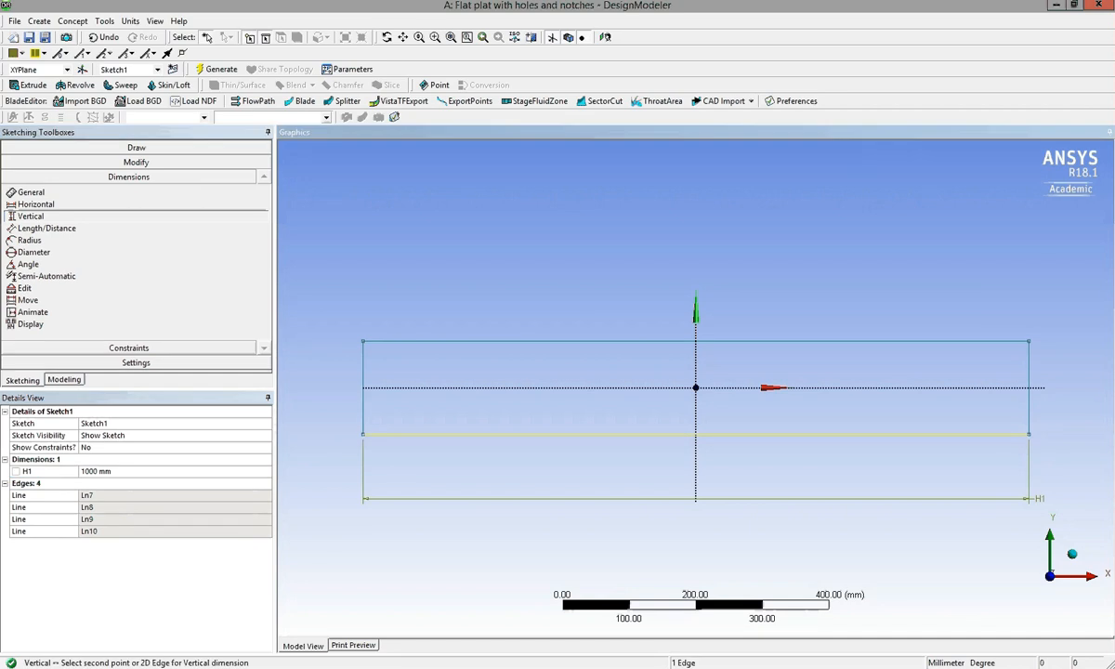
{"action": "left_click", "coordinate": [398, 343]}
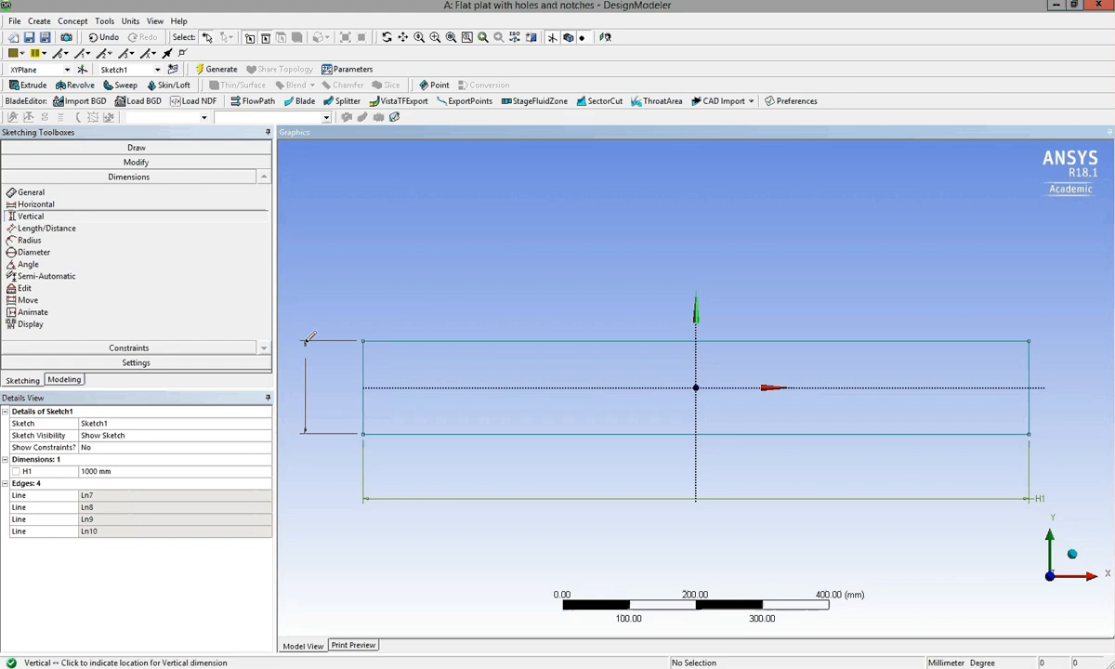
{"action": "left_click", "coordinate": [309, 338]}
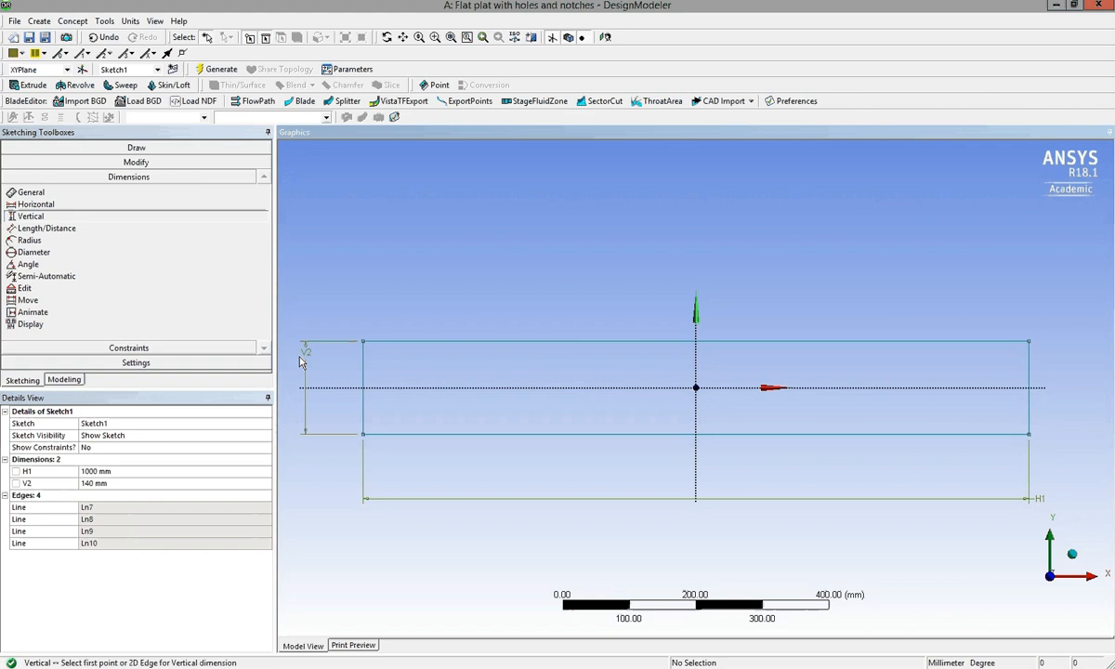
{"action": "left_click", "coordinate": [147, 484]}
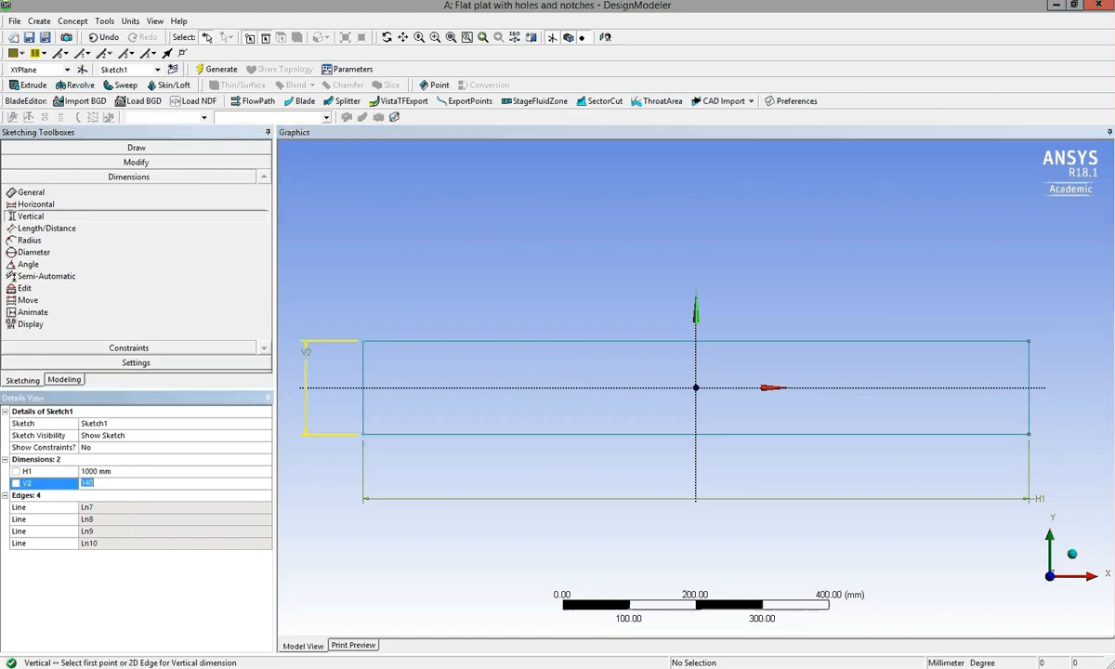
{"action": "left_click", "coordinate": [464, 587]}
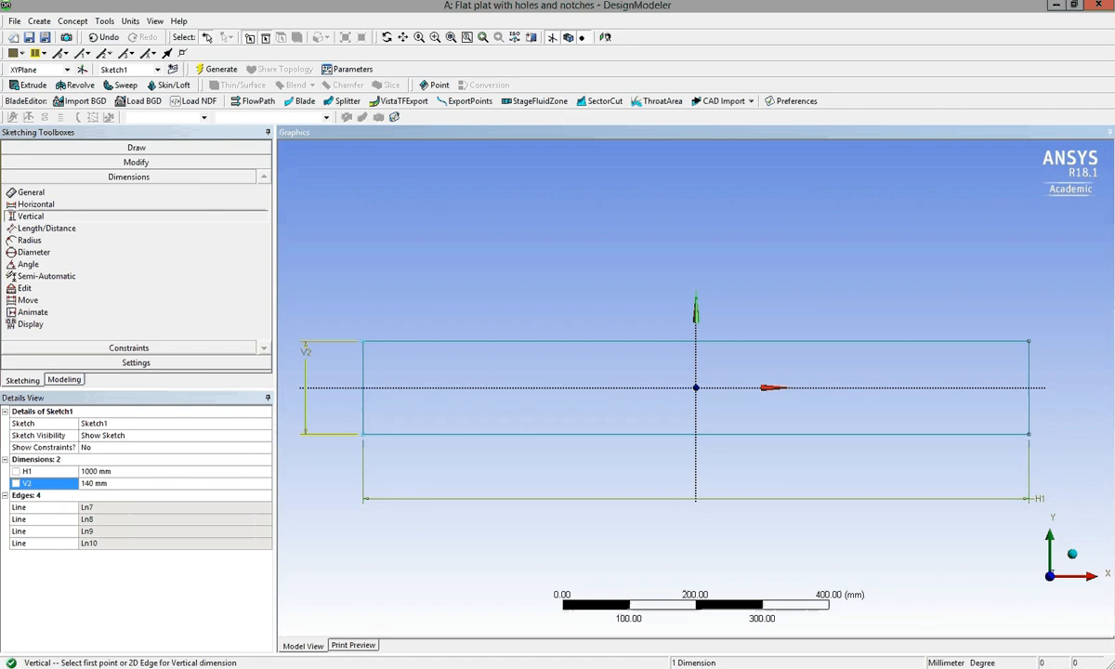
Sketch a circle about 54 mm in radius, centred on the horizontal axis at about (210, 0).
{"action": "key", "text": "alt+Tab"}
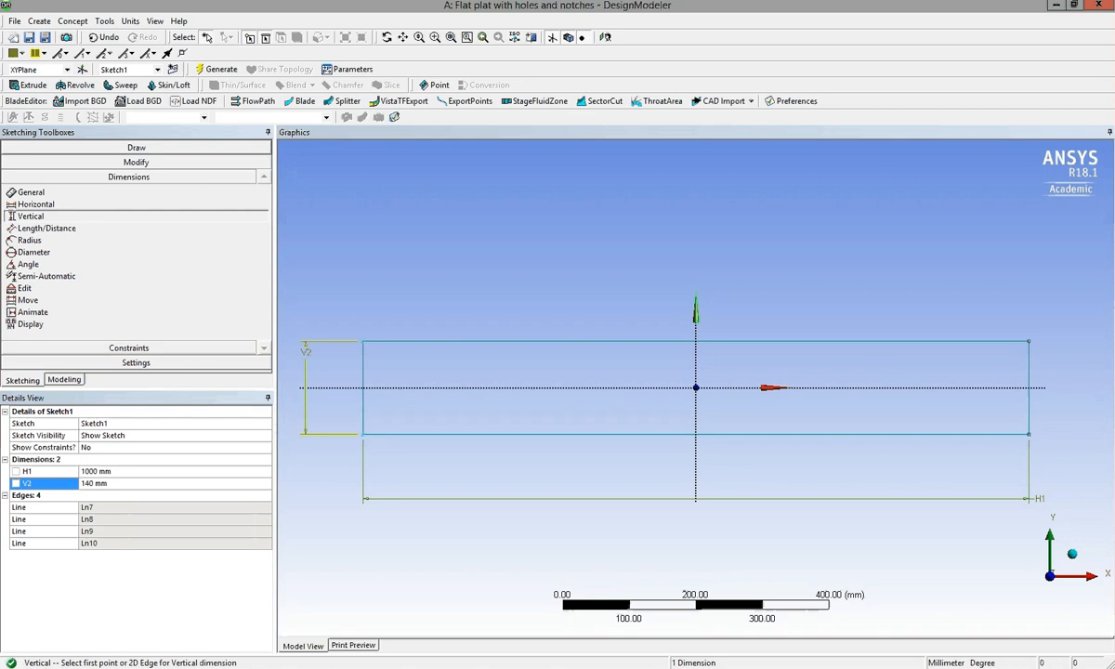
{"action": "left_click", "coordinate": [93, 148]}
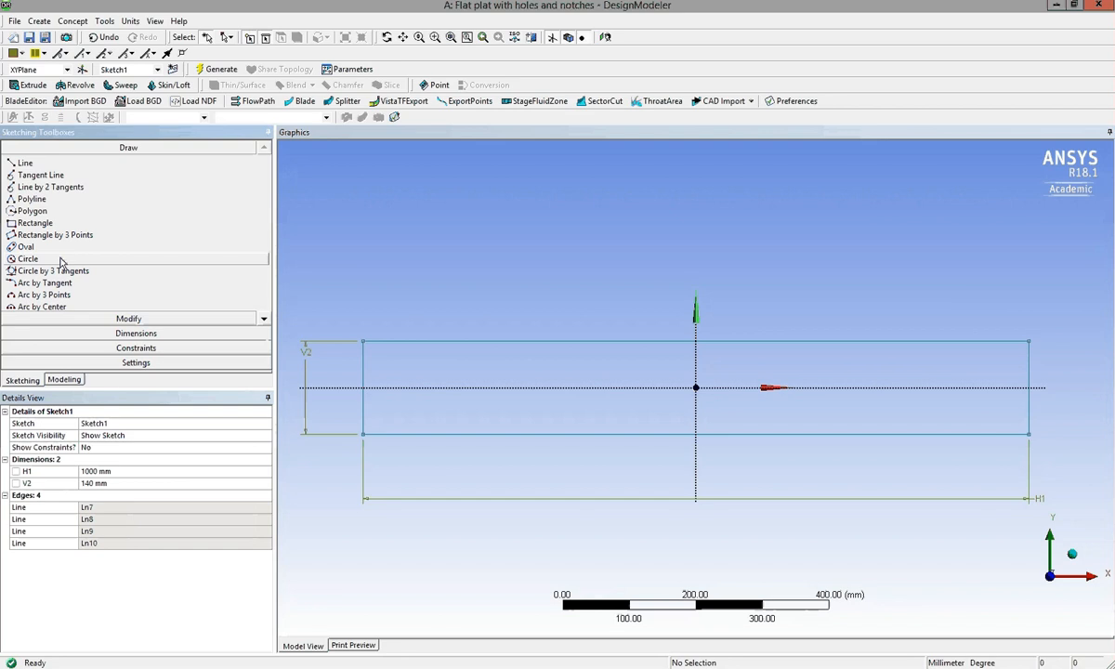
{"action": "left_click", "coordinate": [37, 259]}
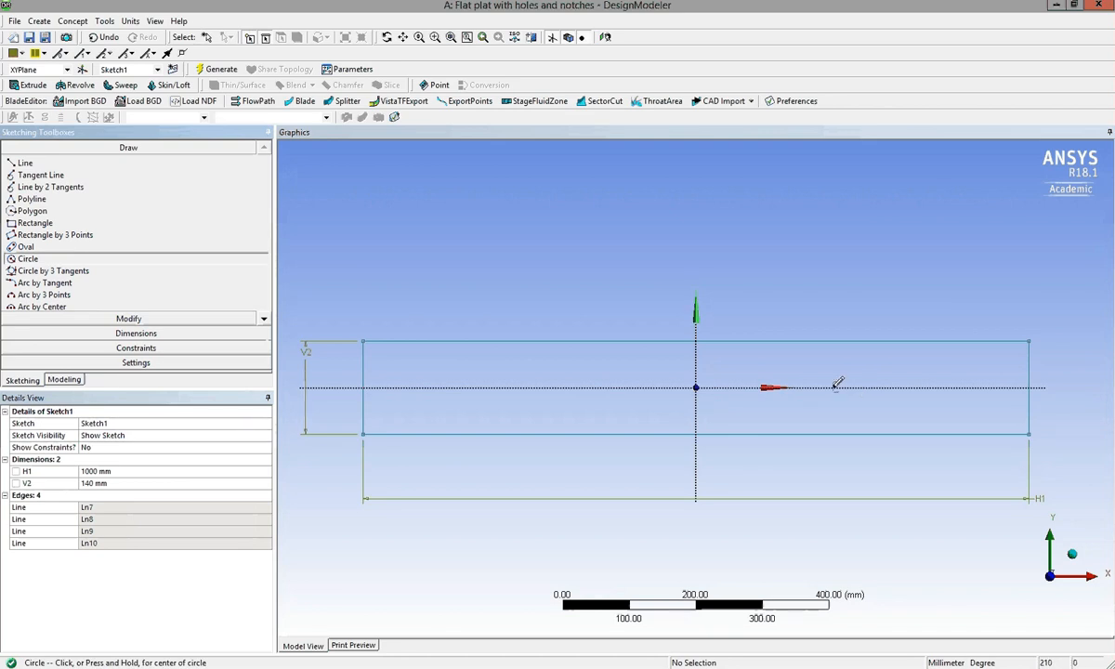
{"action": "left_click", "coordinate": [835, 387]}
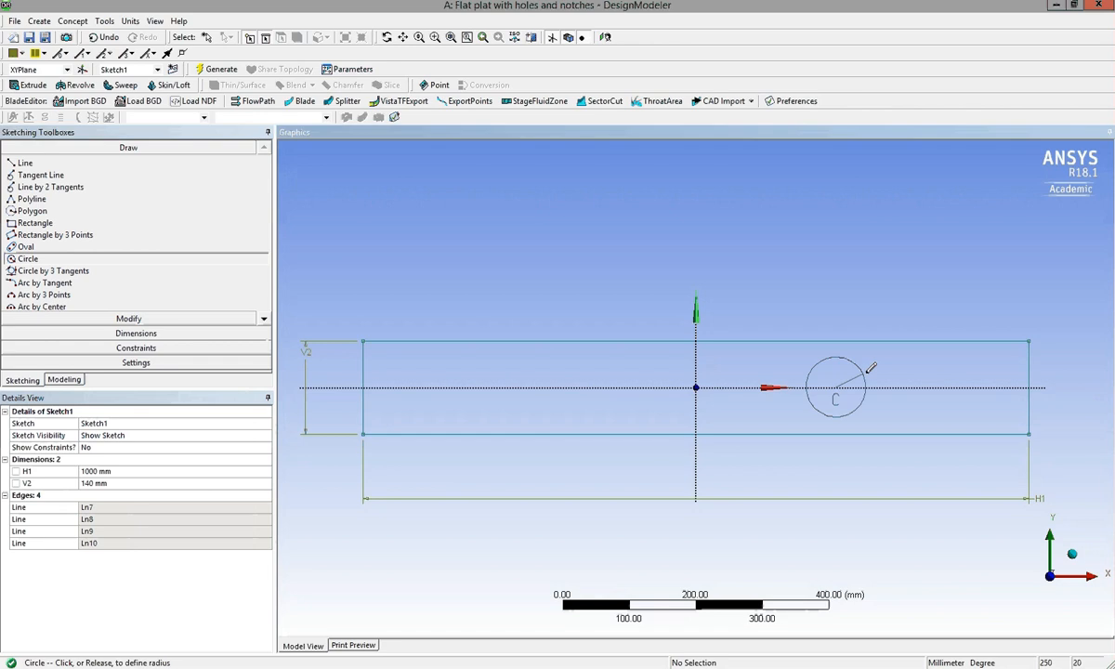
{"action": "left_click", "coordinate": [872, 368]}
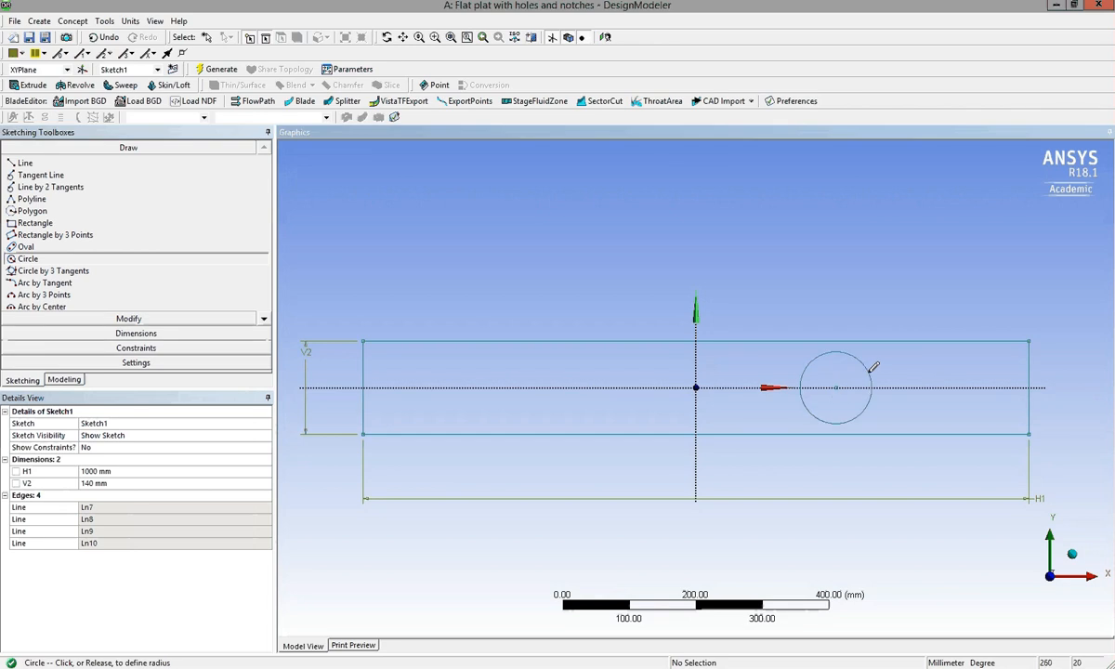
Add a radius dimension to the circle and set it to 52 mm.
{"action": "left_click", "coordinate": [148, 335]}
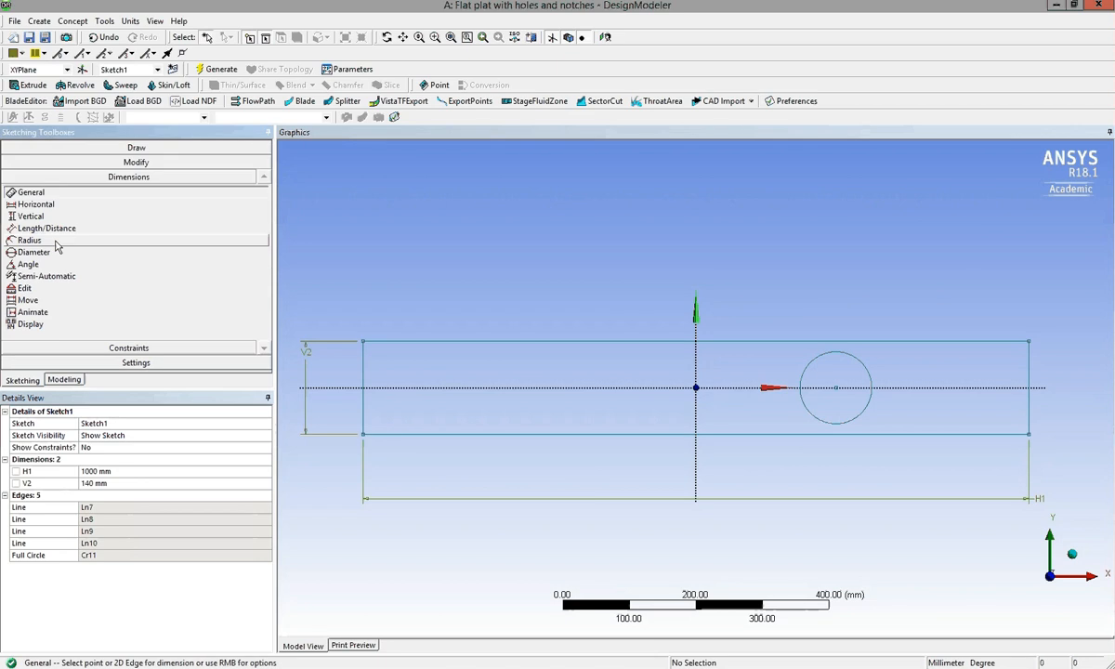
{"action": "left_click", "coordinate": [53, 242]}
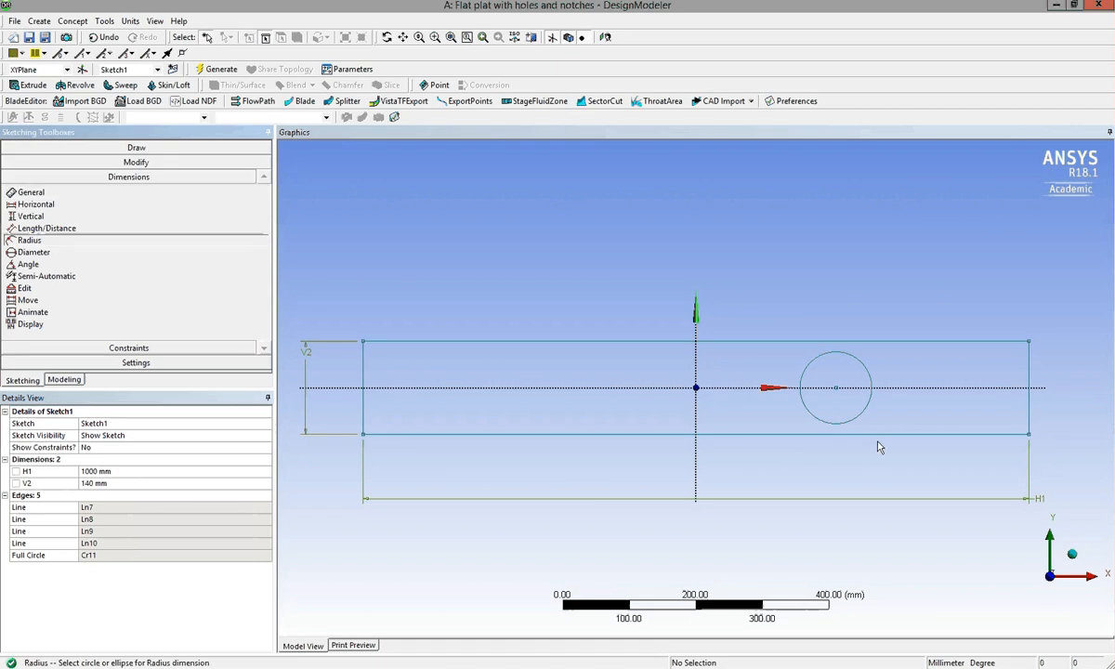
{"action": "left_click", "coordinate": [871, 376]}
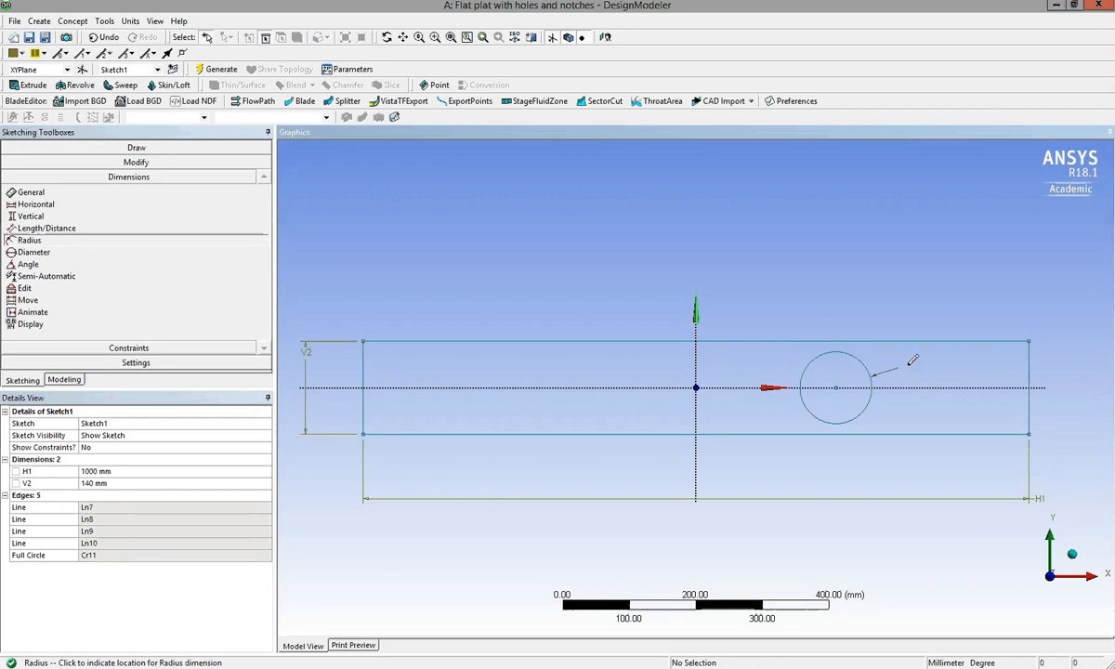
{"action": "left_click", "coordinate": [913, 362]}
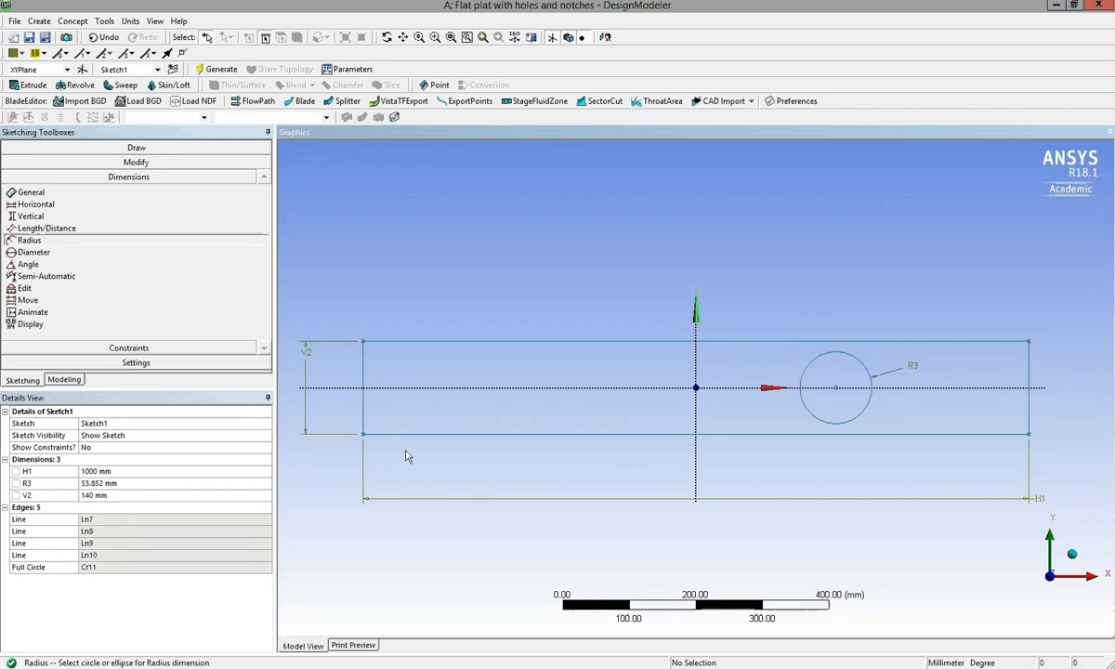
{"action": "left_click", "coordinate": [116, 483]}
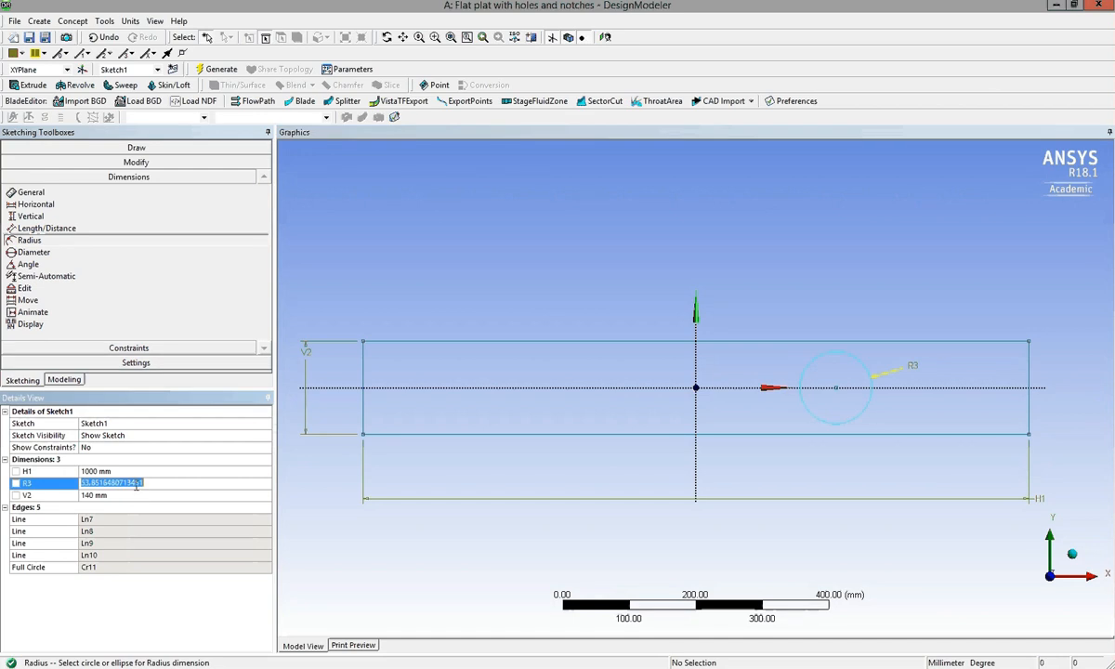
{"action": "type", "text": "52"}
{"action": "key", "text": "Return"}
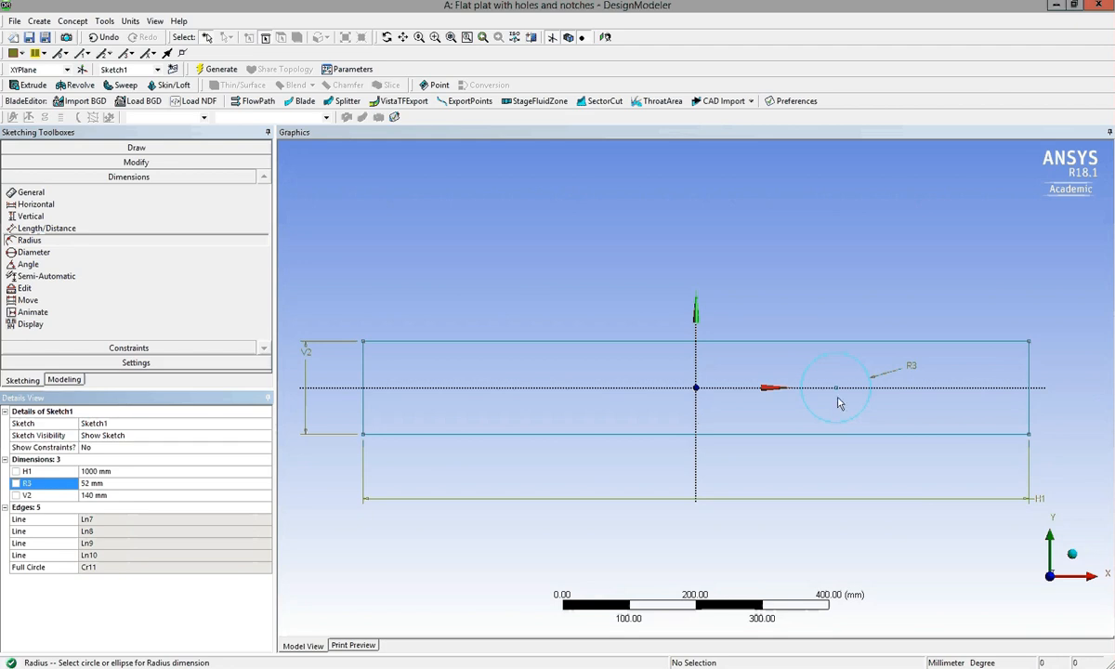
Check the hole position in the Word plate drawing and dimension the circle's centre horizontally from the vertical axis at 200 mm.
{"action": "key", "text": "alt+Tab"}
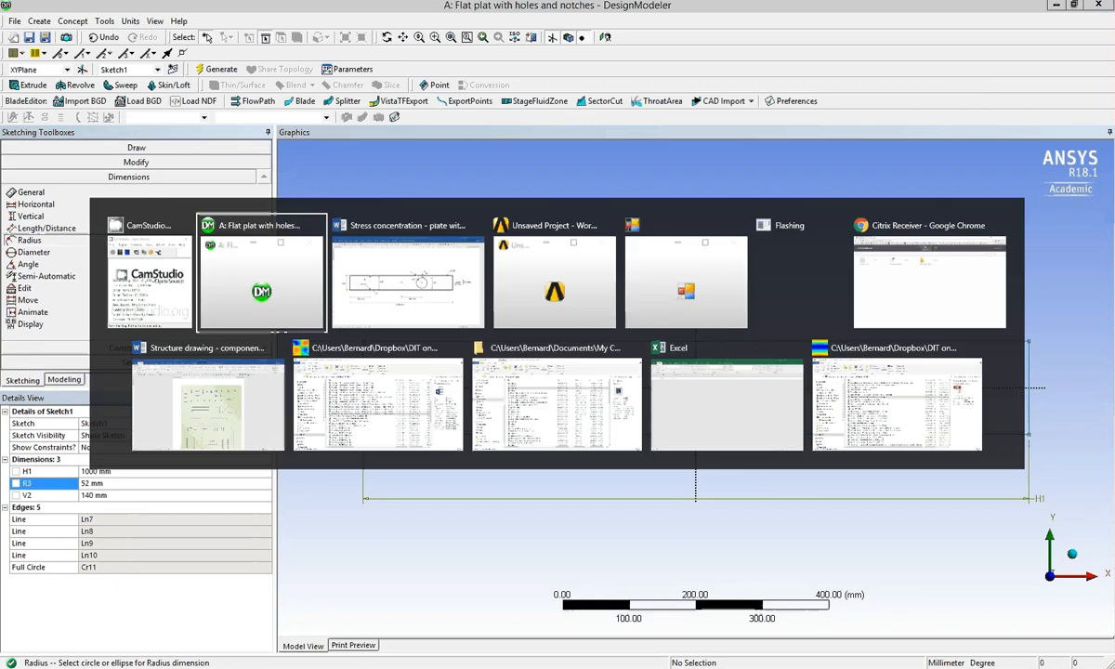
{"action": "key", "text": "alt+Tab"}
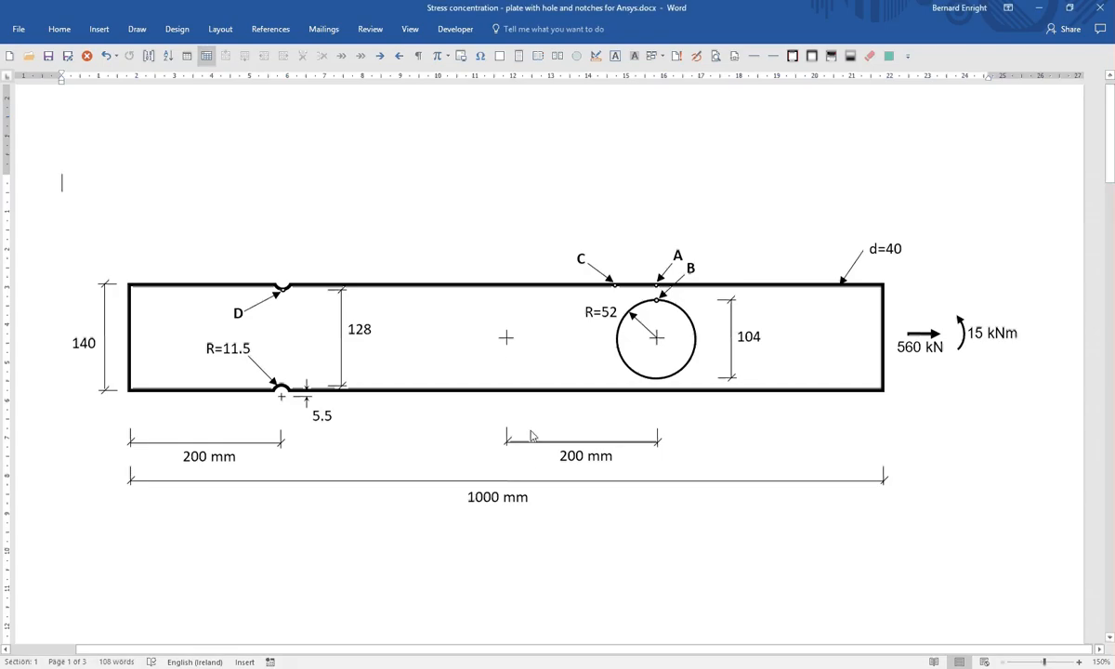
{"action": "key", "text": "alt+Tab"}
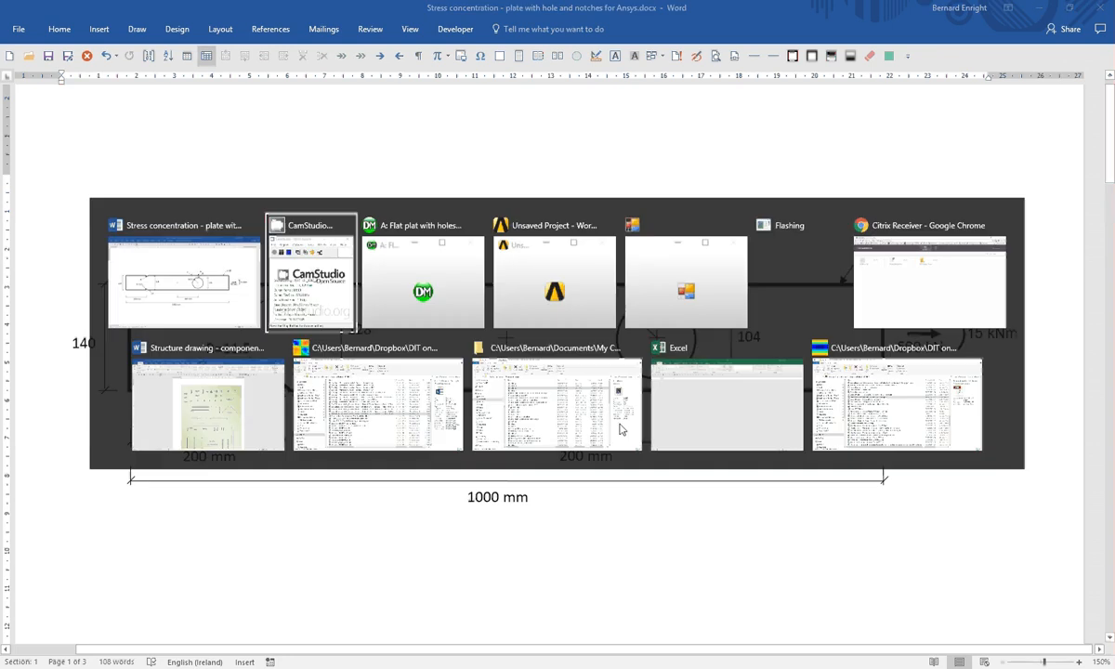
{"action": "key", "text": "alt+Tab"}
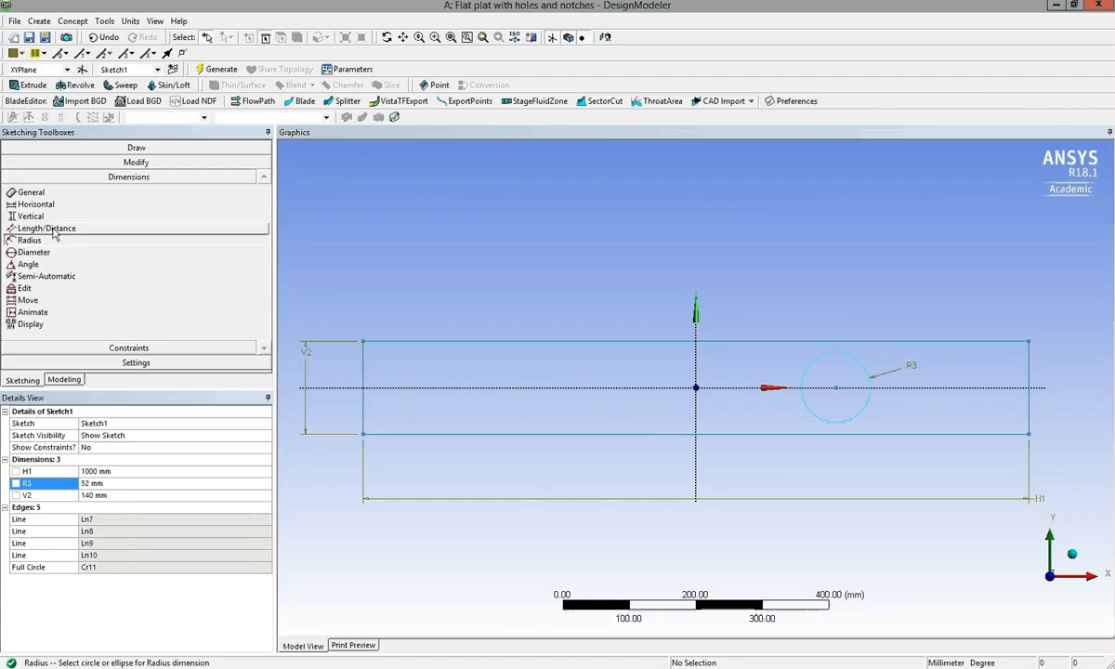
{"action": "left_click", "coordinate": [38, 205]}
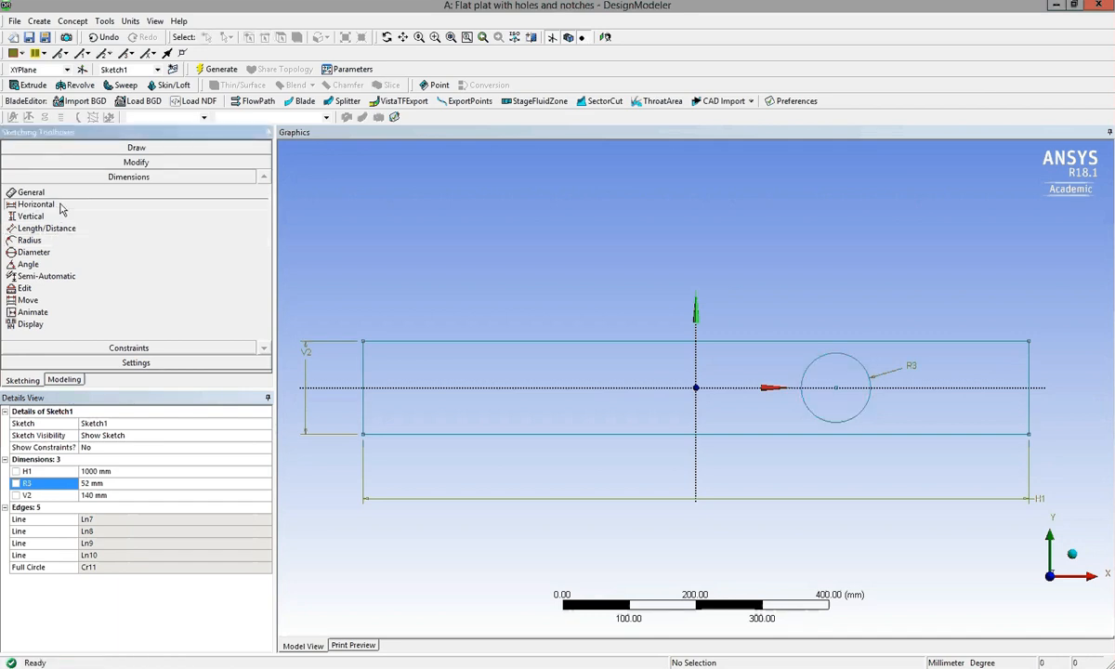
{"action": "left_click", "coordinate": [696, 400]}
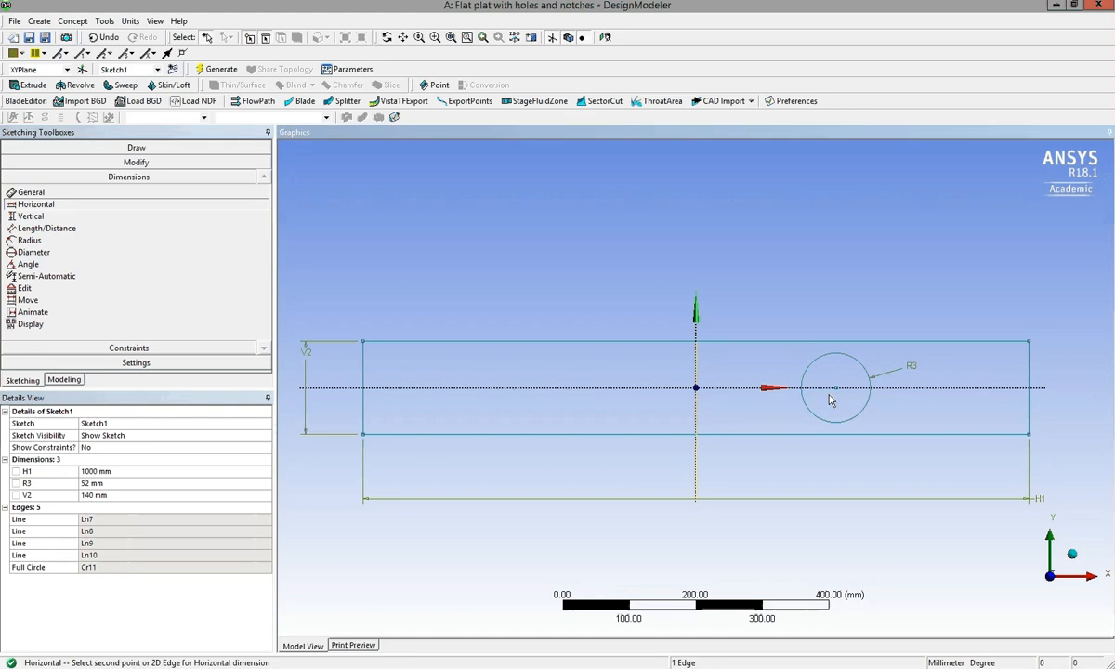
{"action": "left_click", "coordinate": [837, 391]}
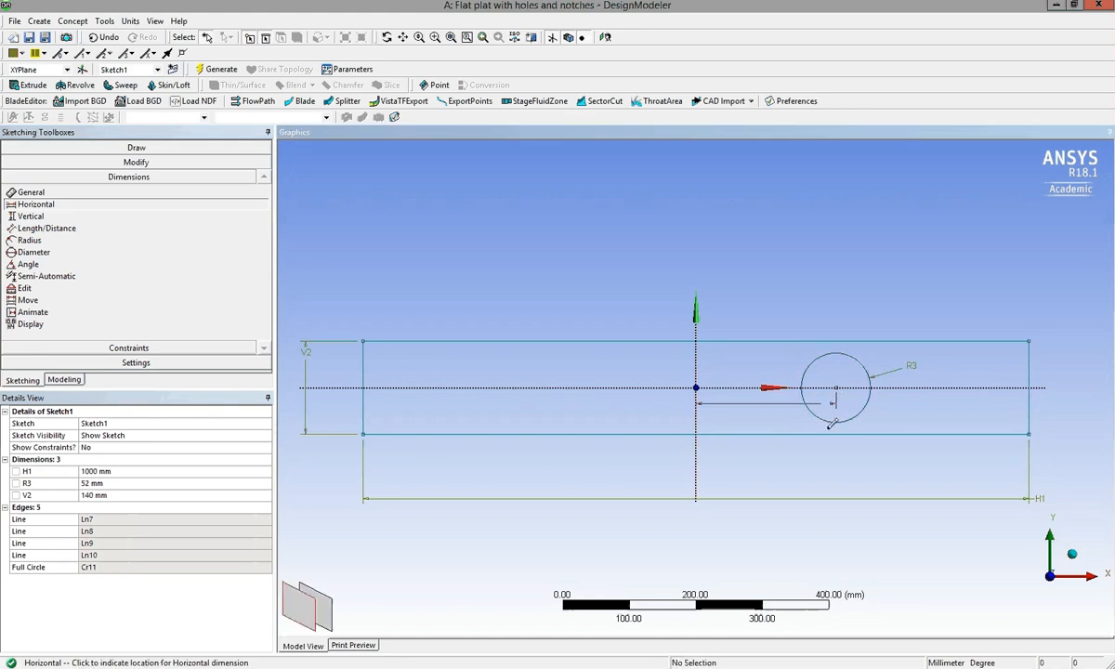
{"action": "left_click", "coordinate": [843, 468]}
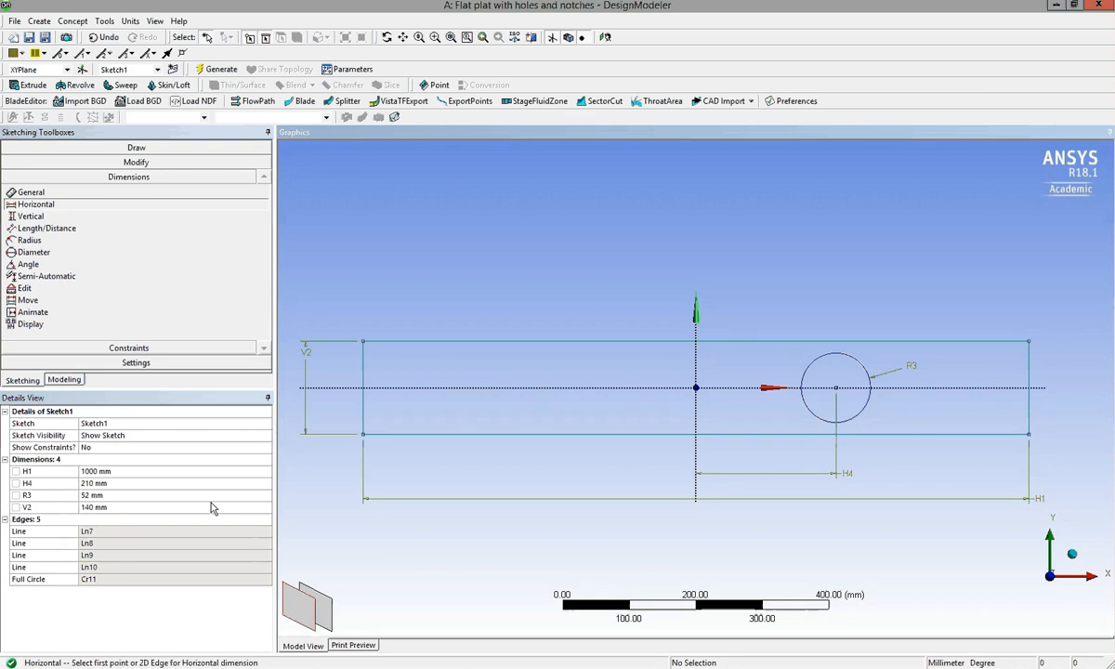
{"action": "left_click", "coordinate": [142, 483]}
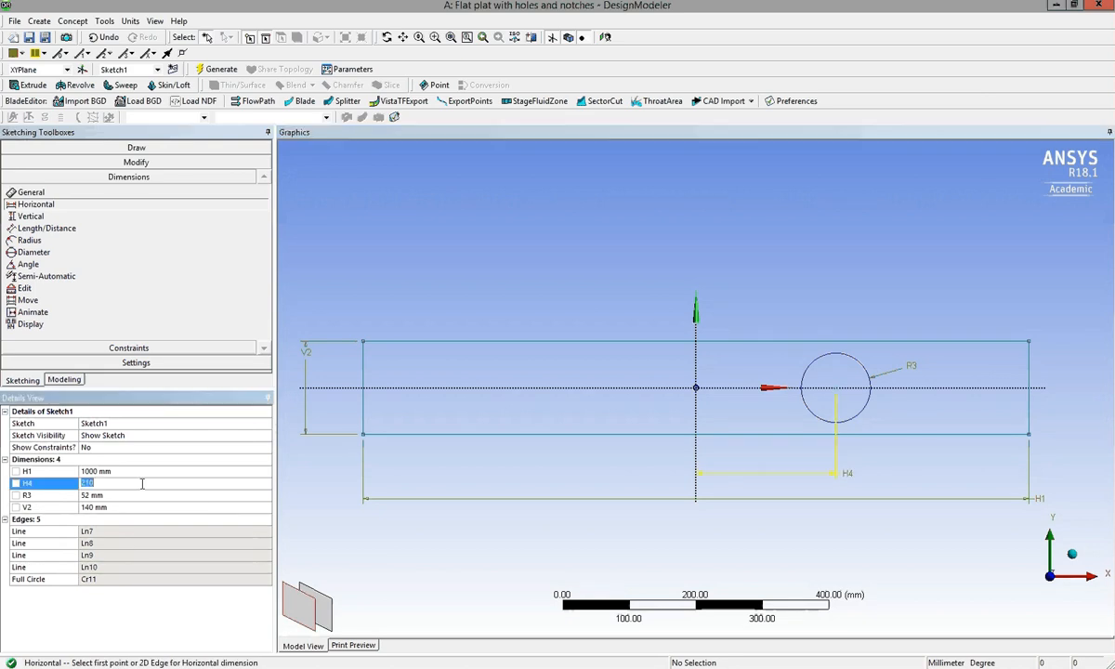
{"action": "type", "text": "200"}
{"action": "key", "text": "Return"}
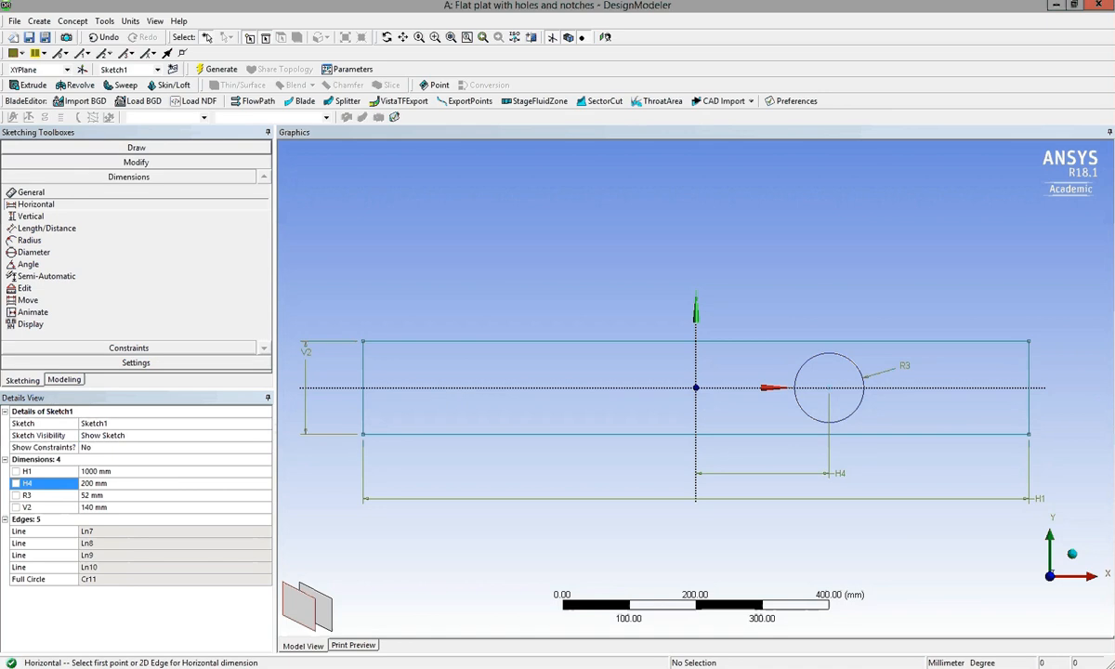
Sketch a circle about 41 mm in radius, centred just above the plate's upper edge at about (-350, 80).
{"action": "left_click", "coordinate": [76, 148]}
{"action": "left_click", "coordinate": [33, 258]}
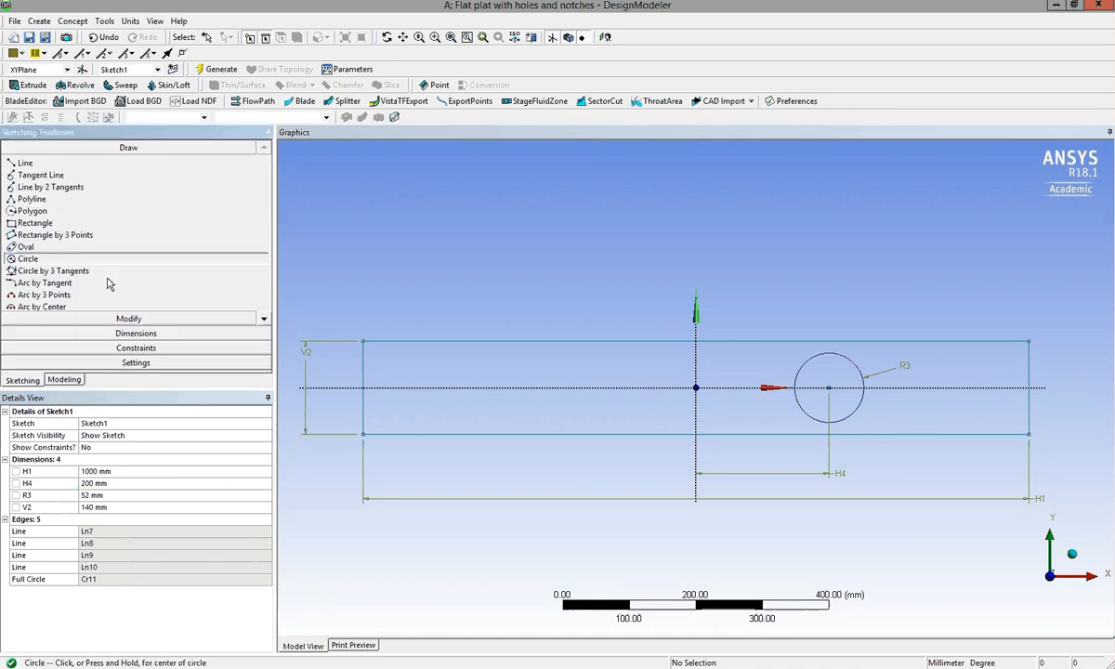
{"action": "left_click", "coordinate": [463, 333]}
{"action": "left_click", "coordinate": [491, 326]}
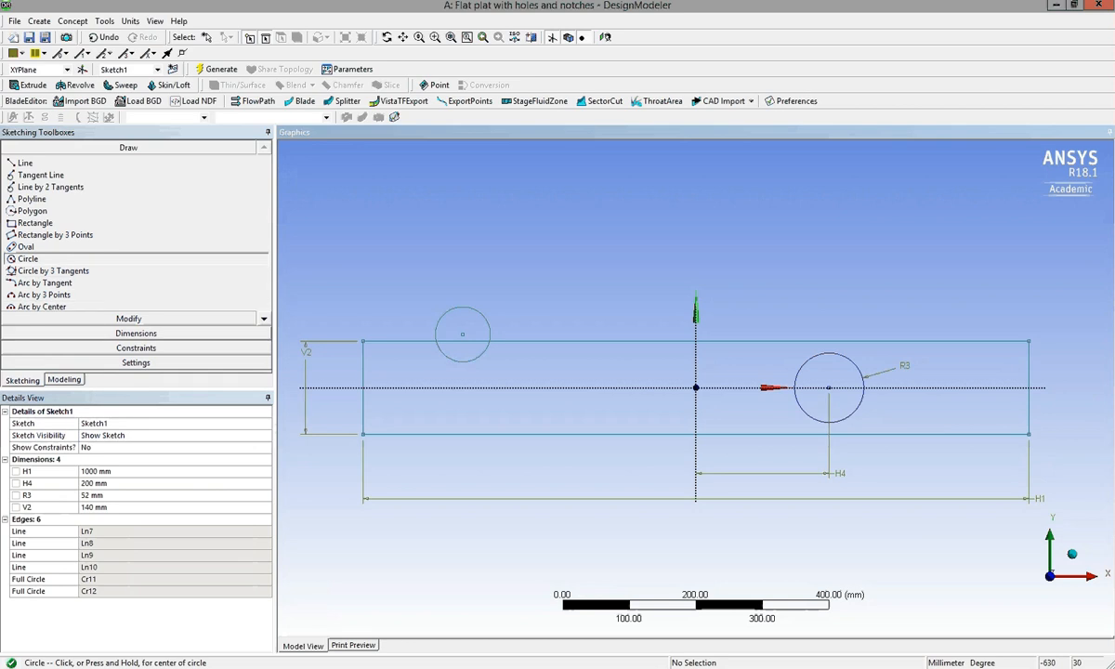
Add a radius dimension to the circle at the plate's upper edge and set it to 11.5 mm.
{"action": "left_click", "coordinate": [130, 333]}
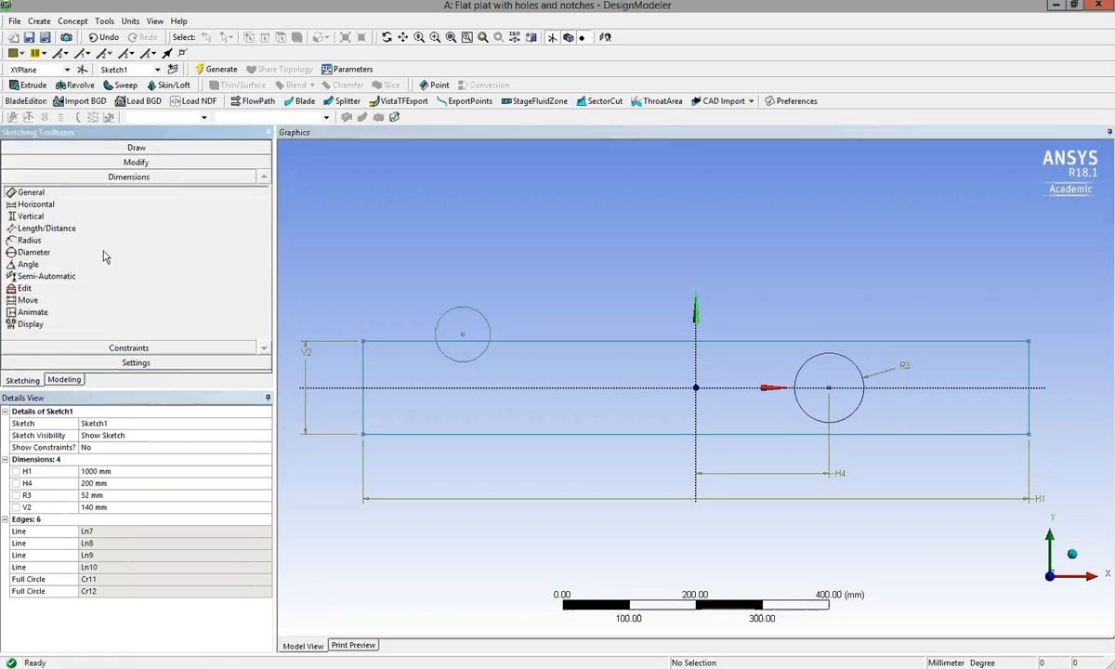
{"action": "left_click", "coordinate": [38, 240]}
{"action": "left_click", "coordinate": [487, 323]}
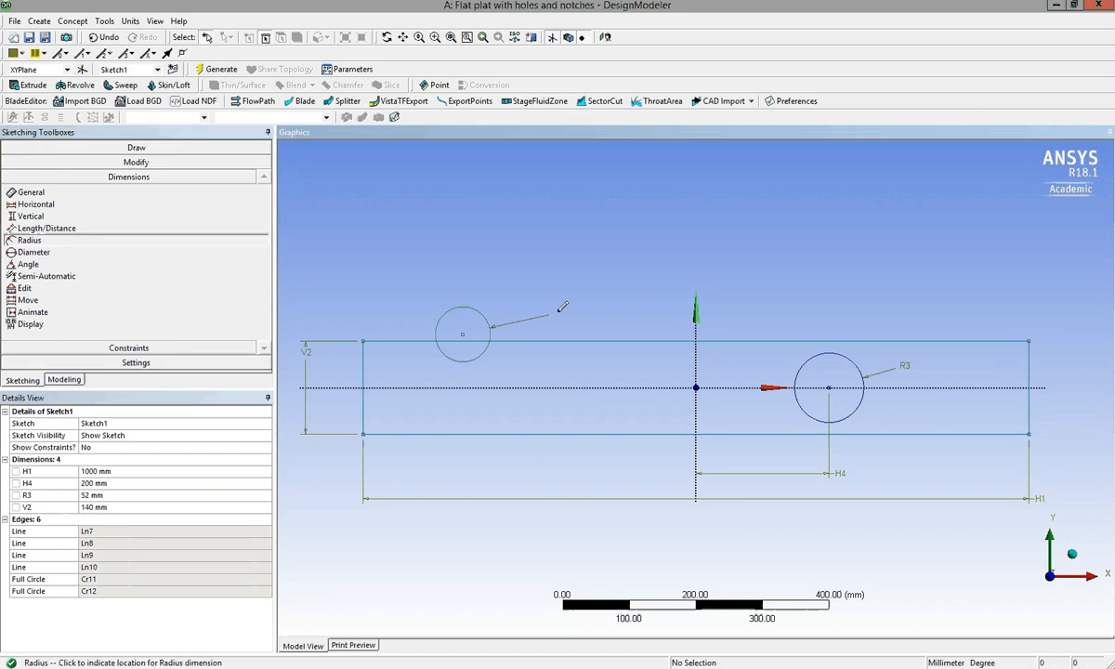
{"action": "left_click", "coordinate": [537, 298]}
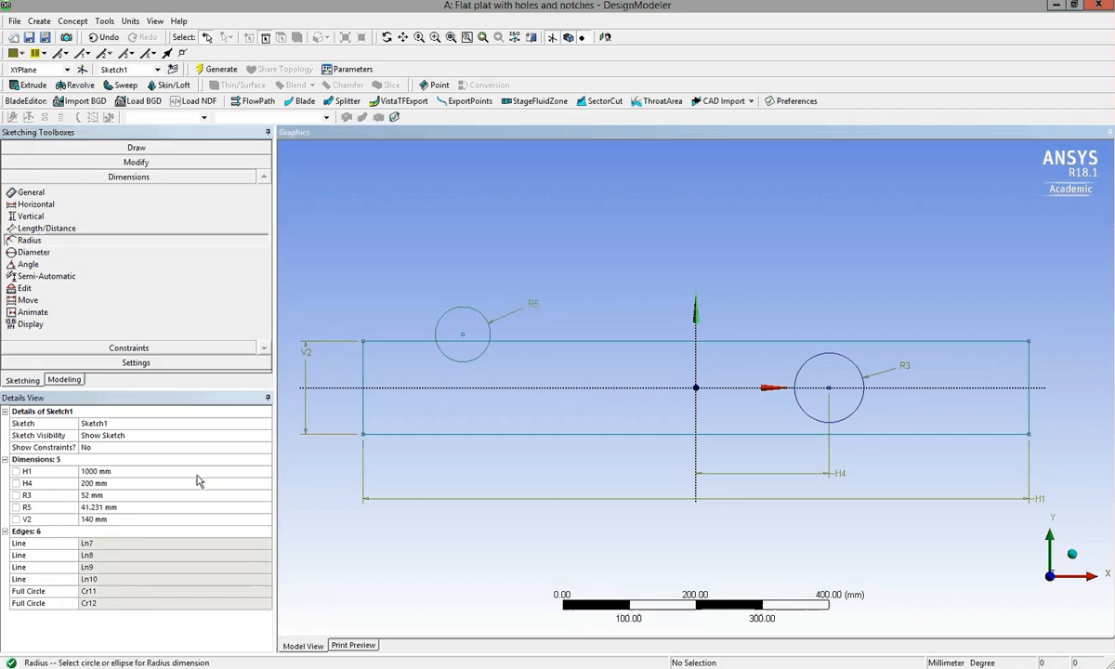
{"action": "left_click", "coordinate": [126, 508]}
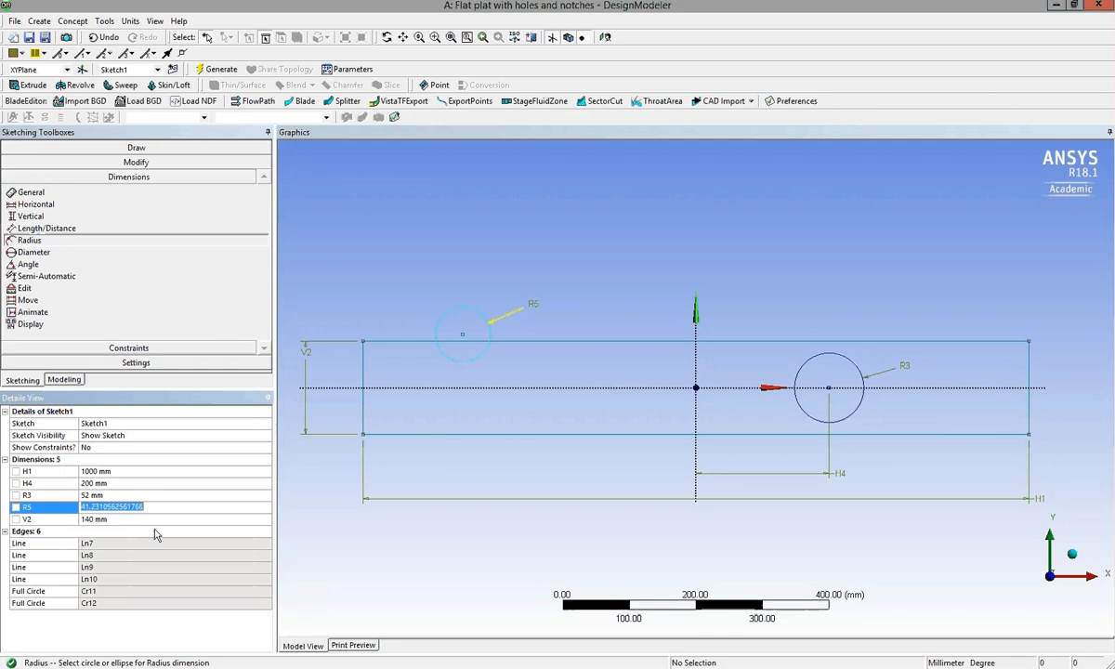
{"action": "type", "text": "11.5"}
{"action": "key", "text": "Return"}
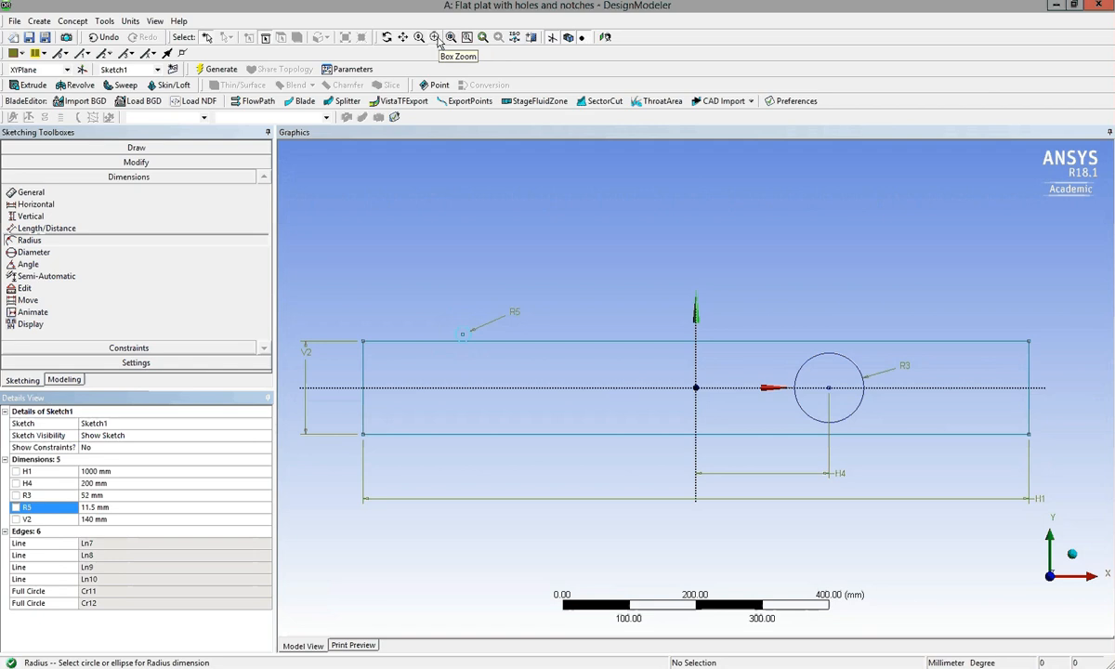
Dimension the horizontal distance from the plate's left edge to the upper notch circle's centre and set it to 200 mm.
{"action": "left_click", "coordinate": [438, 40]}
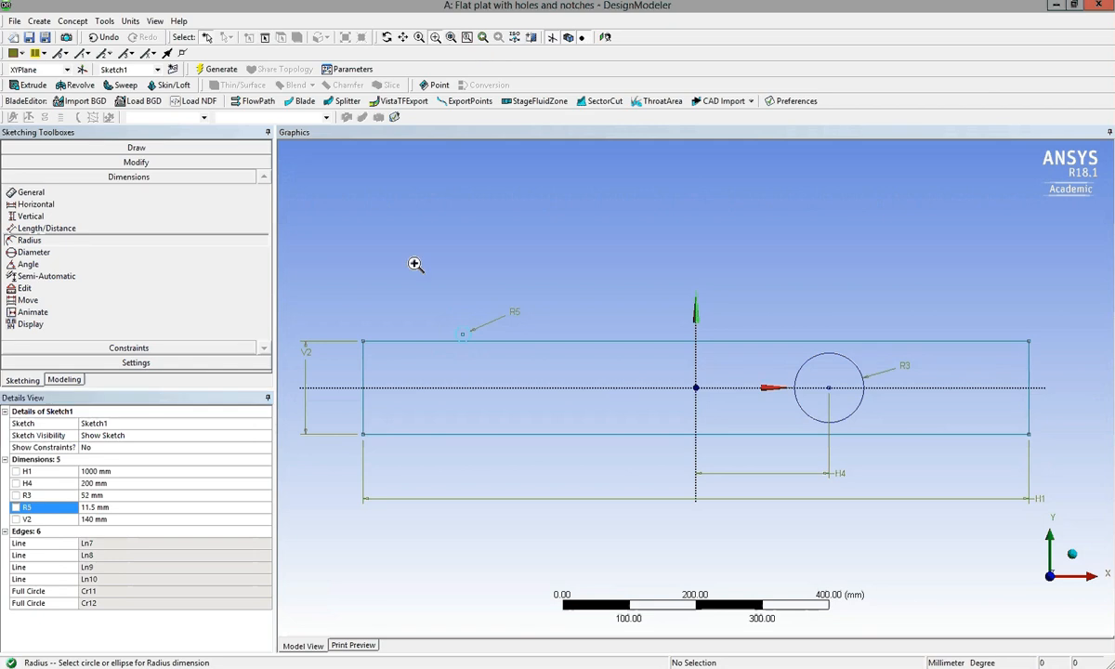
{"action": "left_click_drag", "start_coordinate": [418, 279], "coordinate": [541, 388]}
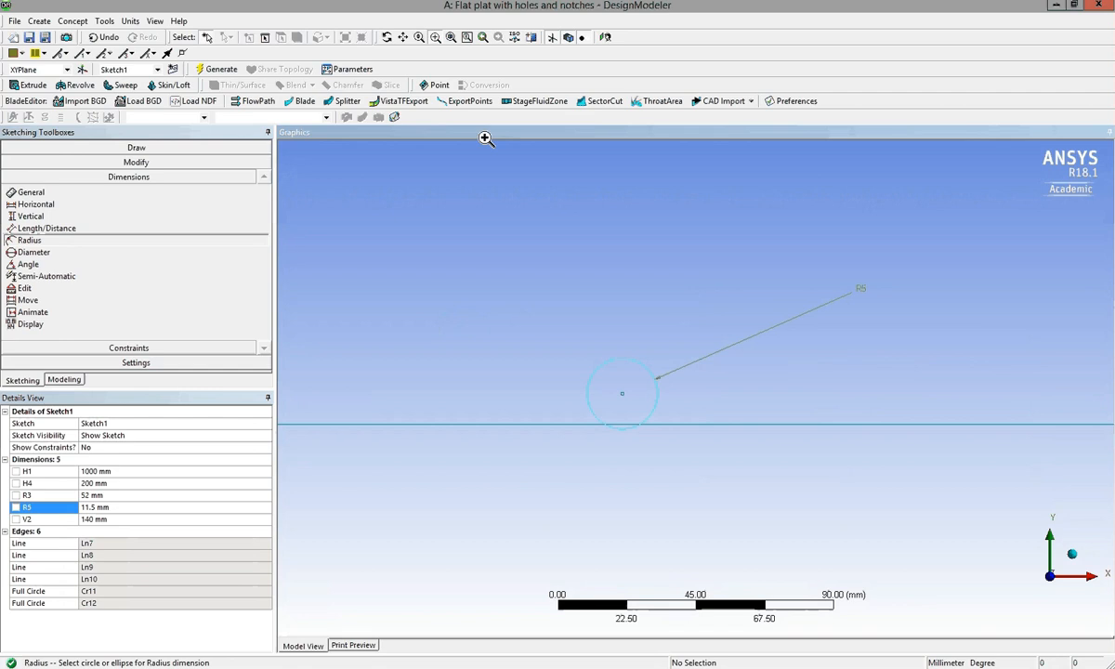
{"action": "left_click", "coordinate": [451, 38]}
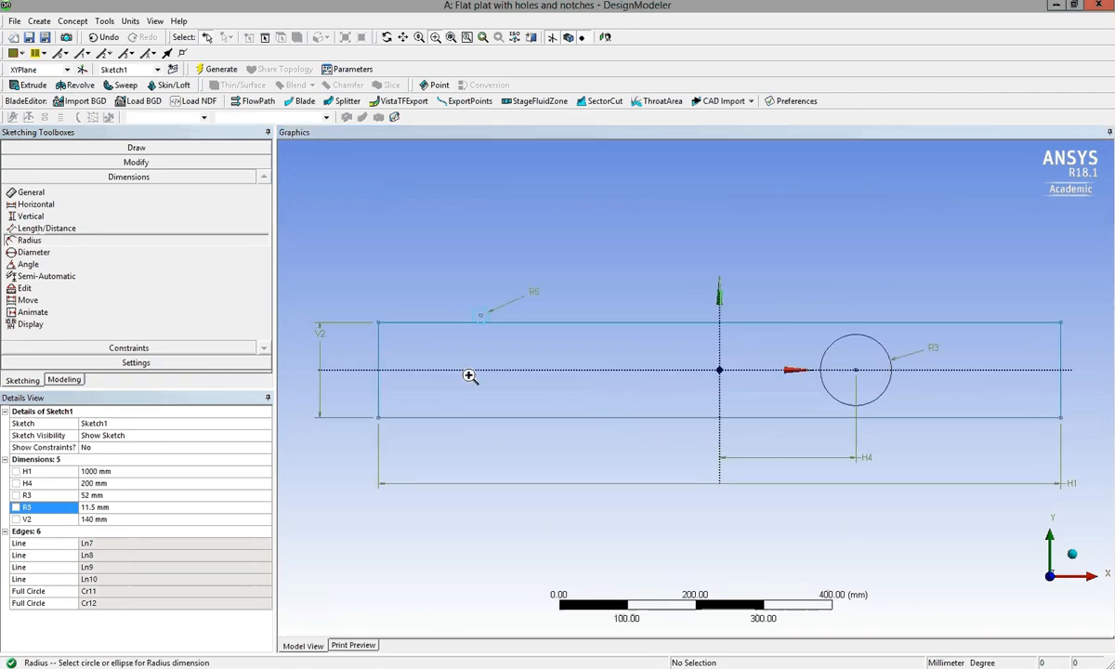
{"action": "left_click", "coordinate": [74, 208]}
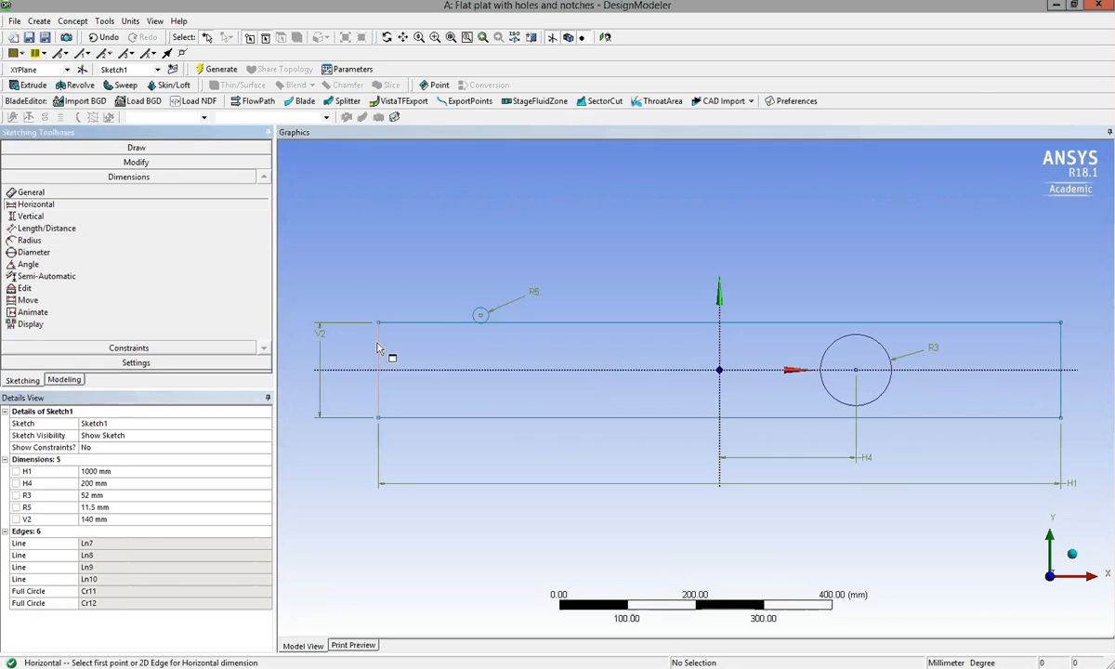
{"action": "left_click", "coordinate": [379, 355]}
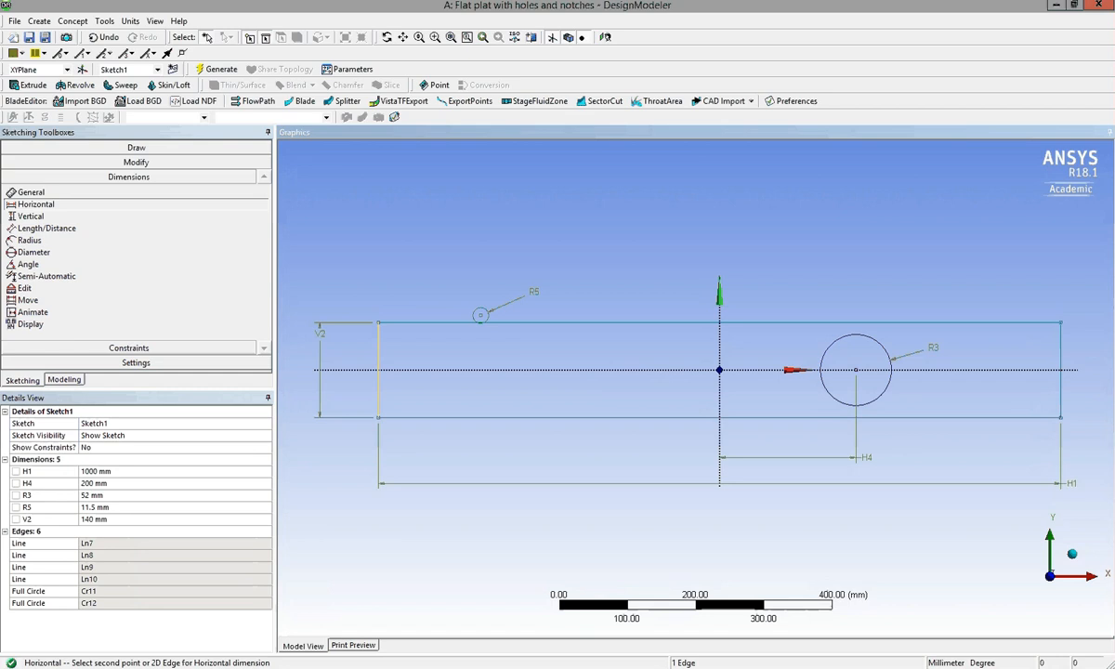
{"action": "left_click", "coordinate": [481, 315]}
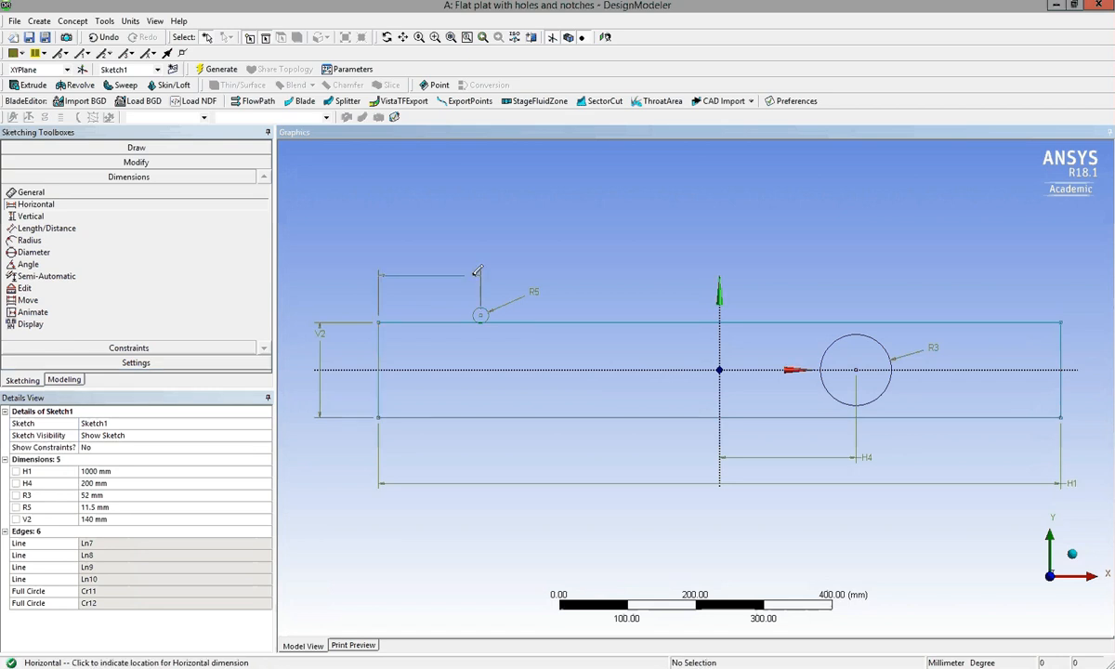
{"action": "left_click", "coordinate": [471, 276]}
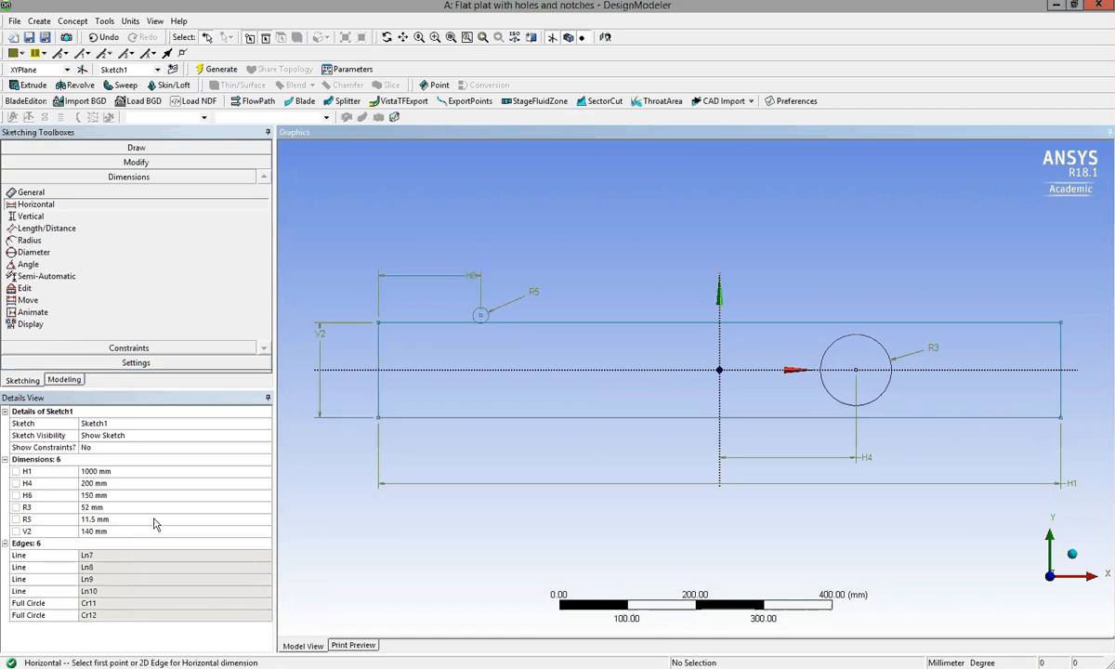
{"action": "left_click", "coordinate": [135, 497]}
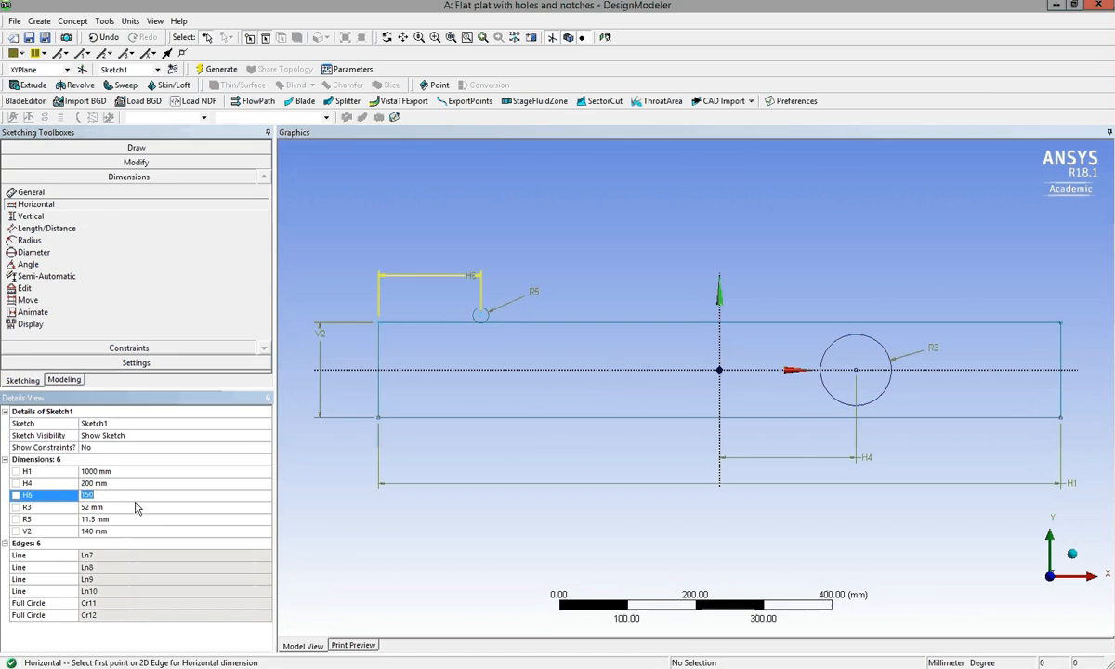
{"action": "type", "text": "200"}
{"action": "key", "text": "Return"}
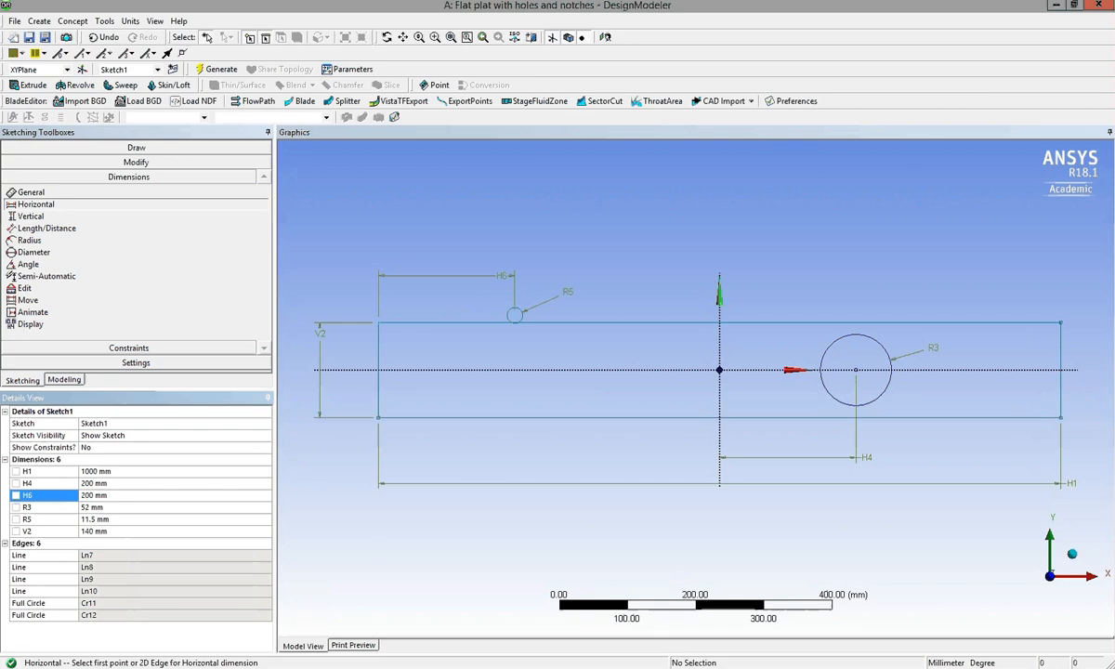
Dimension the vertical distance between the upper notch circle's centre and the plate's upper edge and set it to 5.5 mm.
{"action": "left_click", "coordinate": [85, 220]}
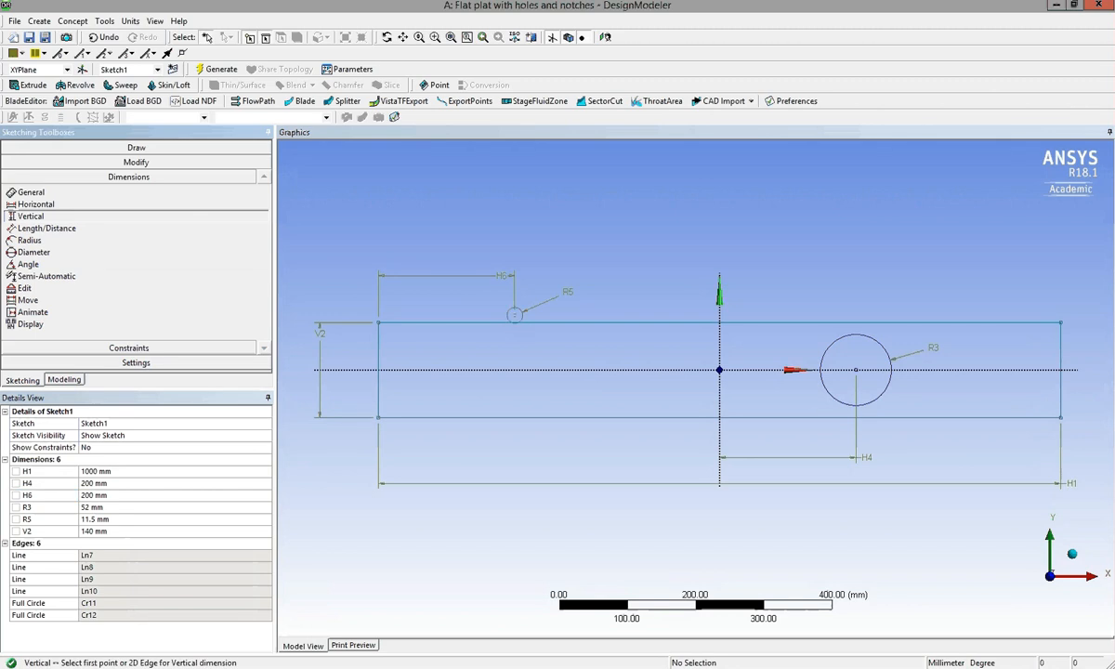
{"action": "left_click", "coordinate": [514, 315]}
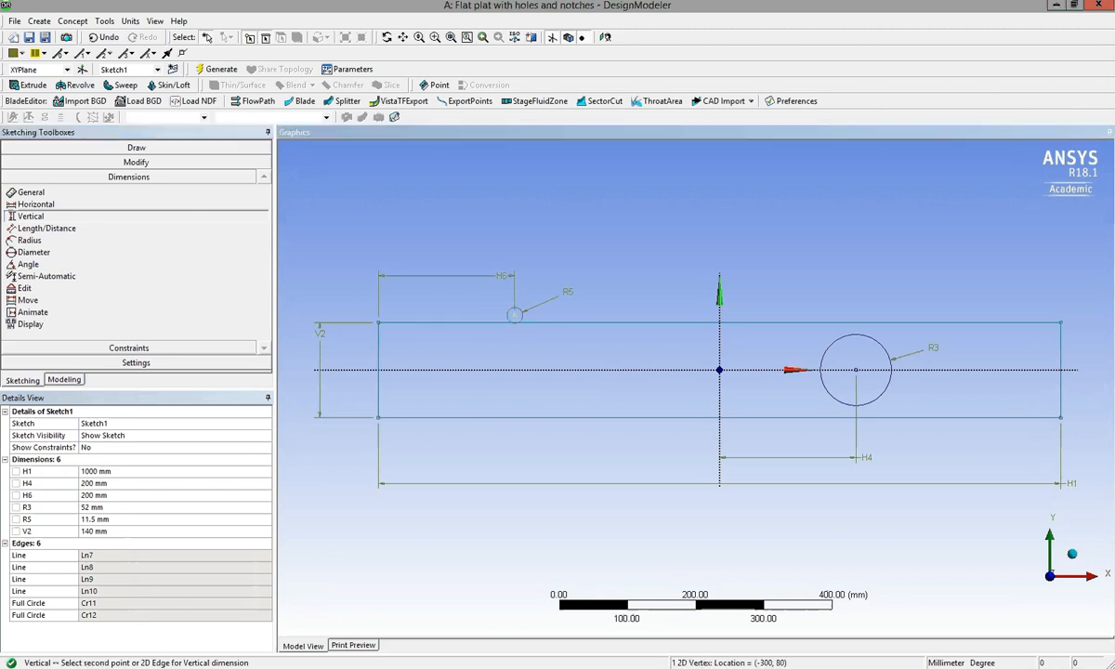
{"action": "left_click", "coordinate": [485, 323]}
{"action": "left_click", "coordinate": [465, 307]}
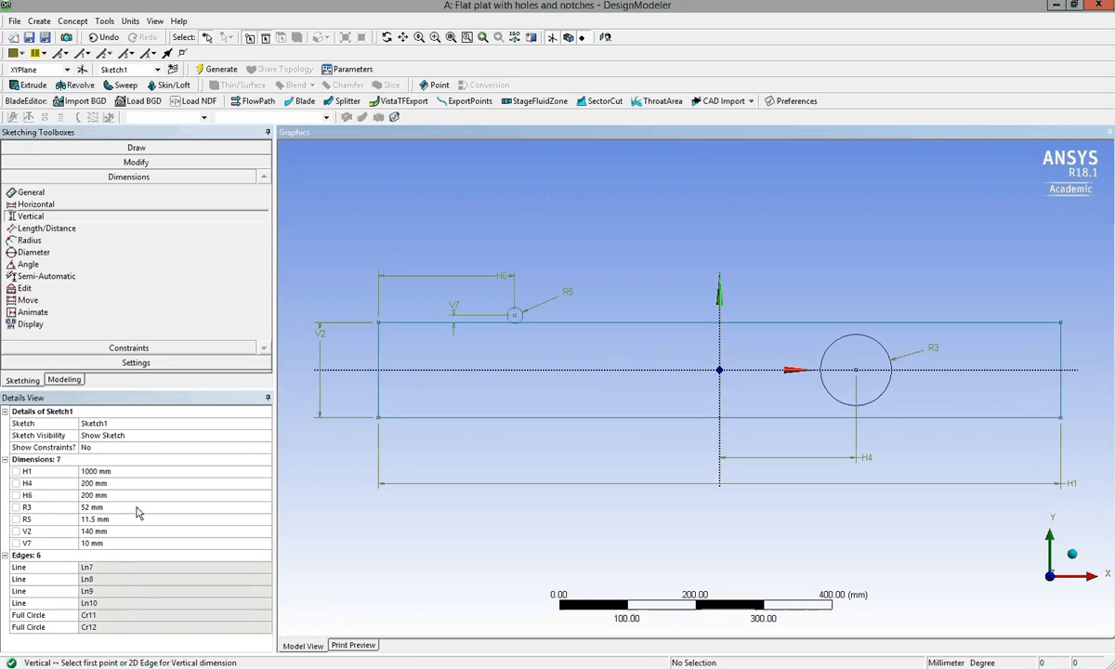
{"action": "left_click", "coordinate": [98, 543]}
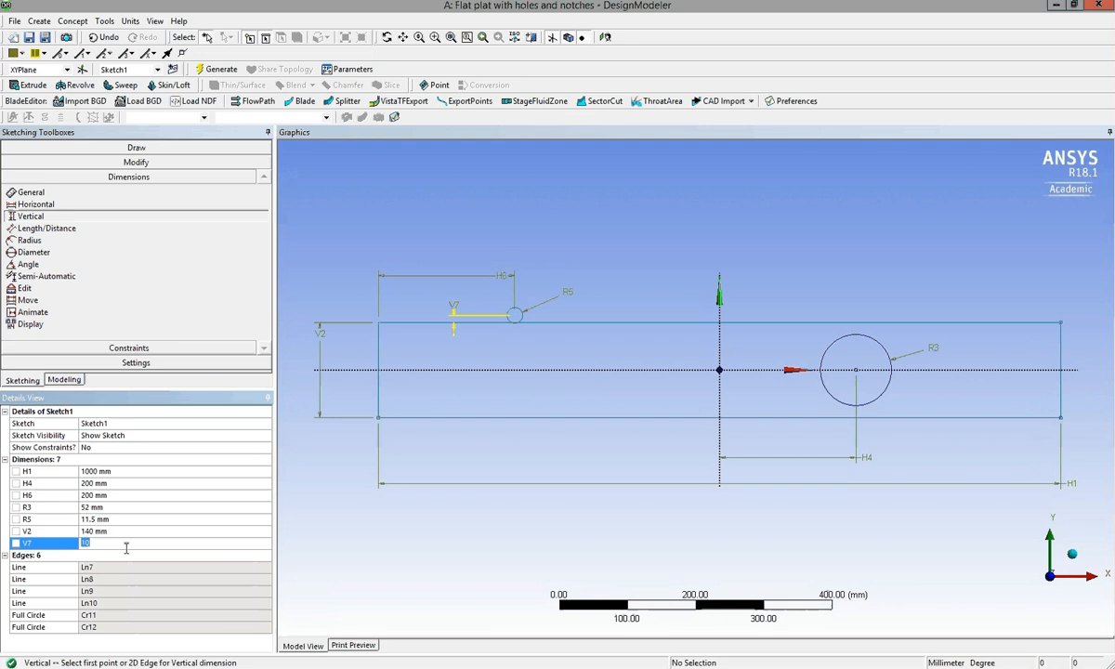
{"action": "type", "text": "5.5"}
{"action": "key", "text": "Return"}
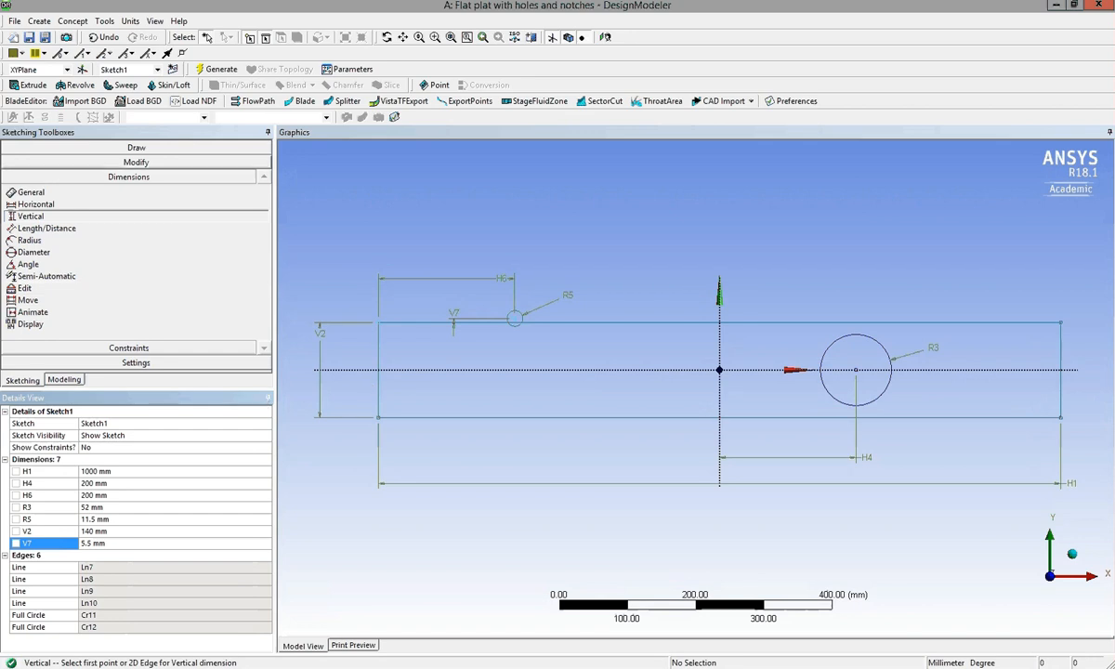
Sketch a circle about 22 mm in radius just below the plate's lower edge, centred at about (-300, -80) beneath the upper notch circle.
{"action": "left_click", "coordinate": [103, 148]}
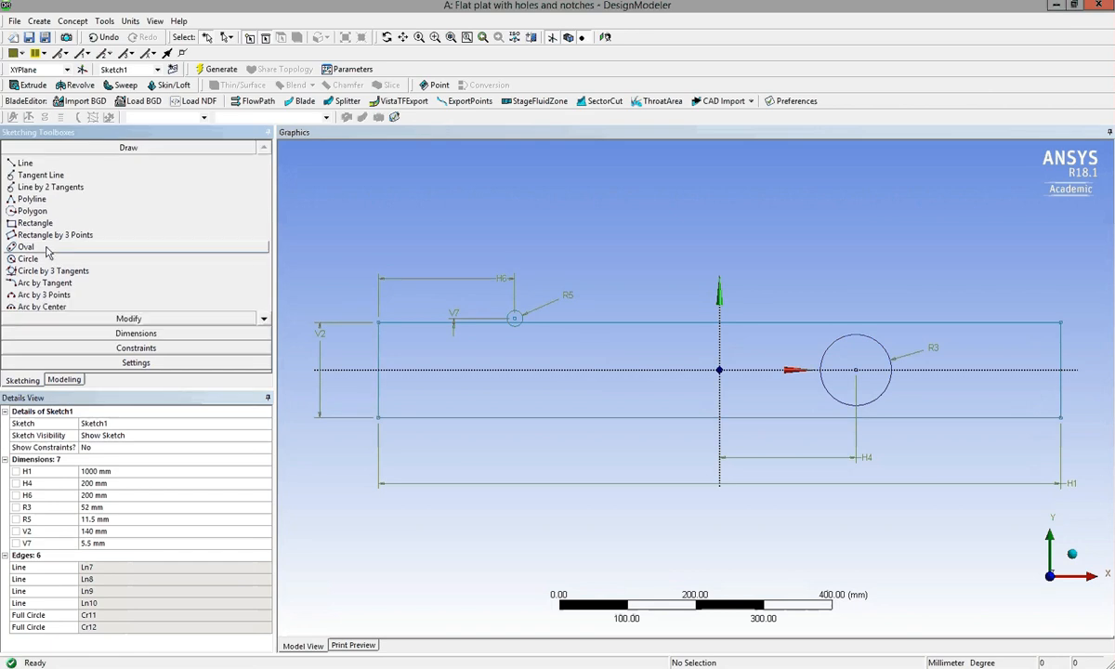
{"action": "left_click", "coordinate": [44, 258]}
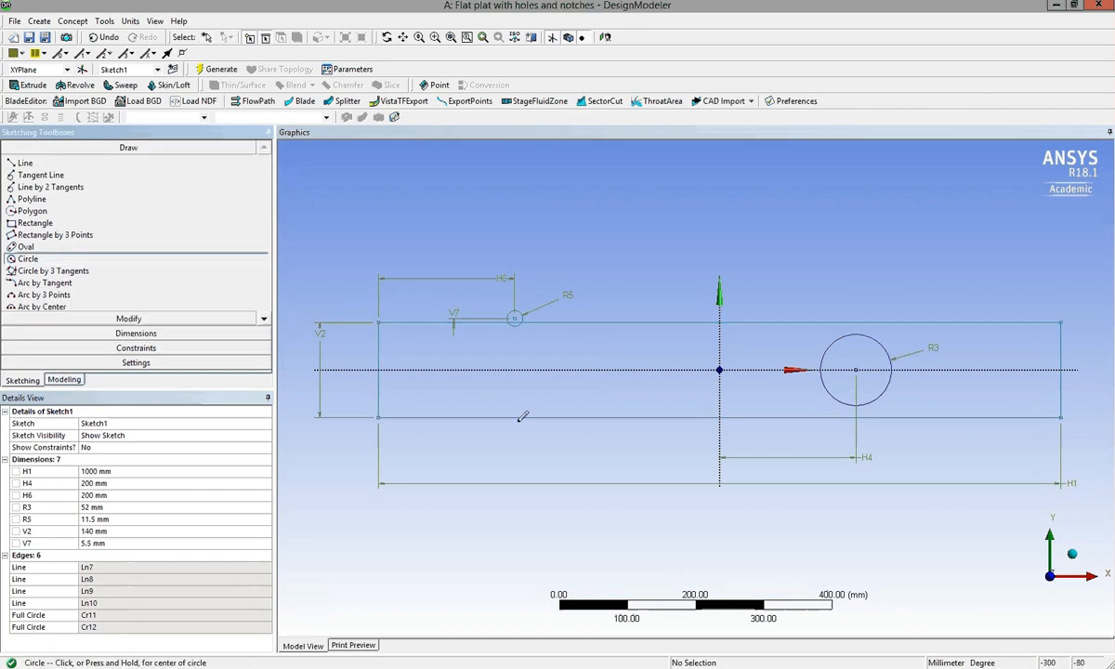
{"action": "left_click", "coordinate": [514, 425]}
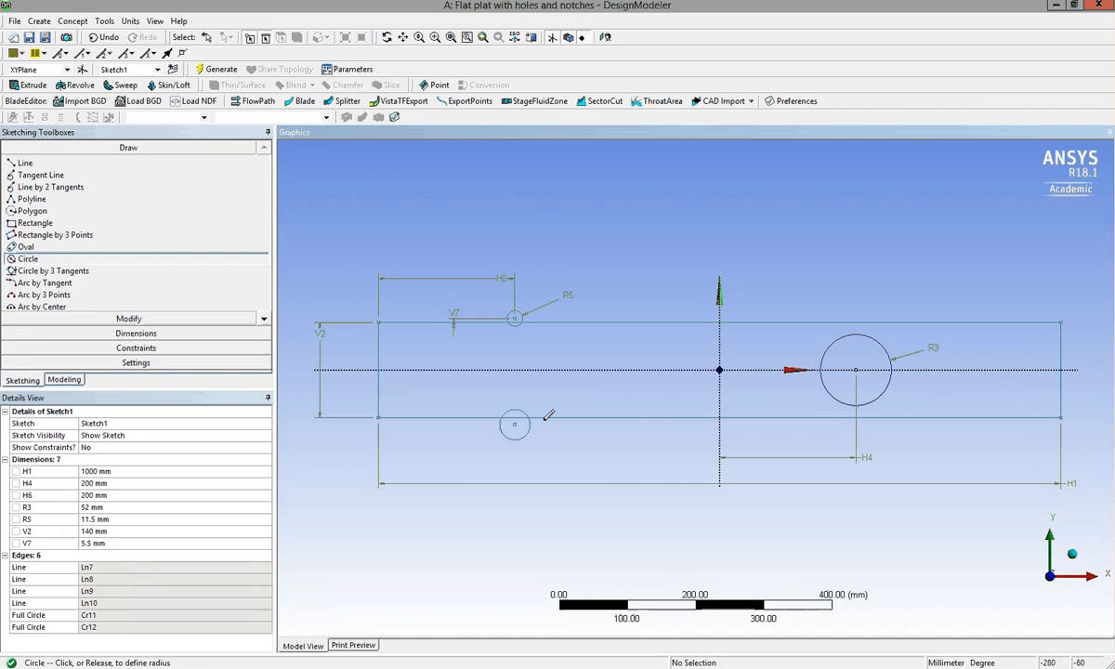
{"action": "left_click", "coordinate": [531, 419]}
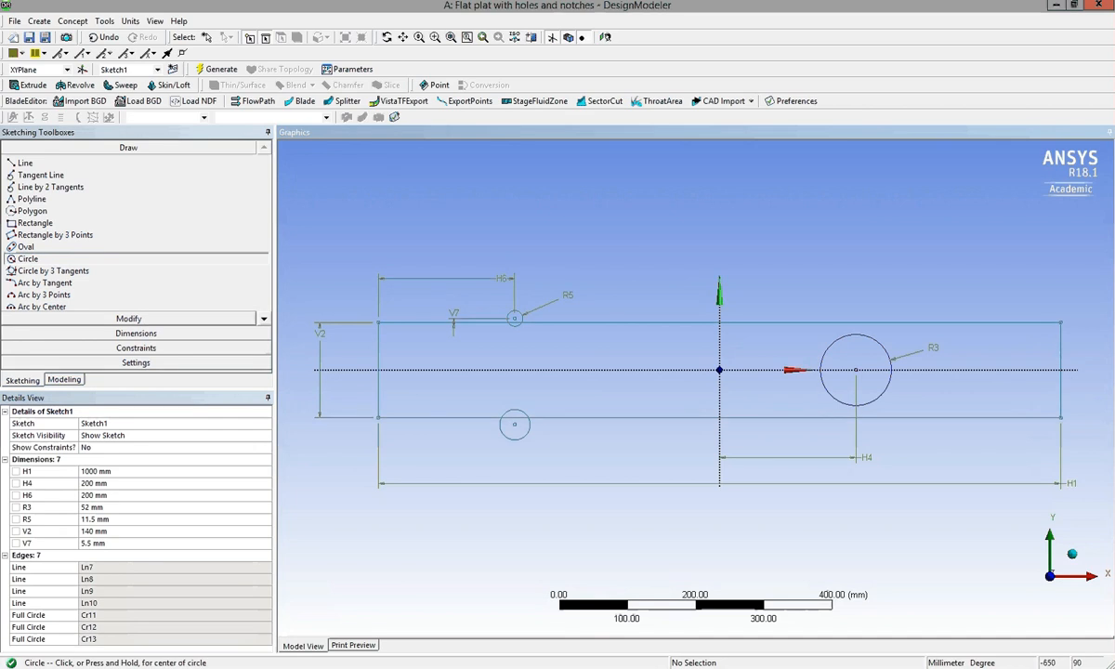
Add a radius dimension to the circle at the plate's lower edge and set it to 11.5 mm.
{"action": "left_click", "coordinate": [116, 332]}
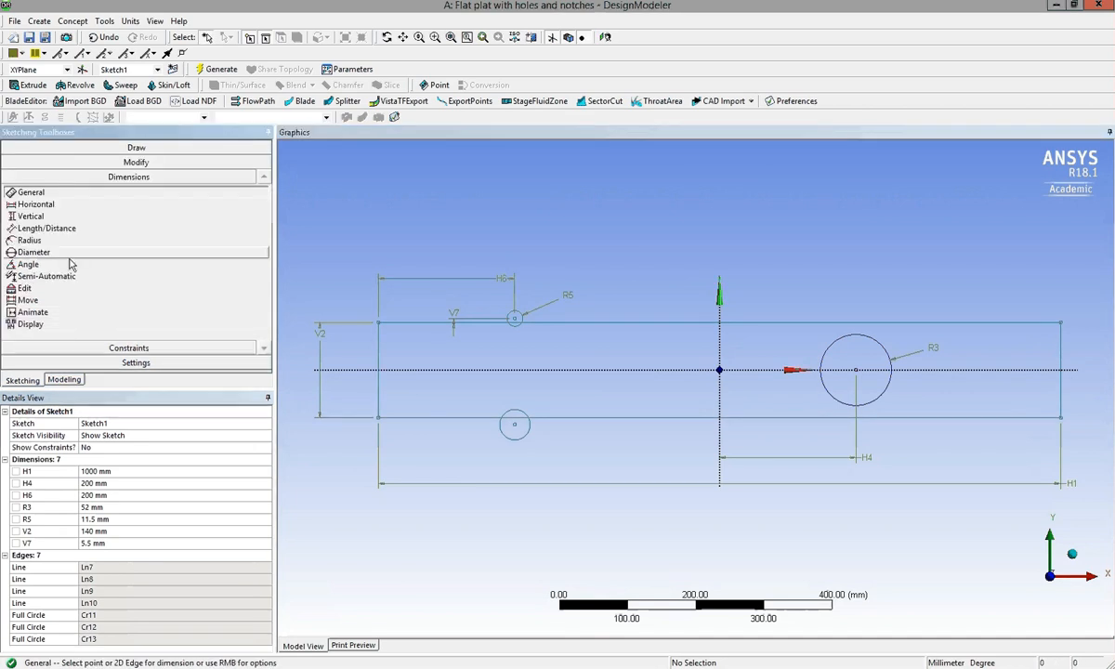
{"action": "left_click", "coordinate": [38, 240]}
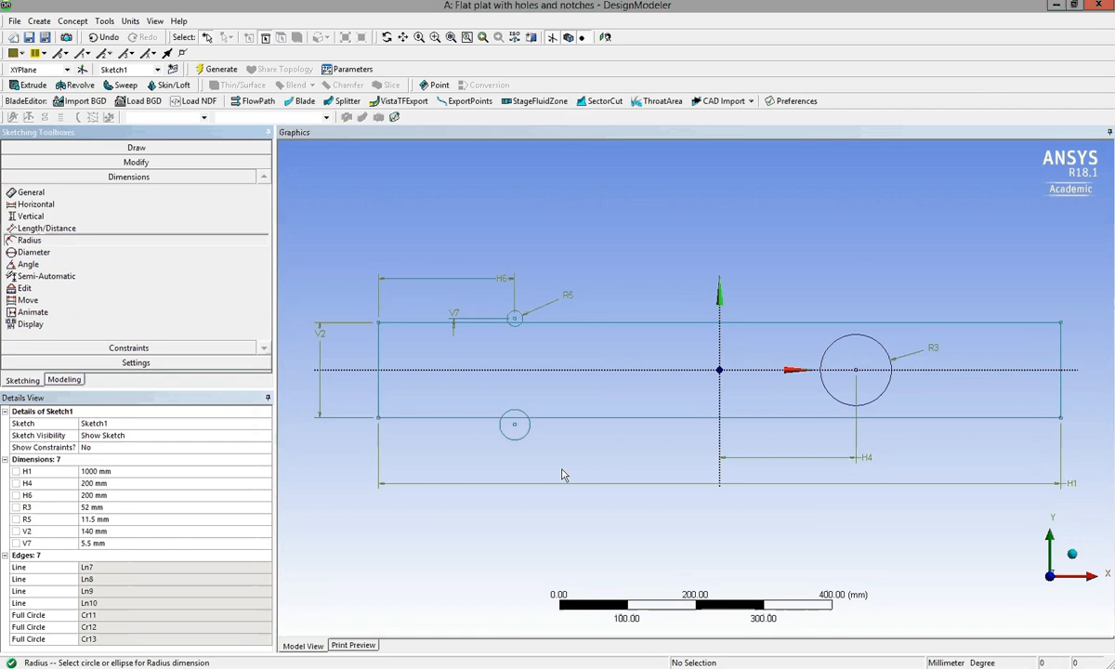
{"action": "left_click", "coordinate": [538, 448]}
{"action": "left_click", "coordinate": [550, 448]}
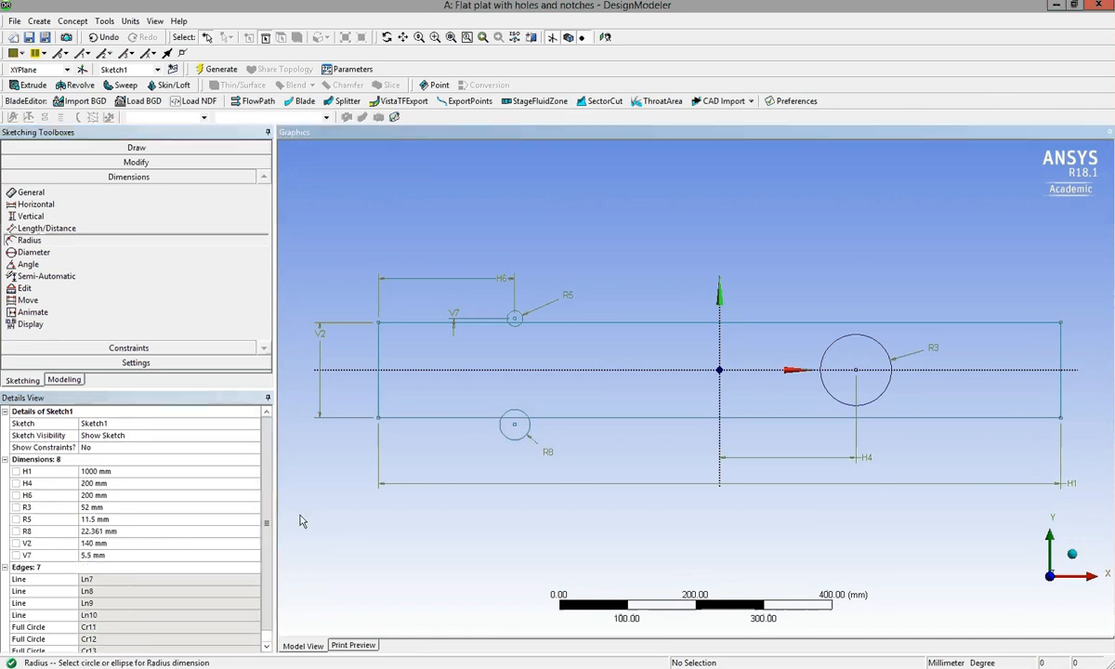
{"action": "left_click", "coordinate": [109, 530]}
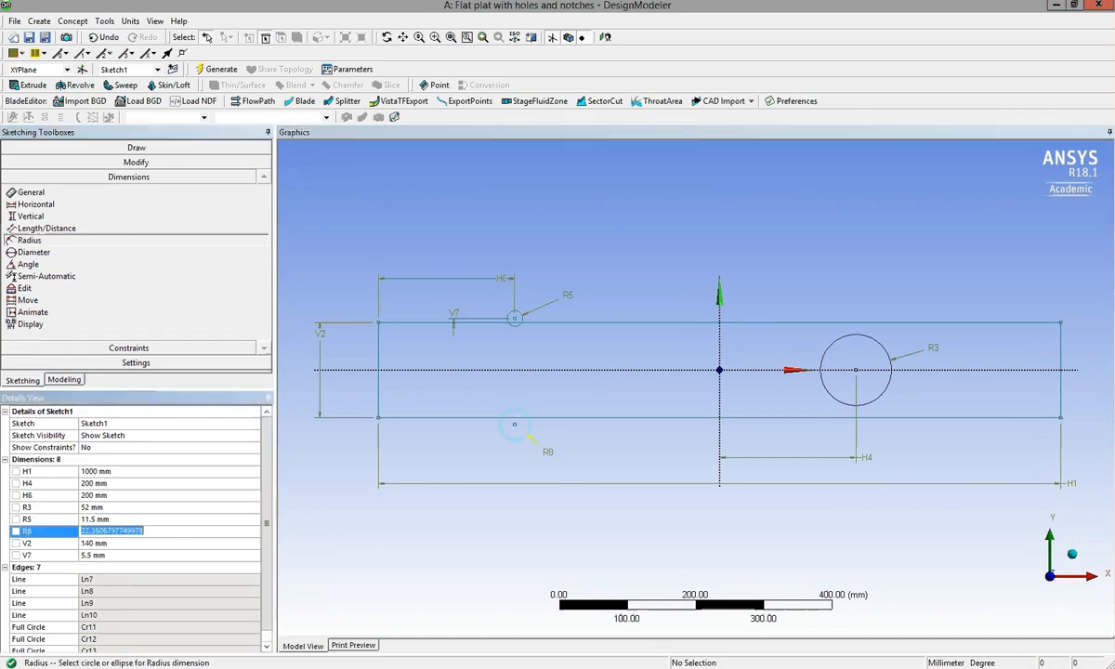
{"action": "type", "text": "11.5"}
{"action": "key", "text": "Return"}
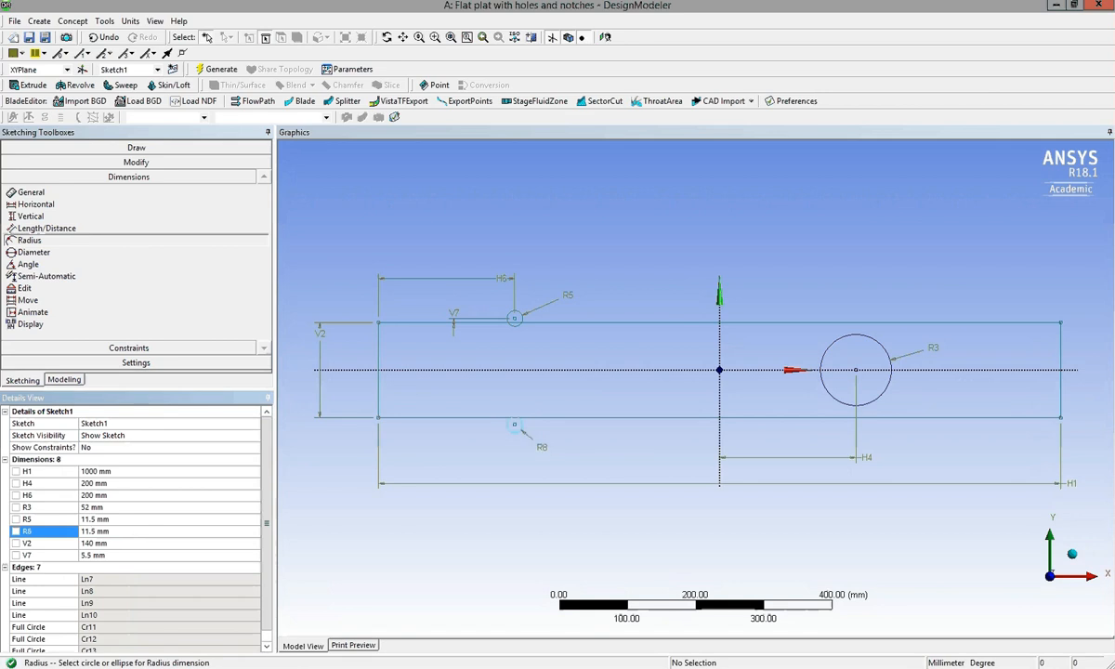
Dimension the horizontal distance from the plate's left edge to the lower notch circle's centre.
{"action": "left_click", "coordinate": [35, 205]}
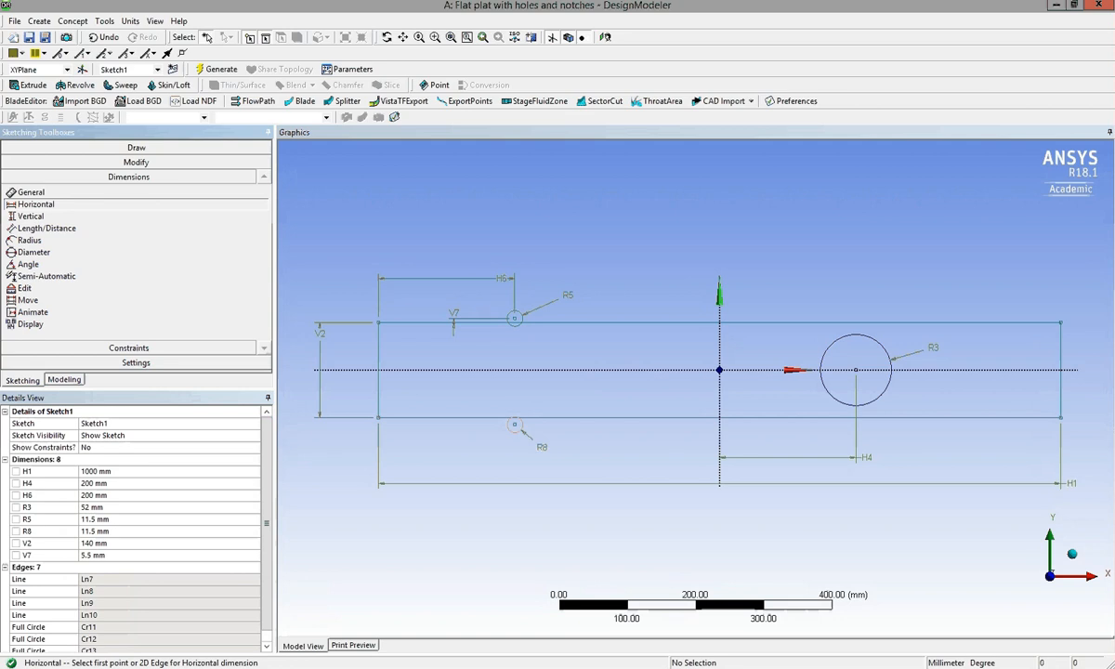
{"action": "left_click", "coordinate": [515, 425]}
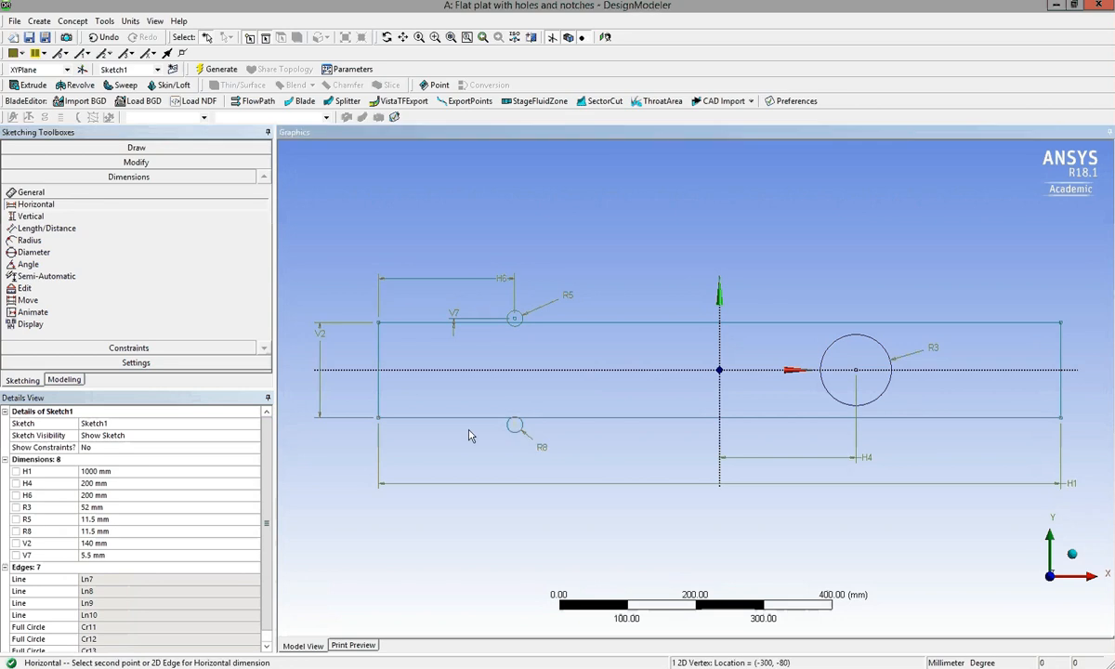
{"action": "left_click", "coordinate": [380, 417]}
{"action": "left_click", "coordinate": [397, 463]}
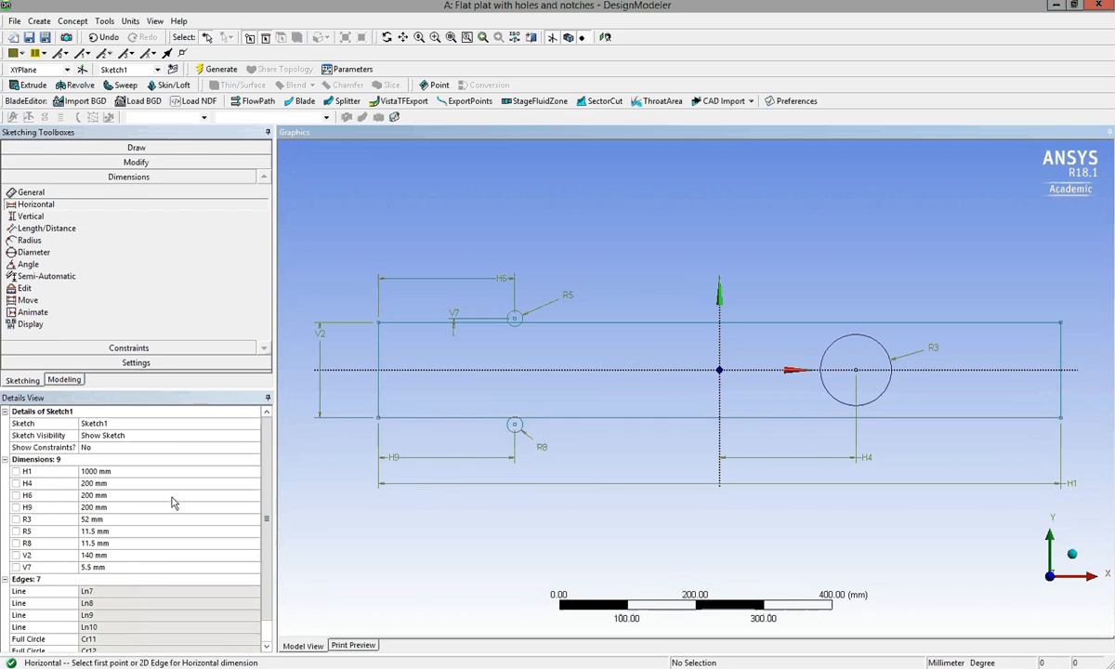
Dimension the vertical distance between the lower notch circle's centre and the plate's lower edge and set it to 5.5 mm.
{"action": "left_click", "coordinate": [30, 216]}
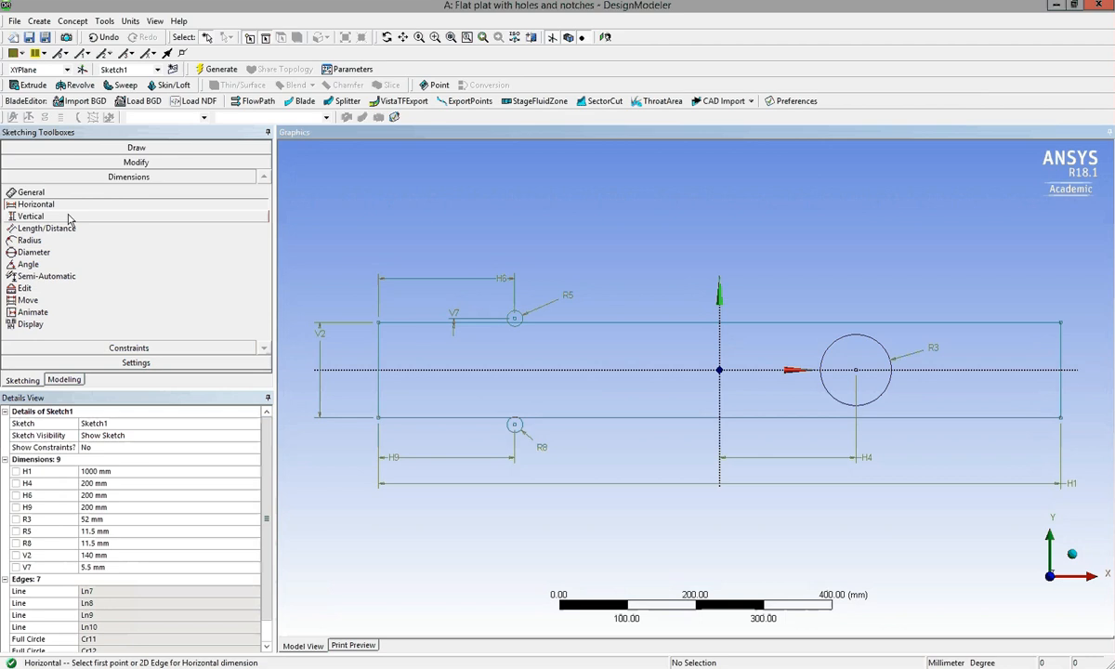
{"action": "left_click", "coordinate": [532, 423]}
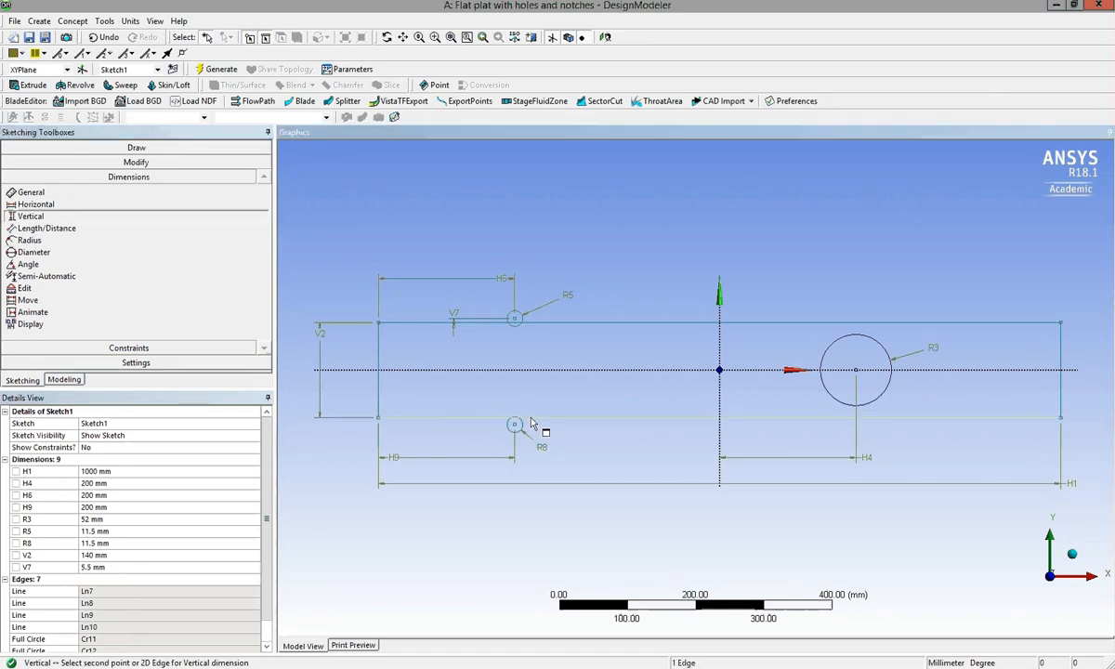
{"action": "left_click", "coordinate": [549, 418]}
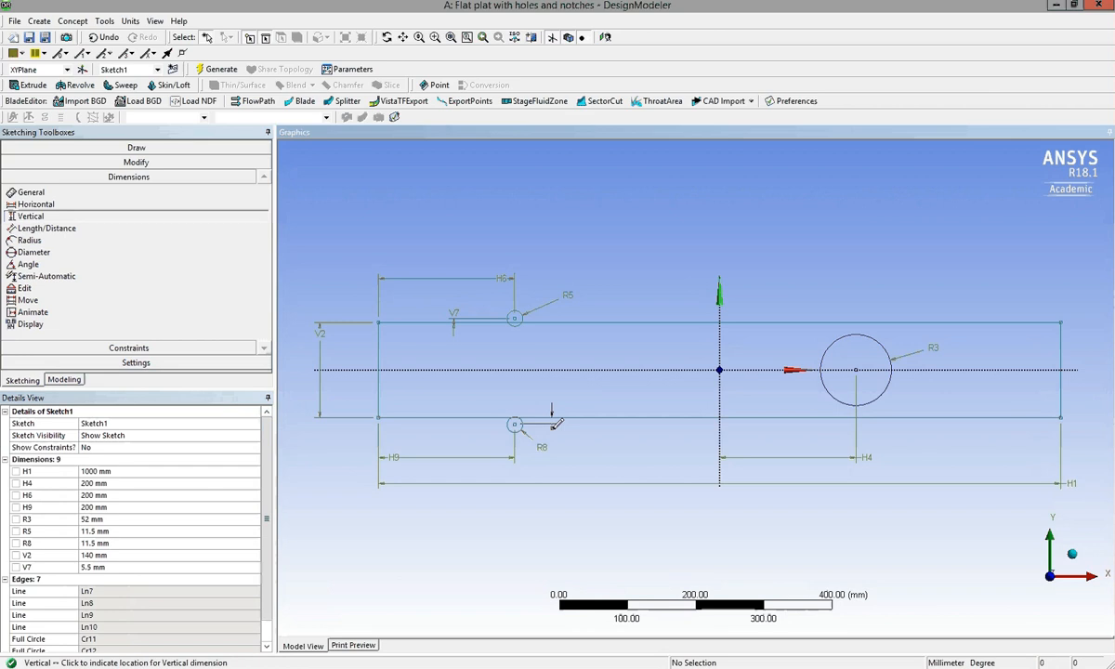
{"action": "left_click", "coordinate": [568, 428]}
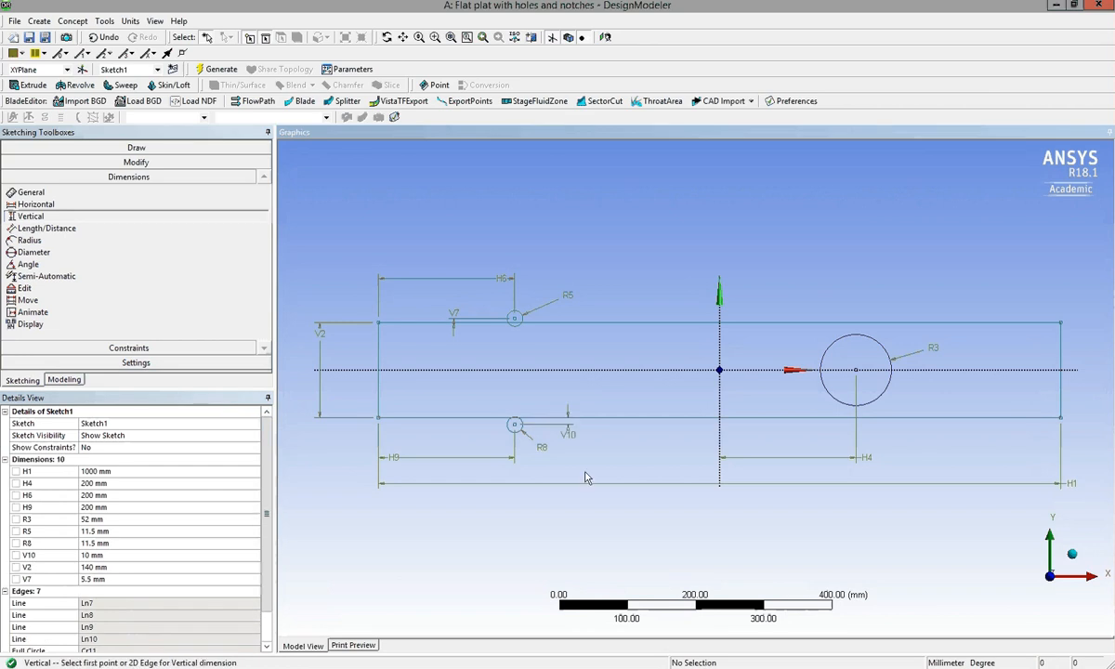
{"action": "left_click", "coordinate": [132, 556]}
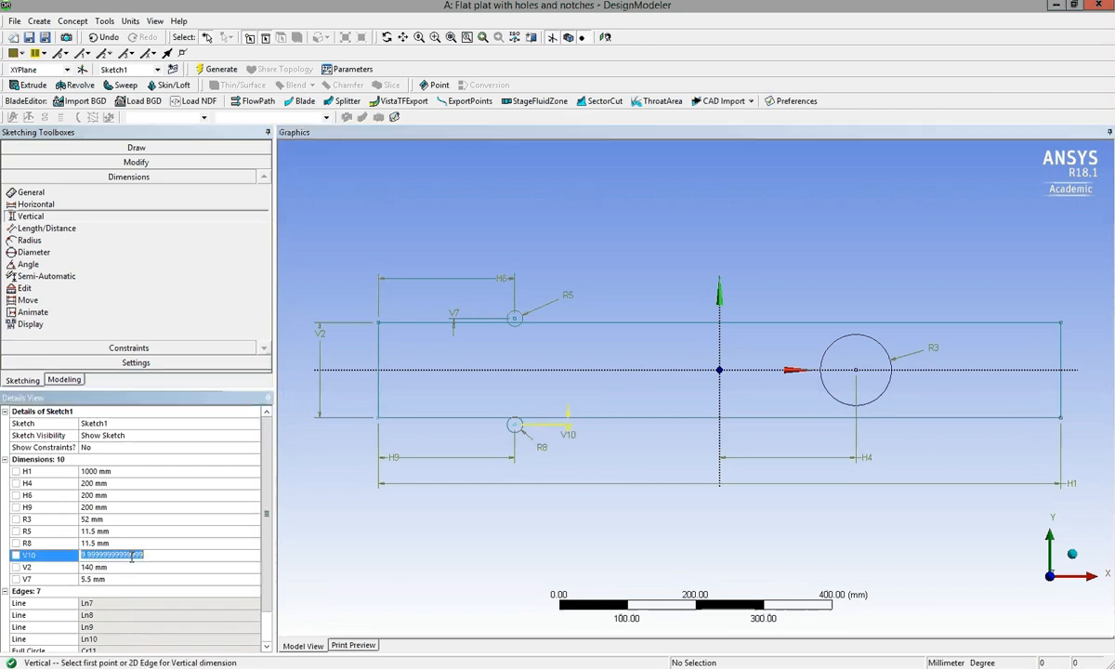
{"action": "type", "text": "5.5"}
{"action": "key", "text": "Return"}
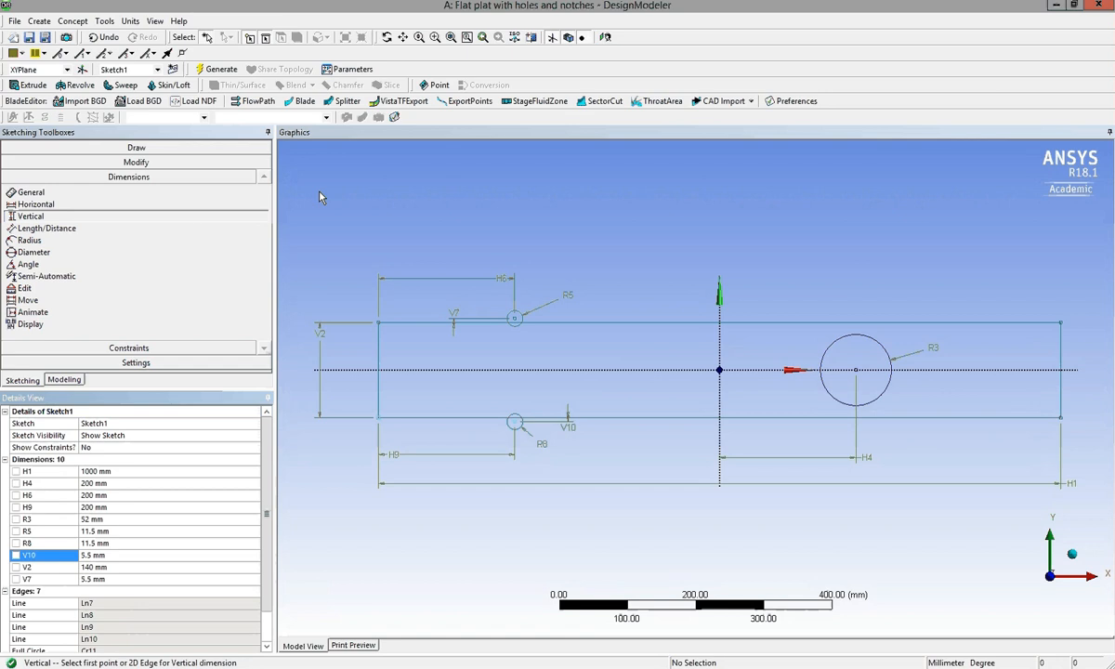
Trim the upper notch circle's arc outside the plate and the upper edge segment crossing the circle.
{"action": "left_click", "coordinate": [437, 39]}
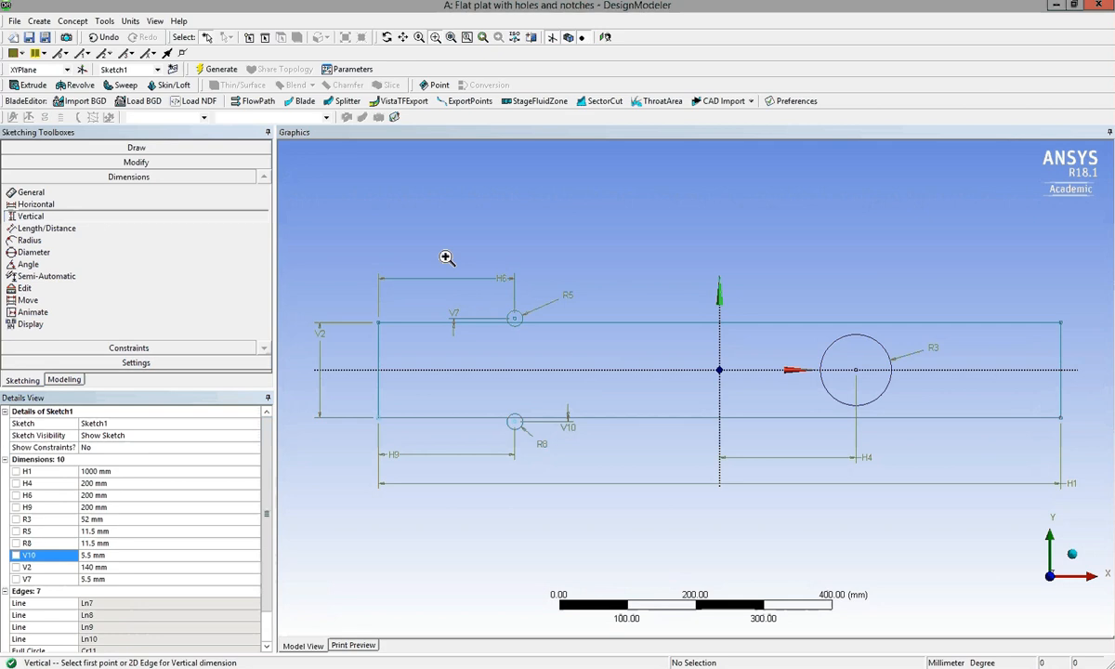
{"action": "left_click_drag", "start_coordinate": [446, 258], "coordinate": [577, 464]}
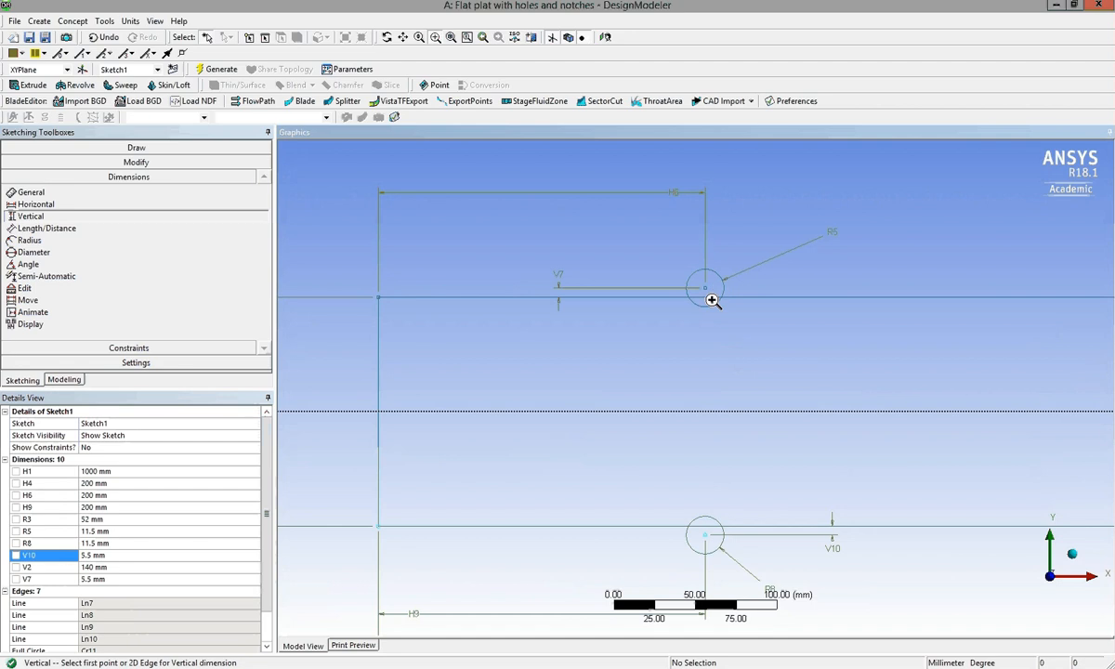
{"action": "left_click", "coordinate": [107, 164]}
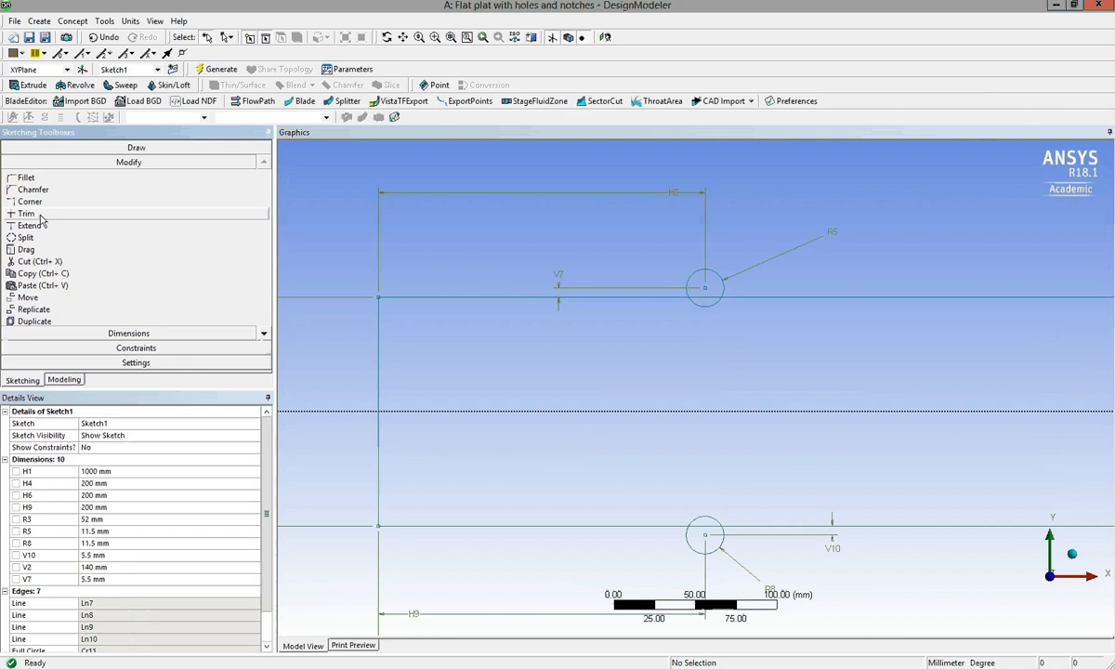
{"action": "left_click", "coordinate": [40, 216]}
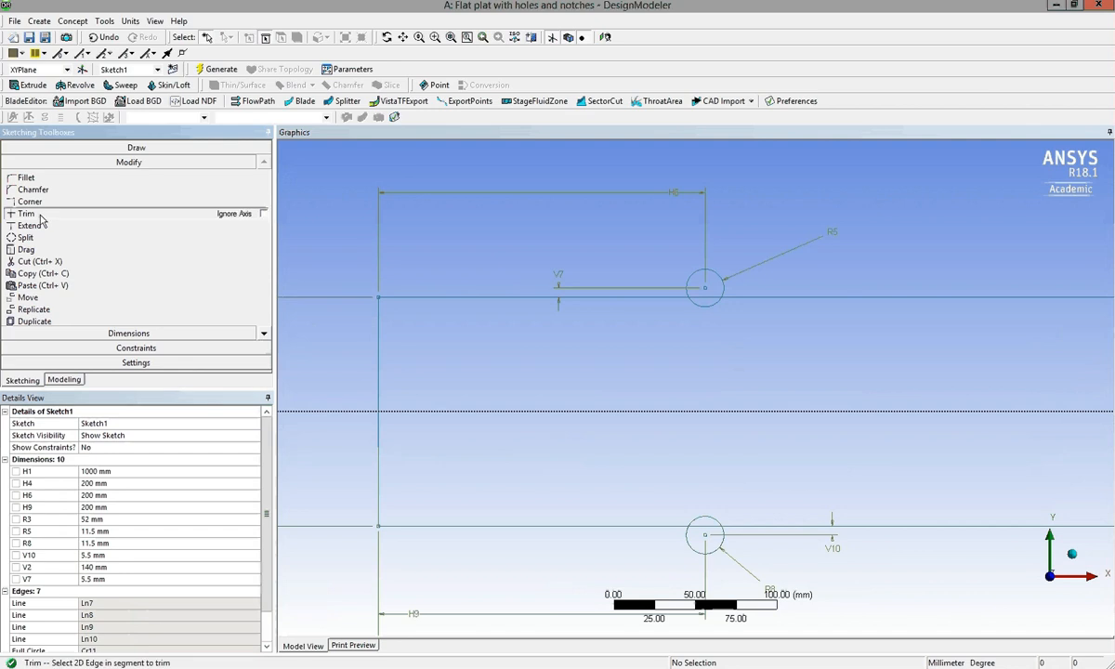
{"action": "left_click", "coordinate": [717, 271]}
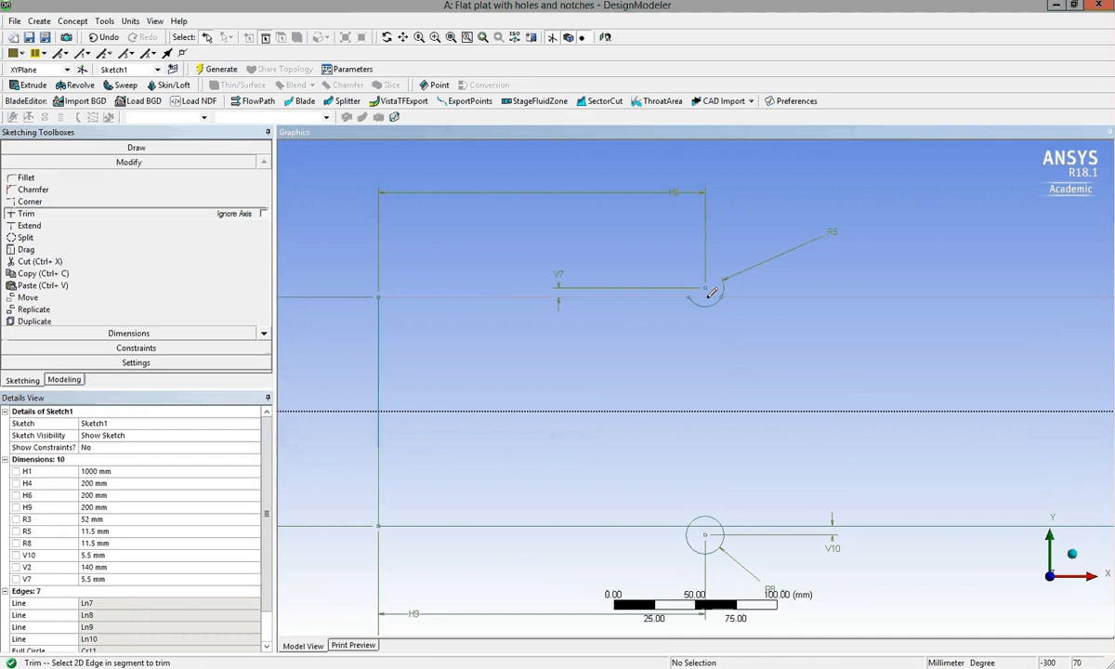
{"action": "left_click", "coordinate": [711, 294]}
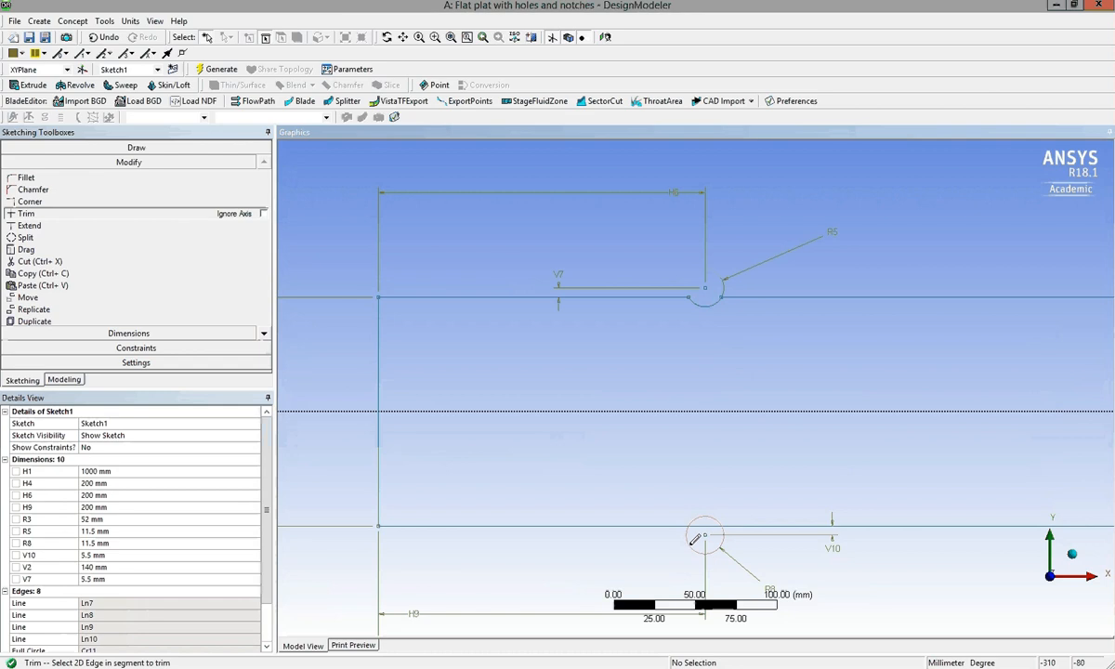
Trim the lower notch circle's arc outside the plate and the lower edge segment crossing the circle.
{"action": "left_click", "coordinate": [694, 542]}
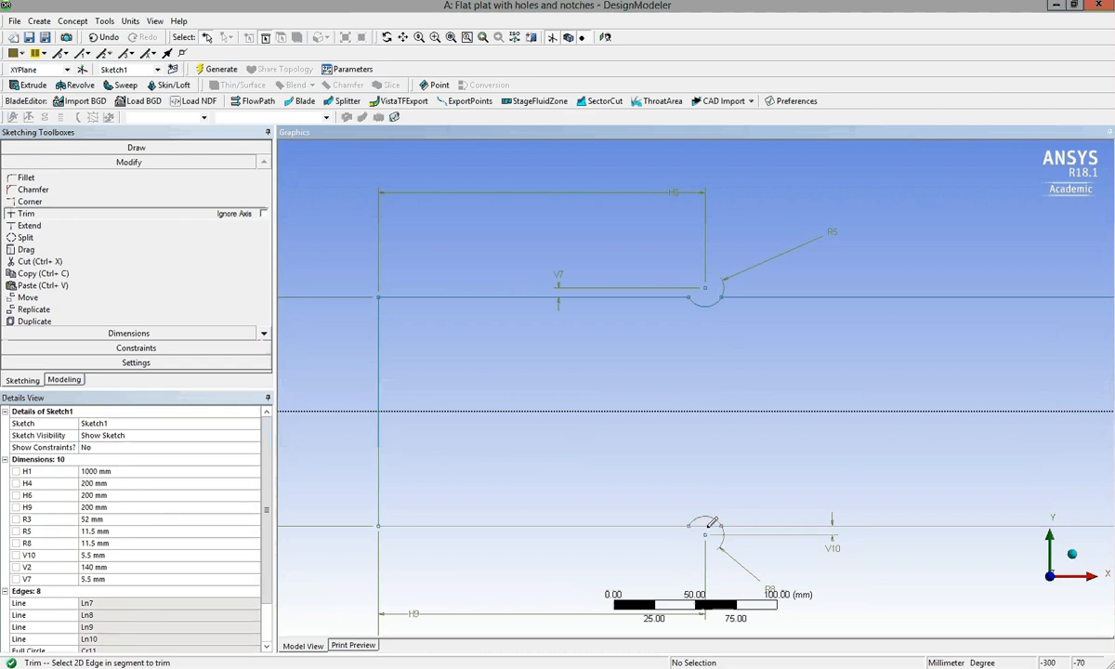
{"action": "left_click", "coordinate": [711, 524]}
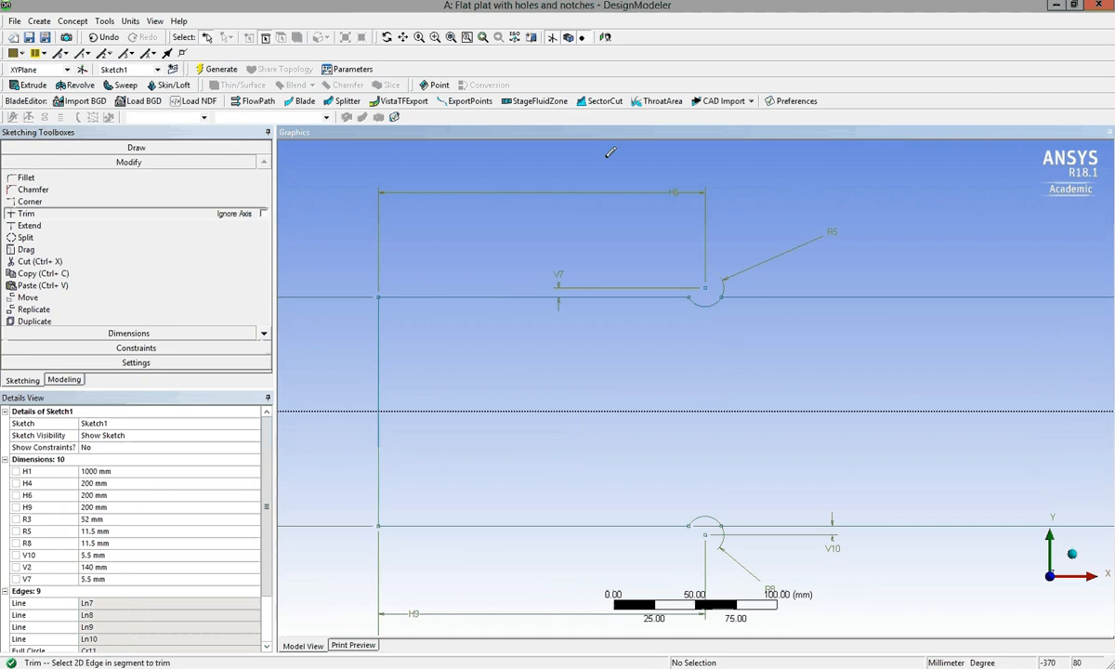
{"action": "left_click", "coordinate": [451, 37]}
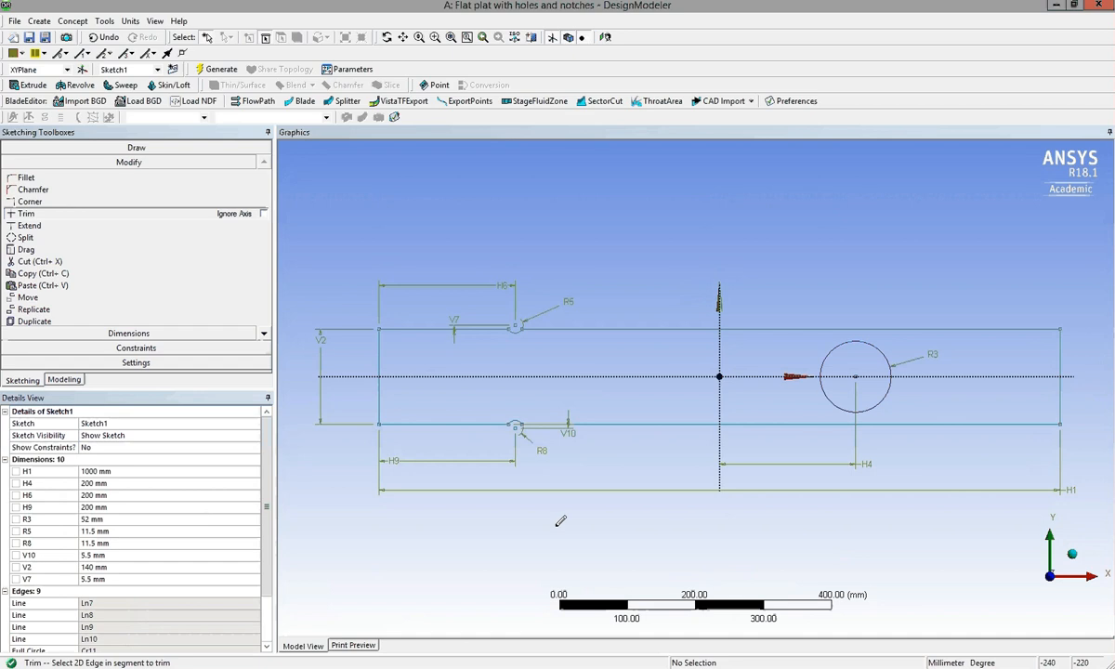
Switch from sketching to the model tree and select Sketch1 under XYPlane.
{"action": "left_click", "coordinate": [49, 379]}
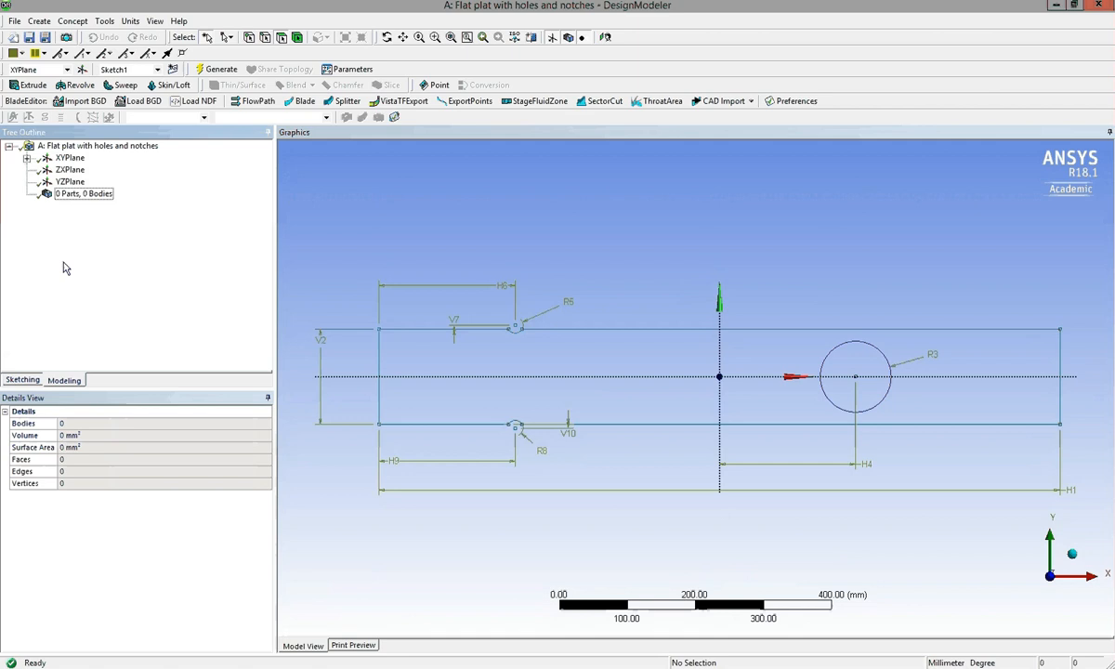
{"action": "left_click", "coordinate": [27, 159]}
{"action": "left_click", "coordinate": [84, 170]}
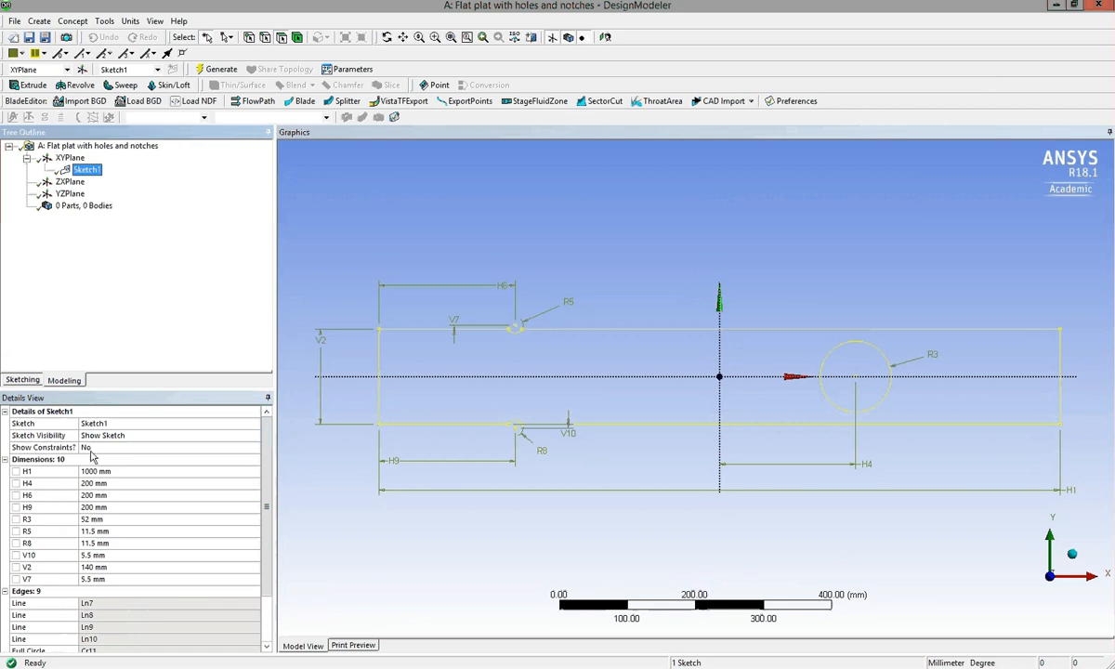
{"action": "left_click", "coordinate": [65, 158]}
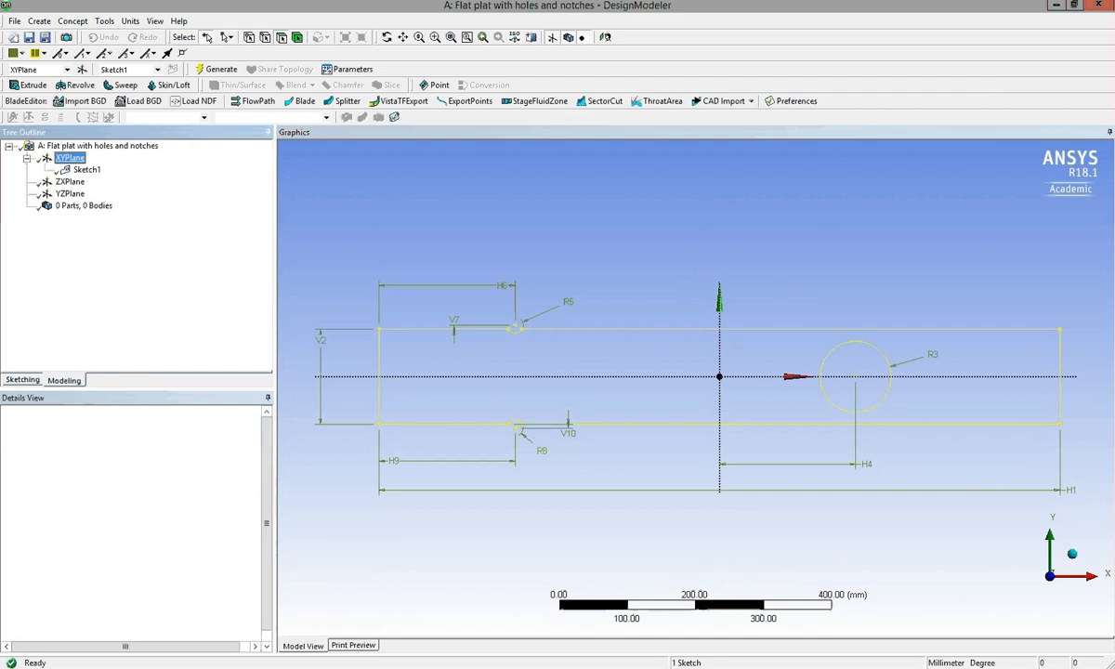
{"action": "right_click", "coordinate": [65, 158]}
{"action": "left_click", "coordinate": [81, 176]}
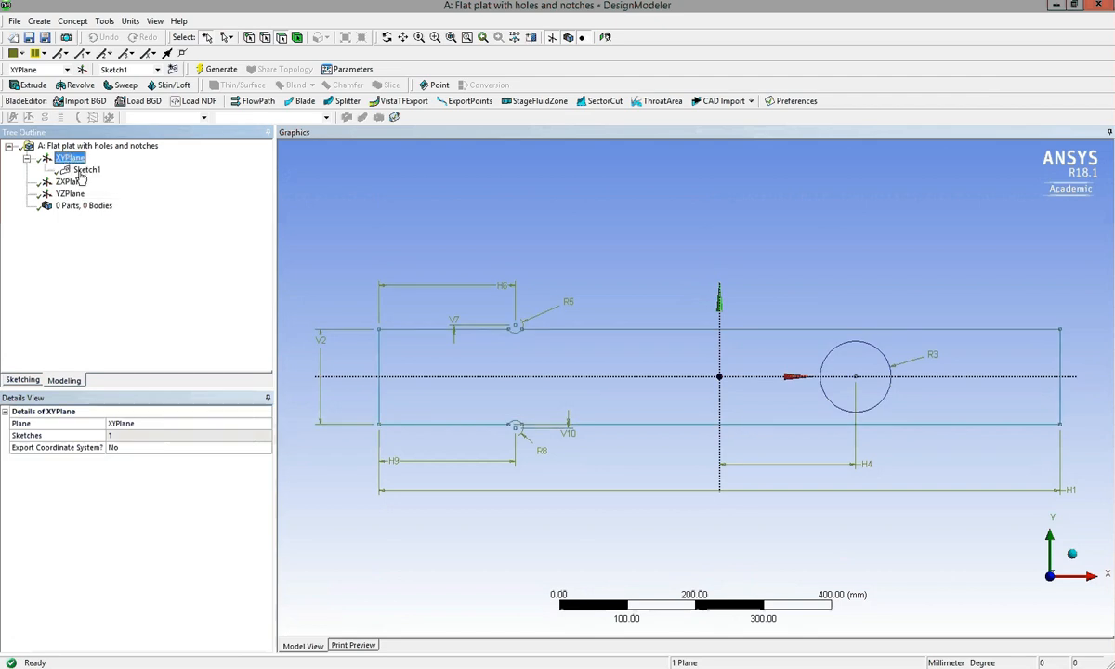
{"action": "right_click", "coordinate": [82, 172]}
{"action": "left_click", "coordinate": [144, 317]}
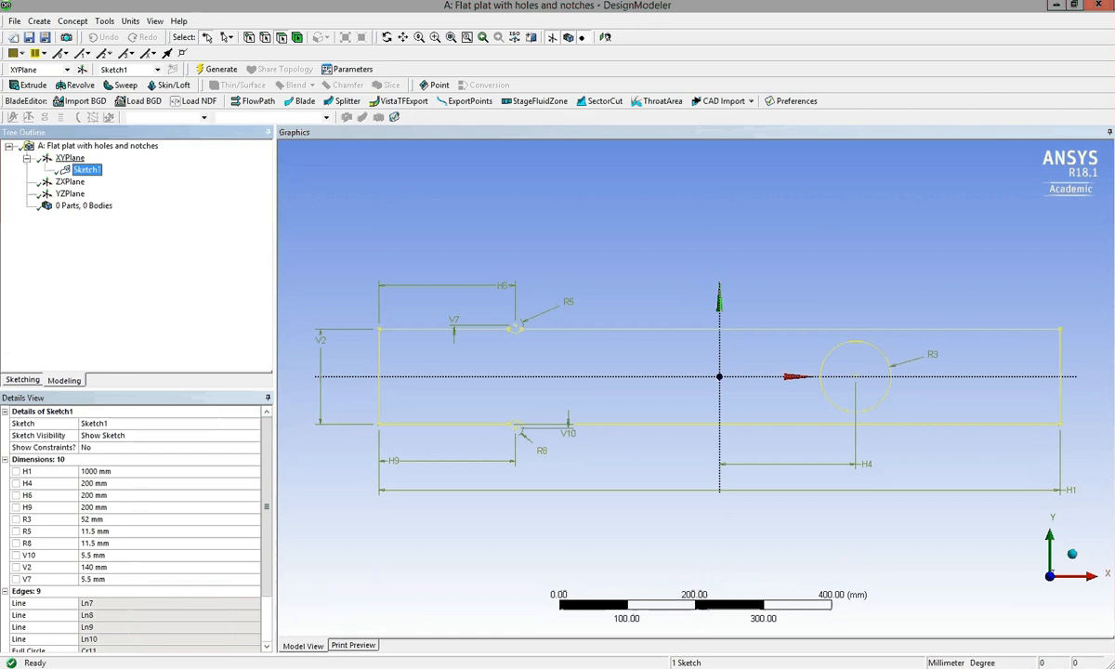
{"action": "left_click", "coordinate": [84, 146]}
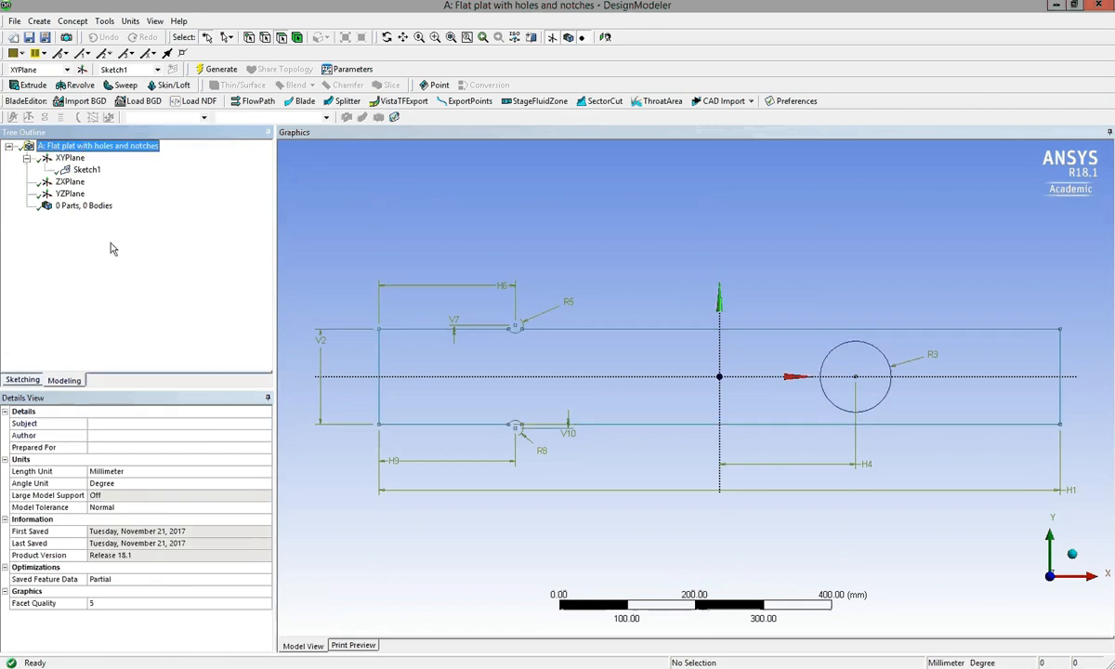
Set up an Extrude feature with Sketch1 as its geometry and a fixed depth of 30 mm.
{"action": "left_click", "coordinate": [34, 84]}
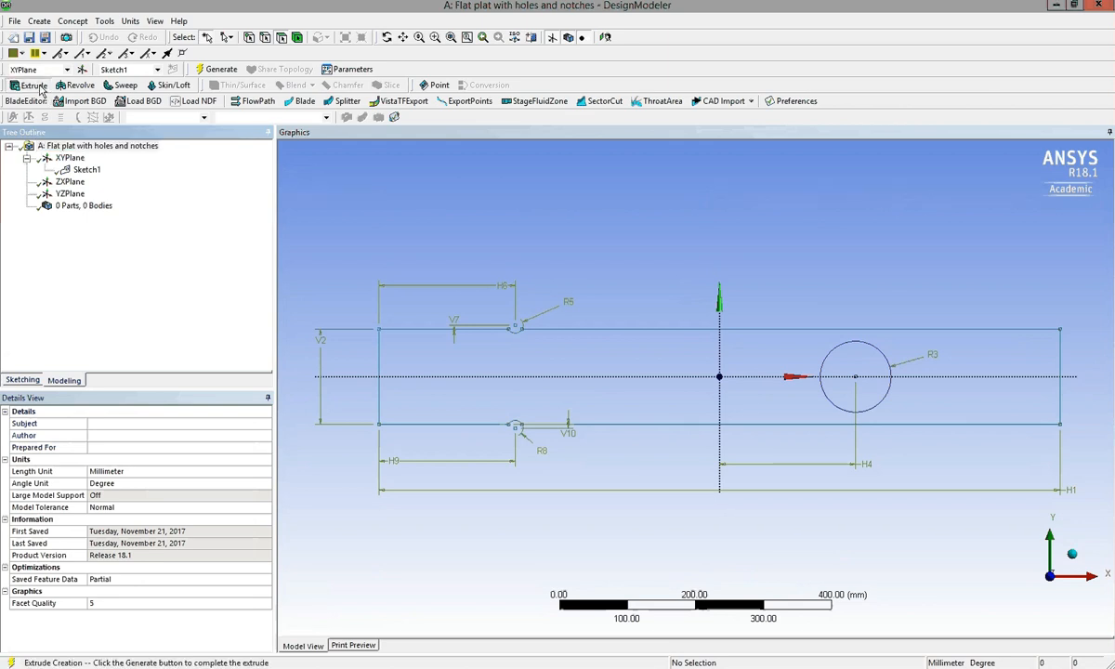
{"action": "left_click", "coordinate": [91, 254]}
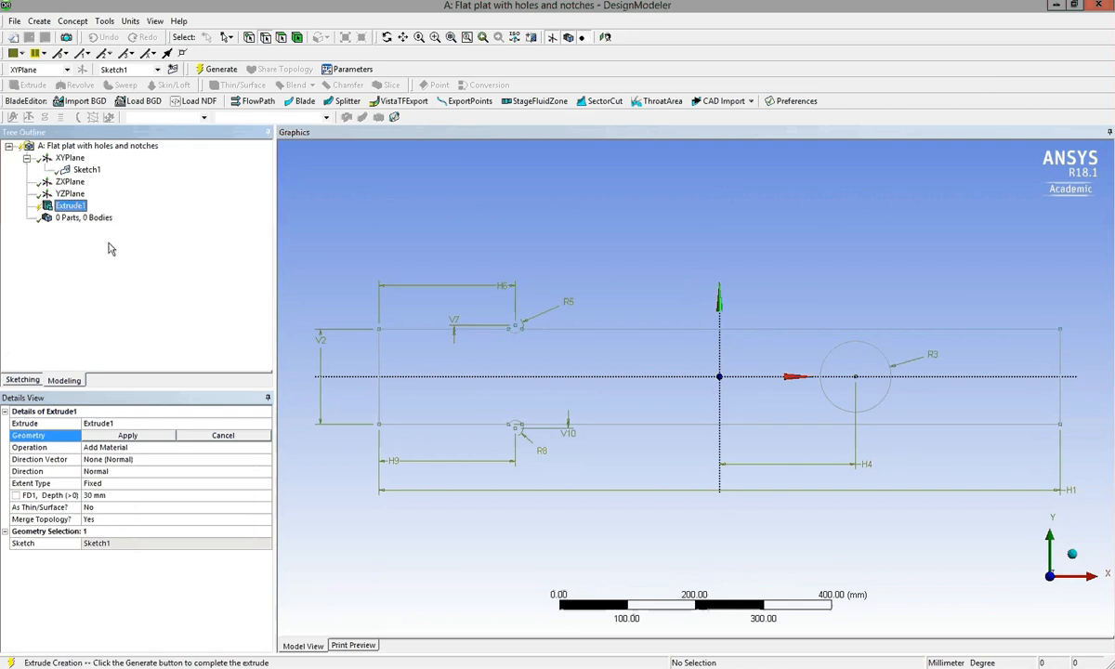
{"action": "left_click", "coordinate": [82, 172]}
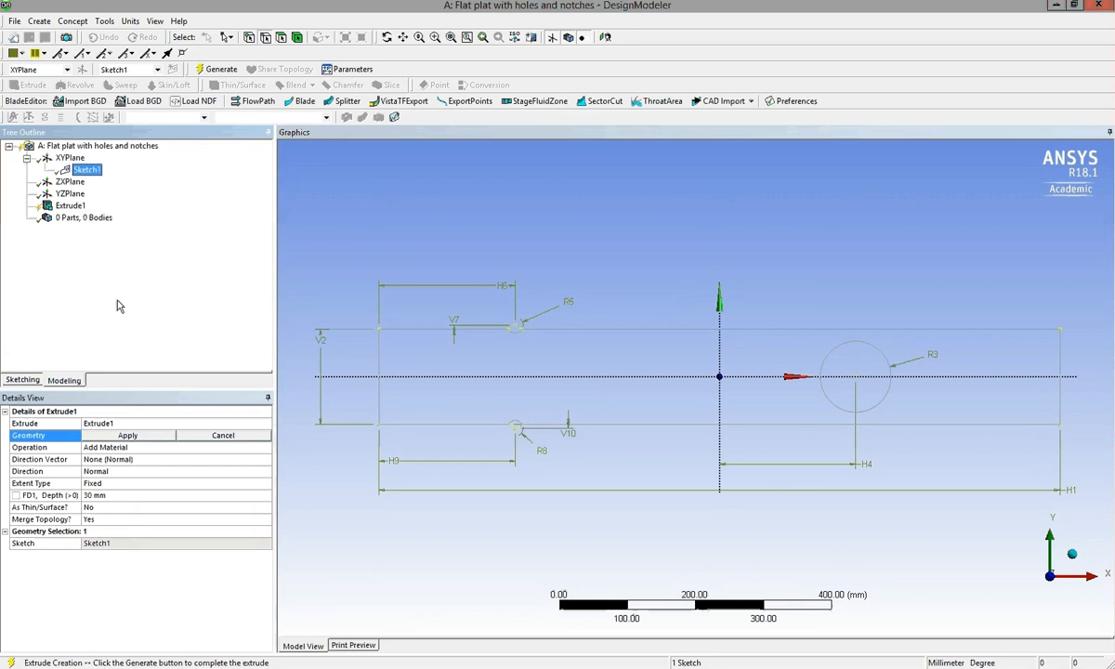
{"action": "left_click", "coordinate": [130, 436]}
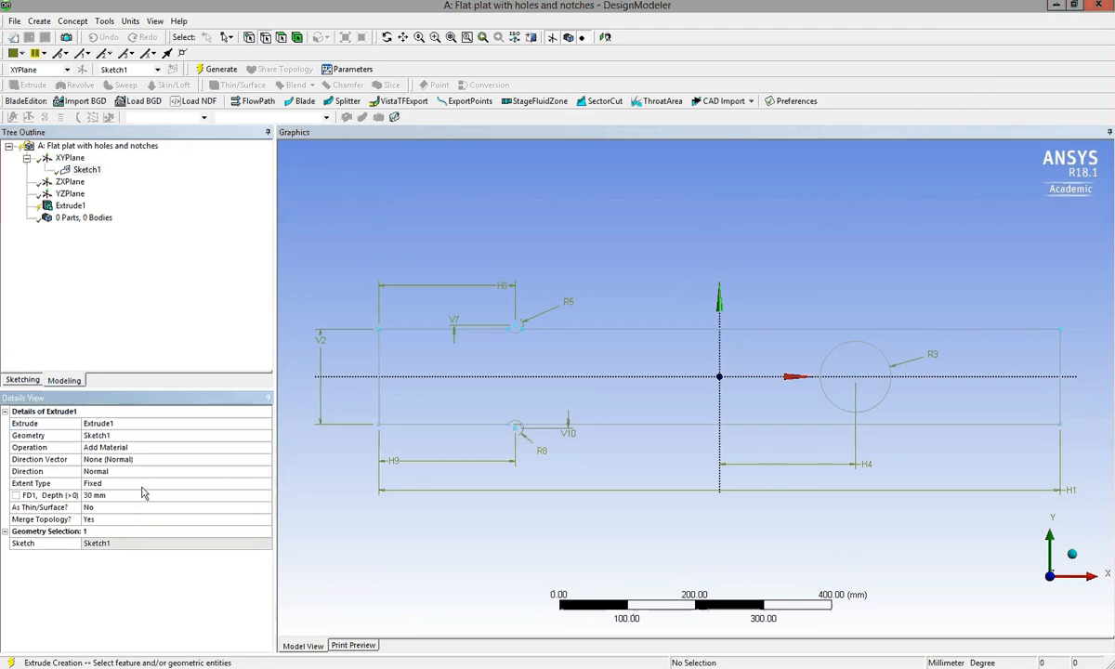
{"action": "left_click", "coordinate": [115, 496]}
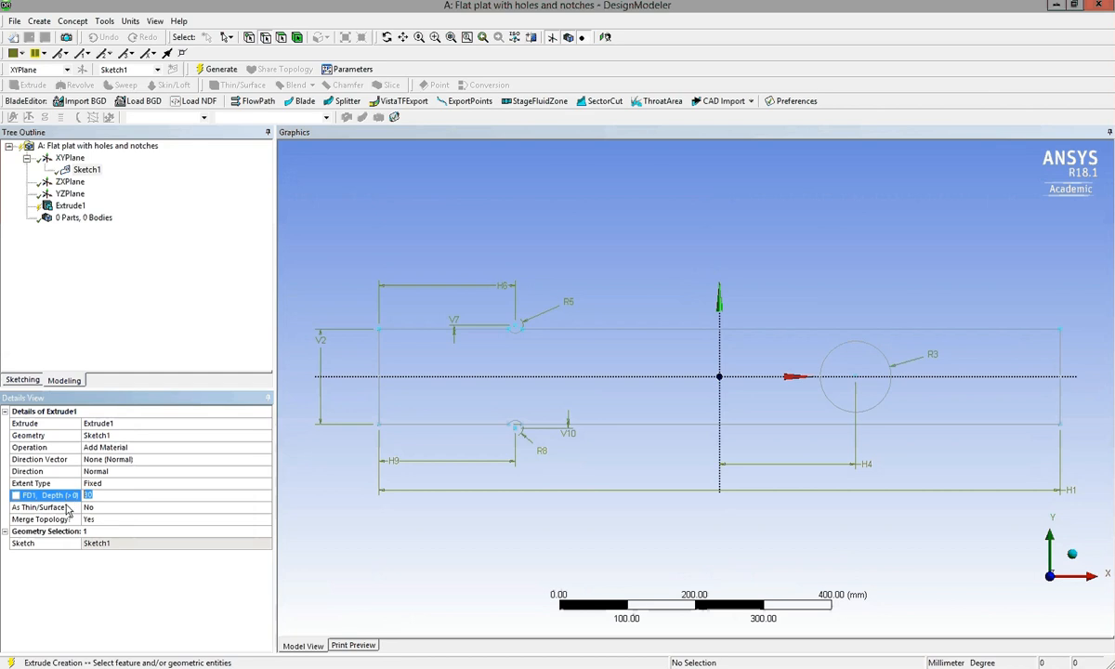
{"action": "left_click", "coordinate": [100, 497]}
{"action": "key", "text": "Return"}
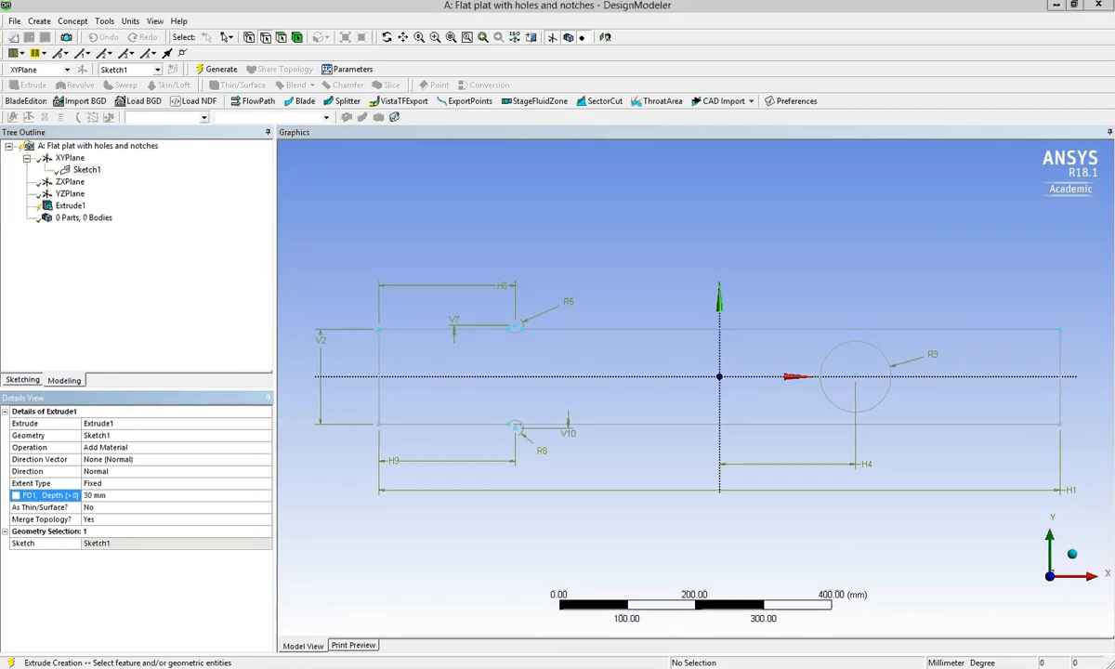
Set the Extrude feature's depth to 40 mm and generate the solid plate.
{"action": "left_click", "coordinate": [113, 500]}
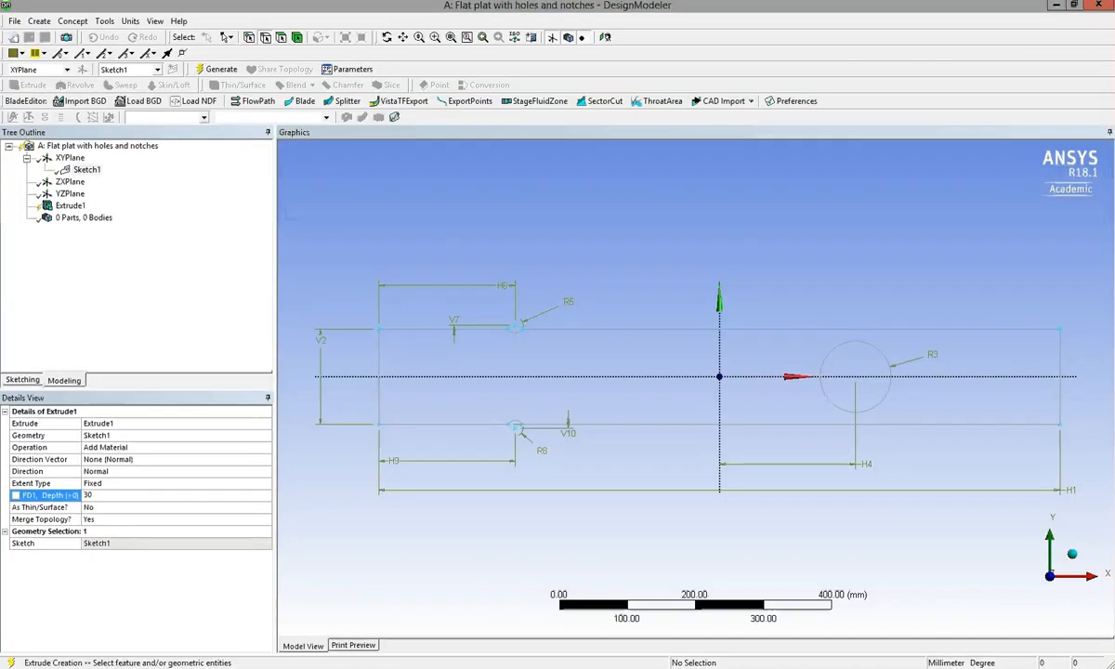
{"action": "left_click", "coordinate": [122, 493]}
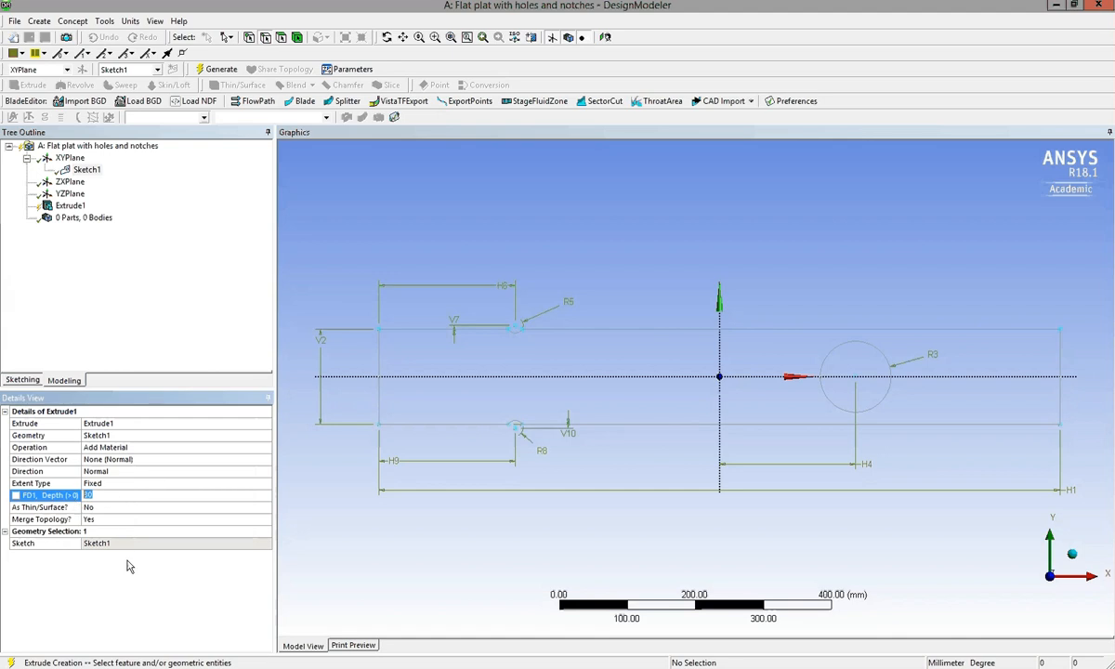
{"action": "type", "text": "40"}
{"action": "key", "text": "Return"}
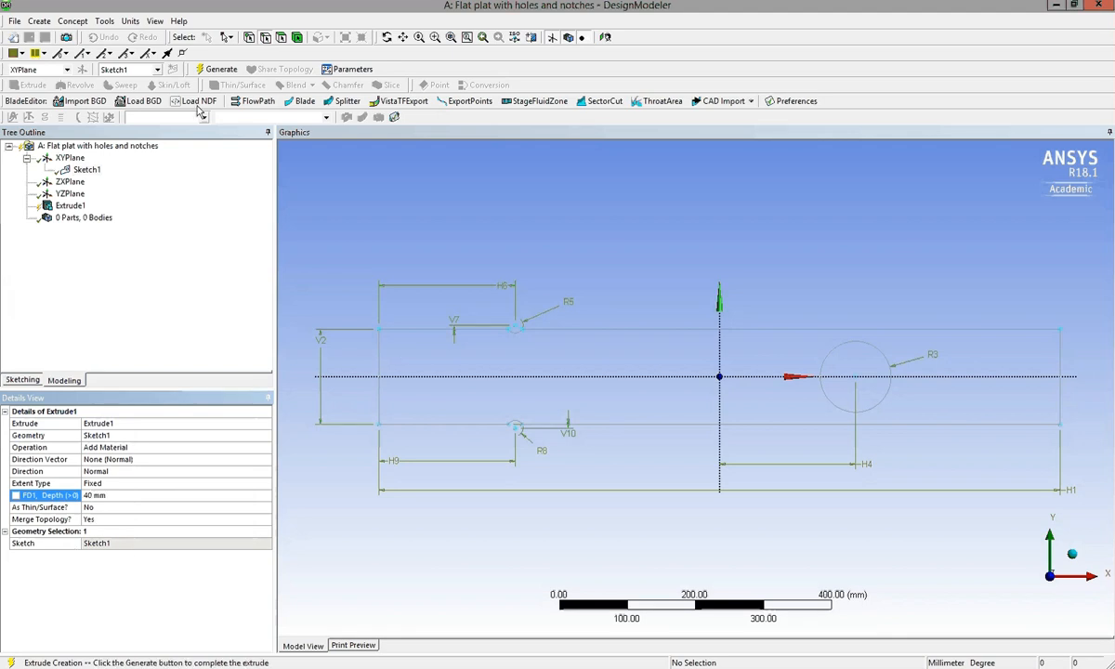
{"action": "left_click", "coordinate": [237, 74]}
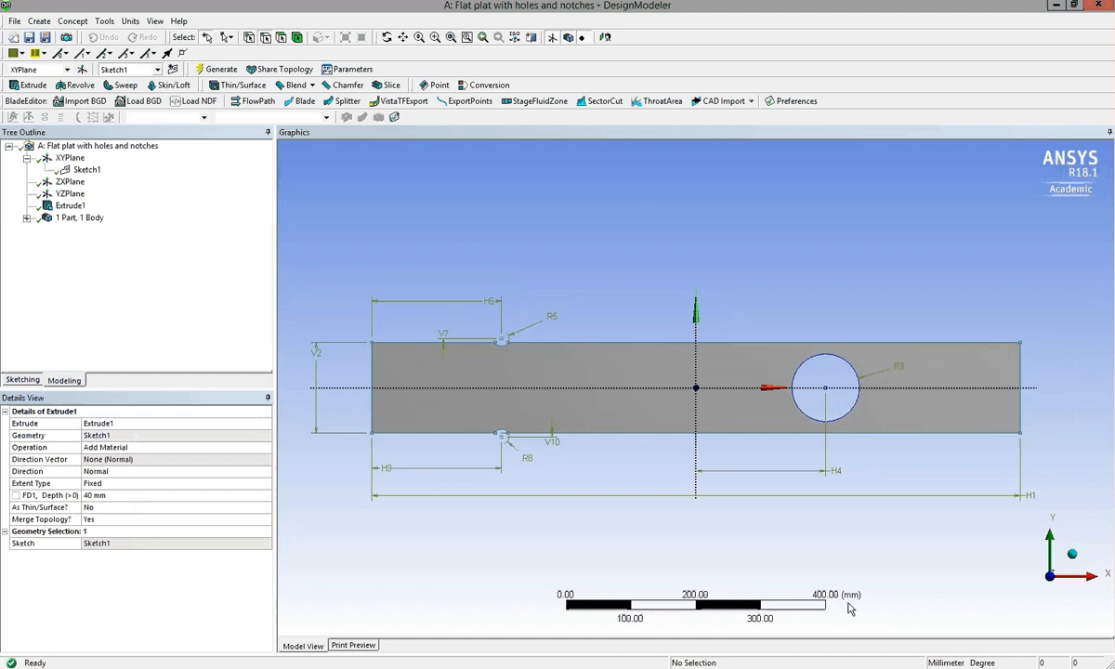
Hide Sketch1 under XYPlane so that only the extruded plate body is displayed.
{"action": "left_click", "coordinate": [1072, 553]}
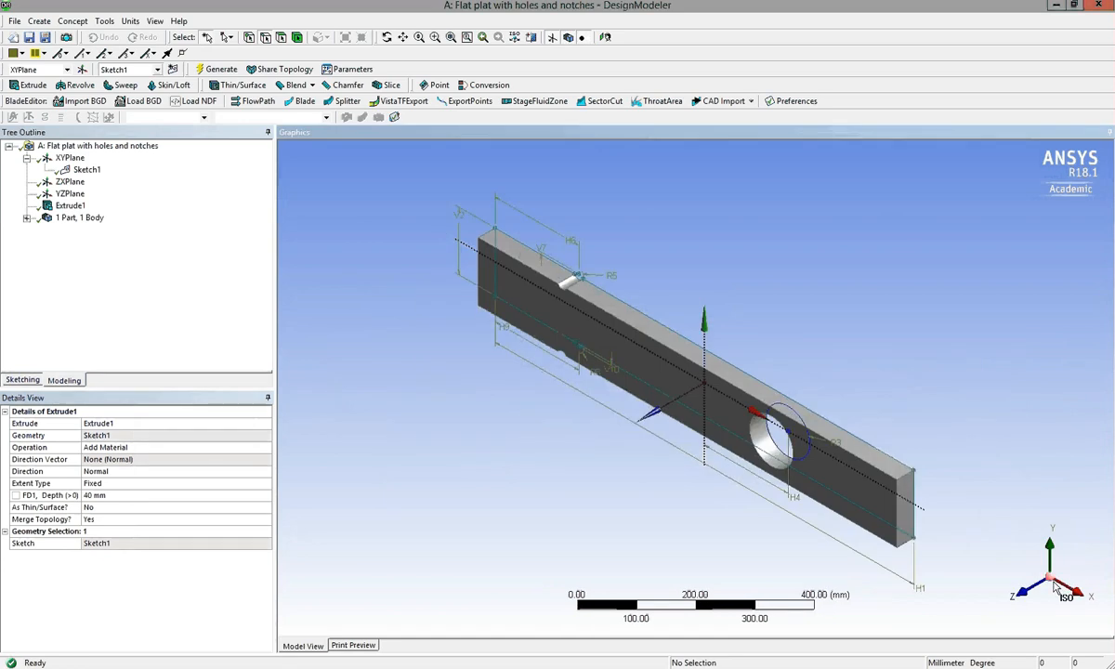
{"action": "left_click", "coordinate": [1022, 593]}
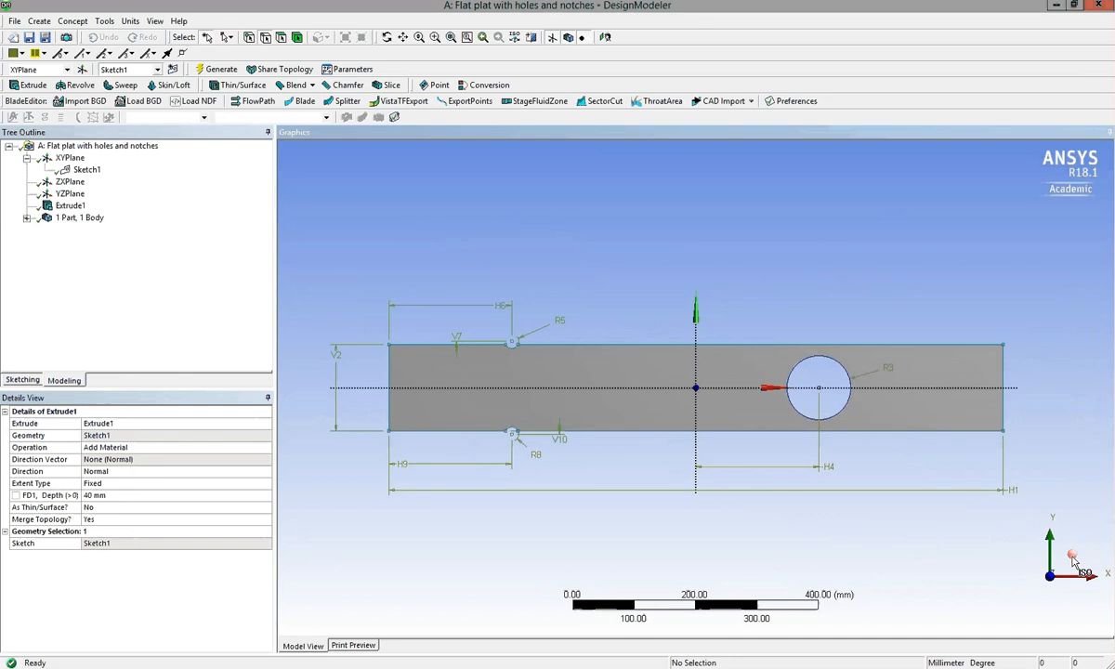
{"action": "left_click", "coordinate": [1072, 556]}
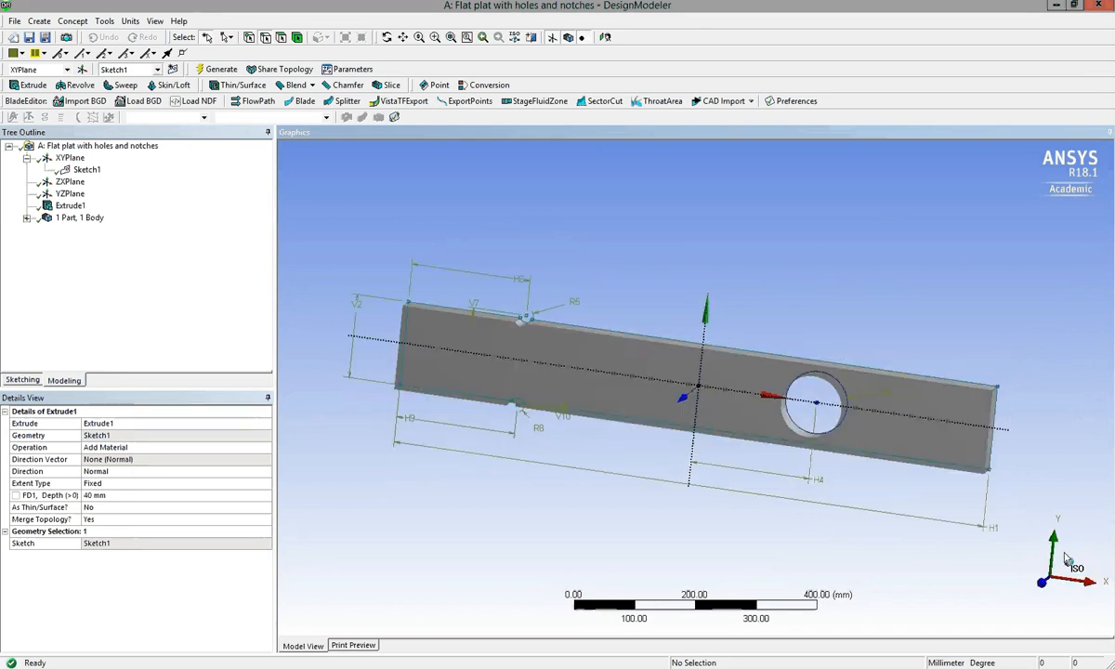
{"action": "left_click", "coordinate": [387, 38]}
{"action": "left_click_drag", "start_coordinate": [678, 375], "coordinate": [722, 327]}
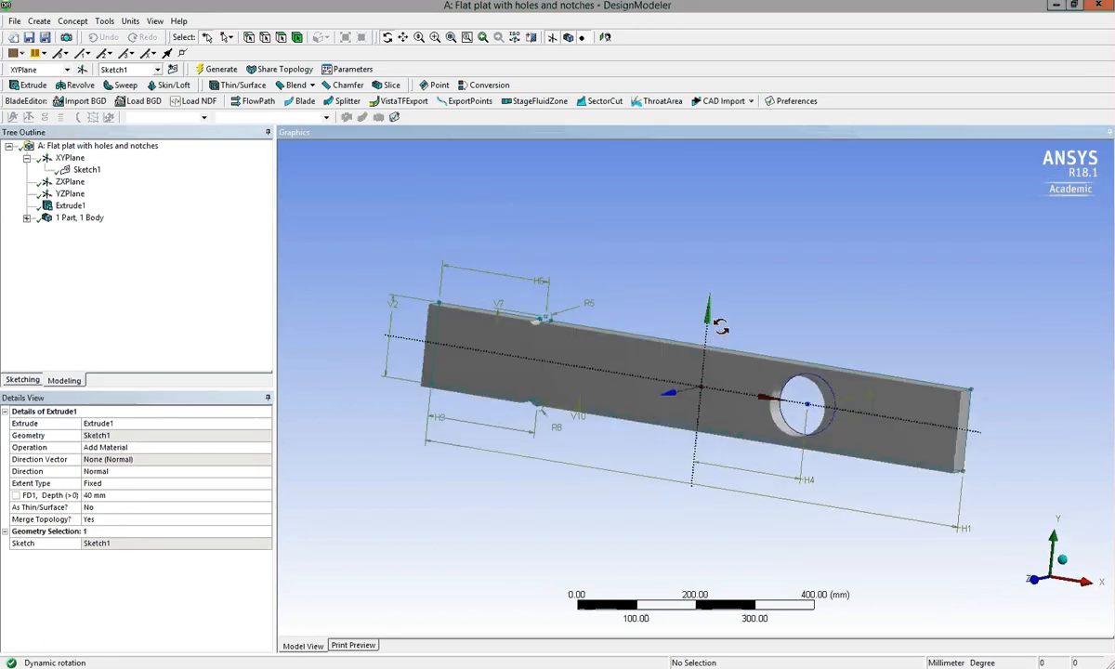
{"action": "right_click", "coordinate": [82, 171]}
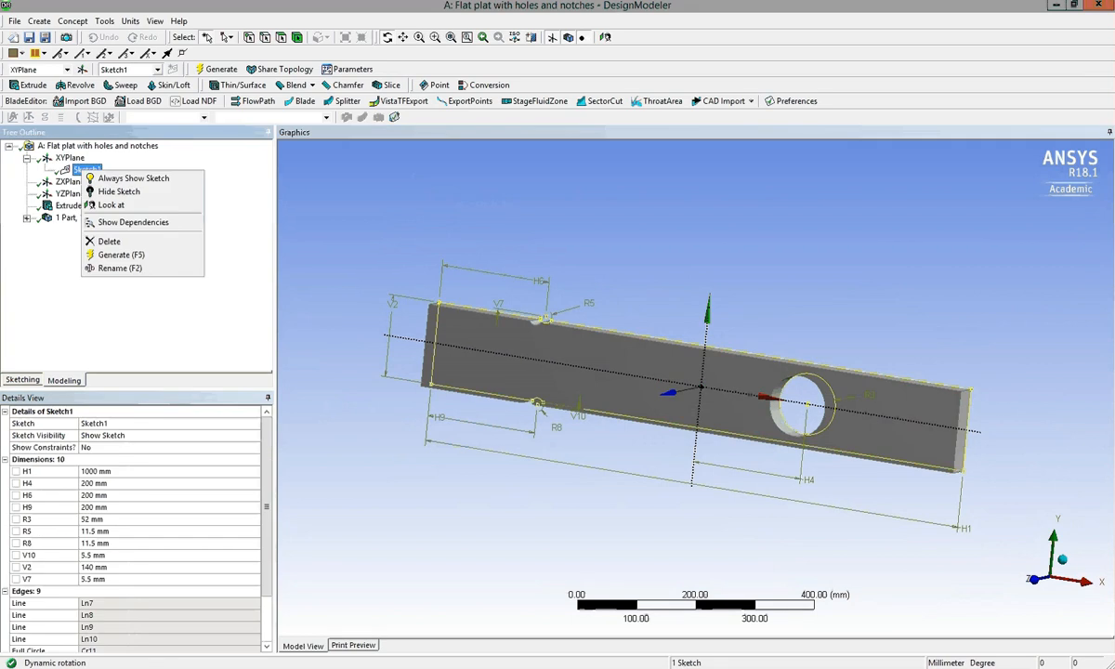
{"action": "left_click", "coordinate": [119, 192]}
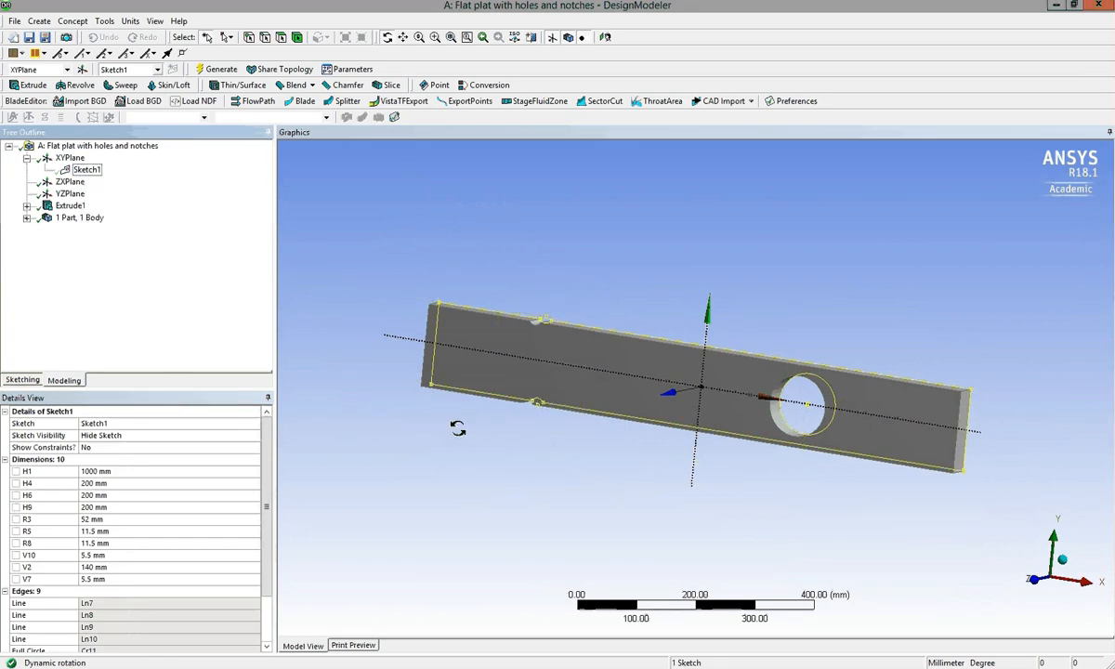
{"action": "left_click_drag", "start_coordinate": [457, 428], "coordinate": [459, 467]}
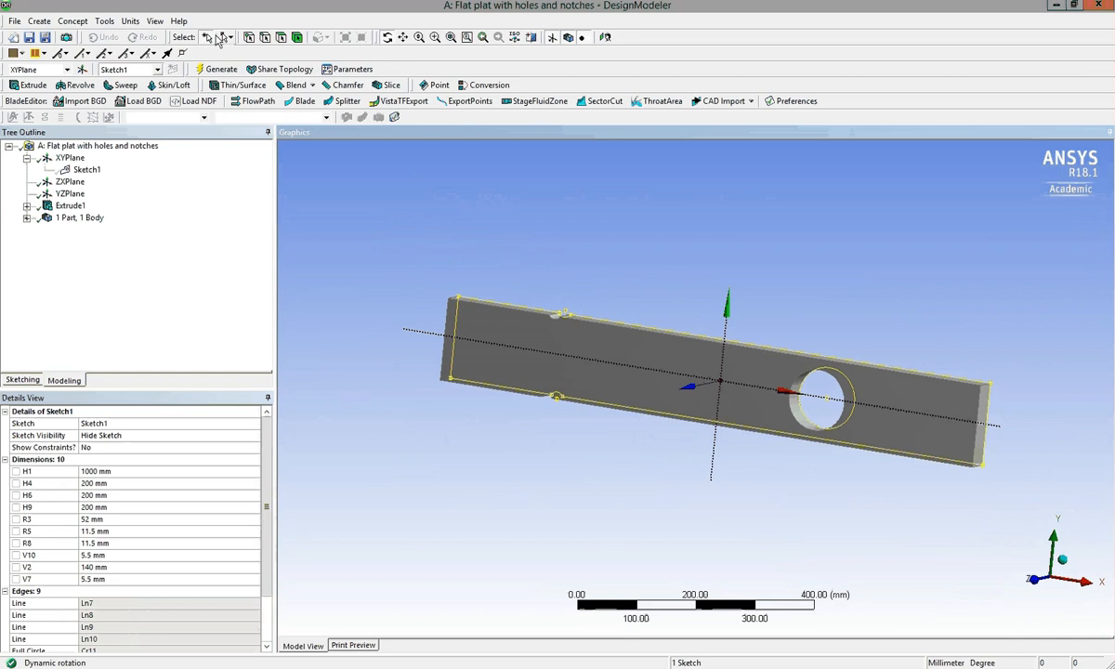
{"action": "left_click", "coordinate": [366, 359]}
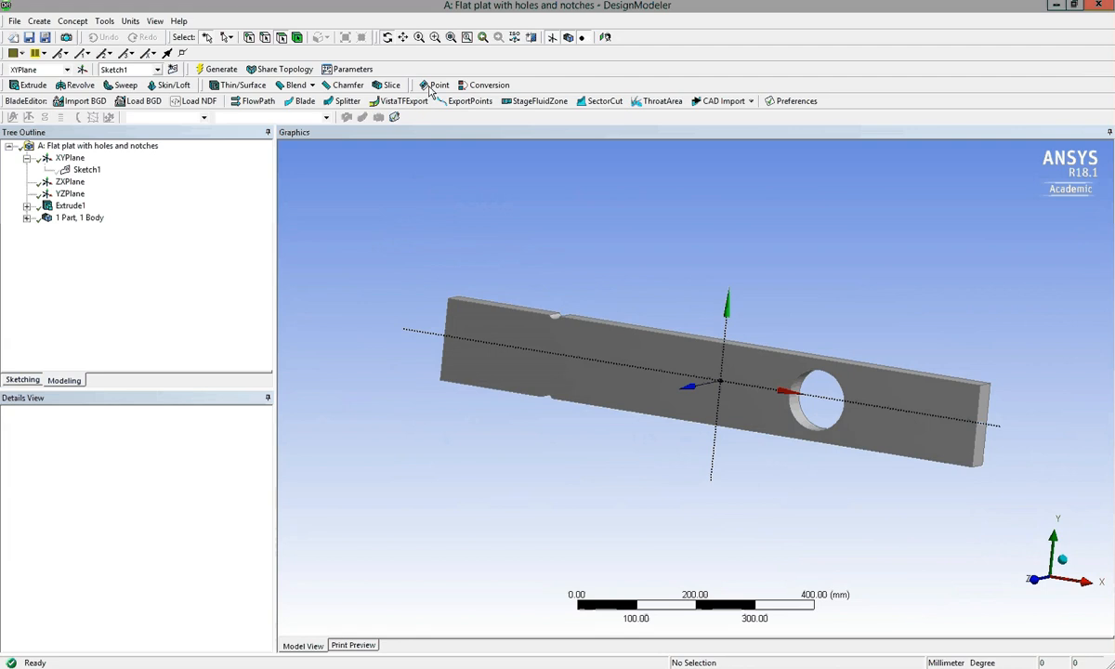
{"action": "middle_click_drag", "start_coordinate": [590, 426], "coordinate": [1043, 523]}
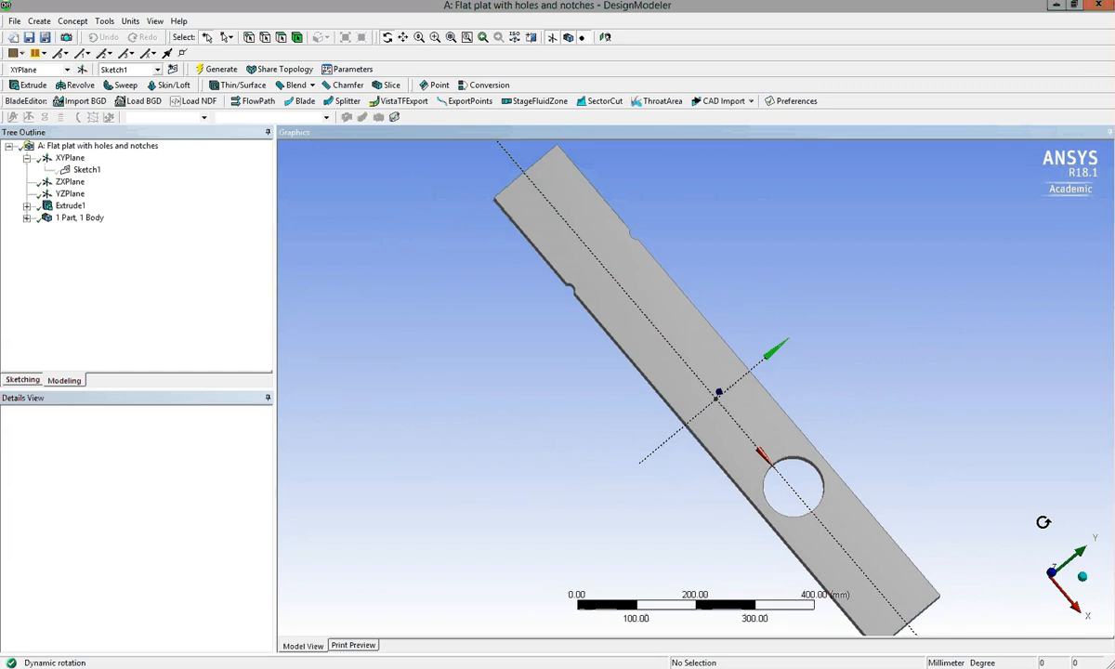
{"action": "left_click", "coordinate": [1083, 579]}
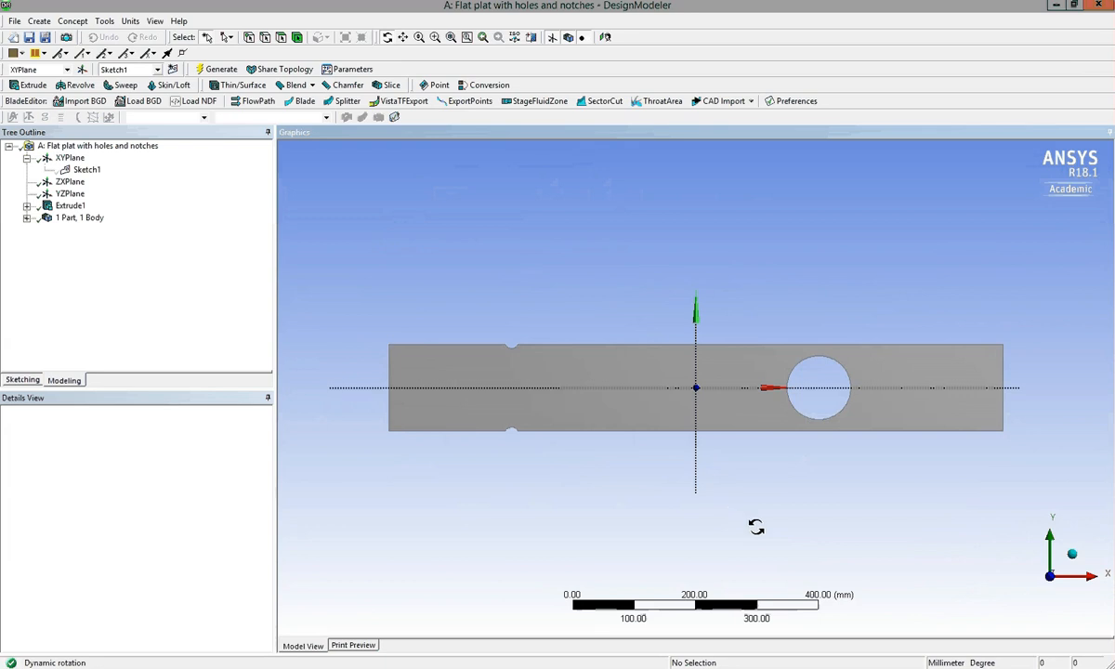
Switch to Workbench and save the project in the Ansys Projects folder as "Example plate with hole and notches - v1".
{"action": "mouse_move", "coordinate": [839, 668]}
{"action": "left_click", "coordinate": [771, 667]}
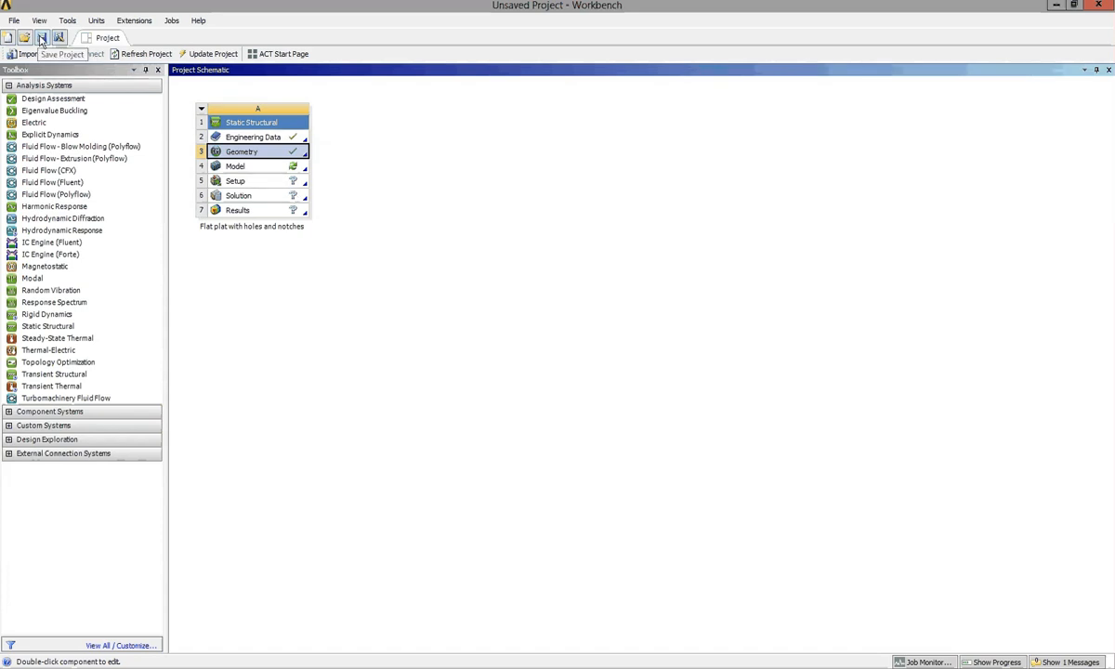
{"action": "left_click", "coordinate": [41, 39]}
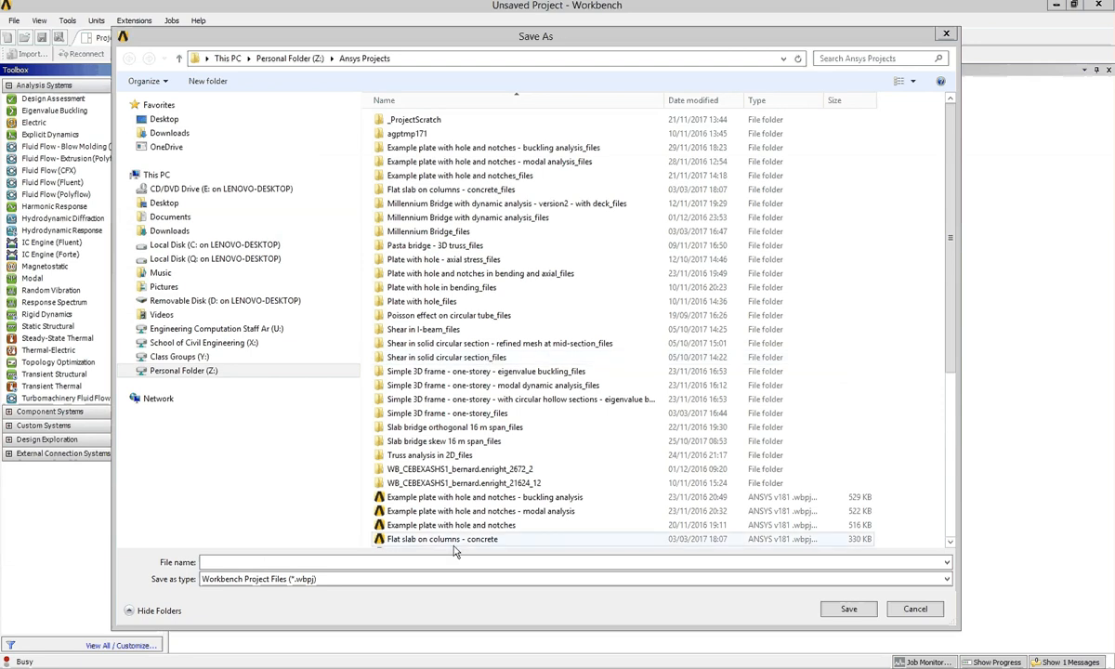
{"action": "left_click", "coordinate": [436, 562]}
{"action": "type", "text": "Ex"}
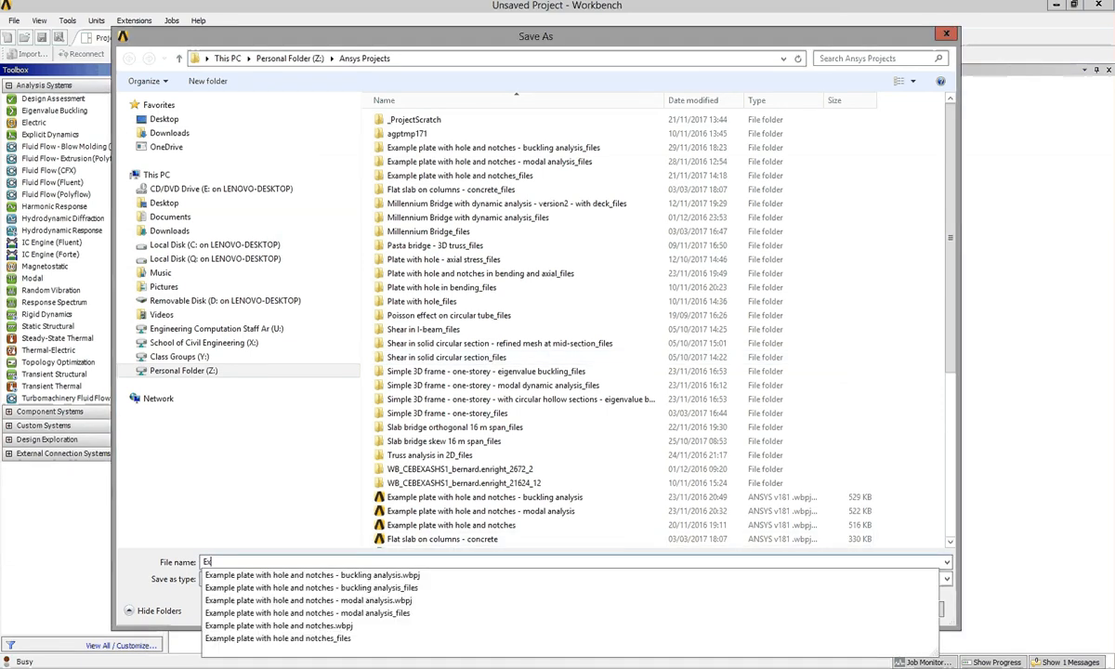
{"action": "type", "text": "ample plate with hole and noct"}
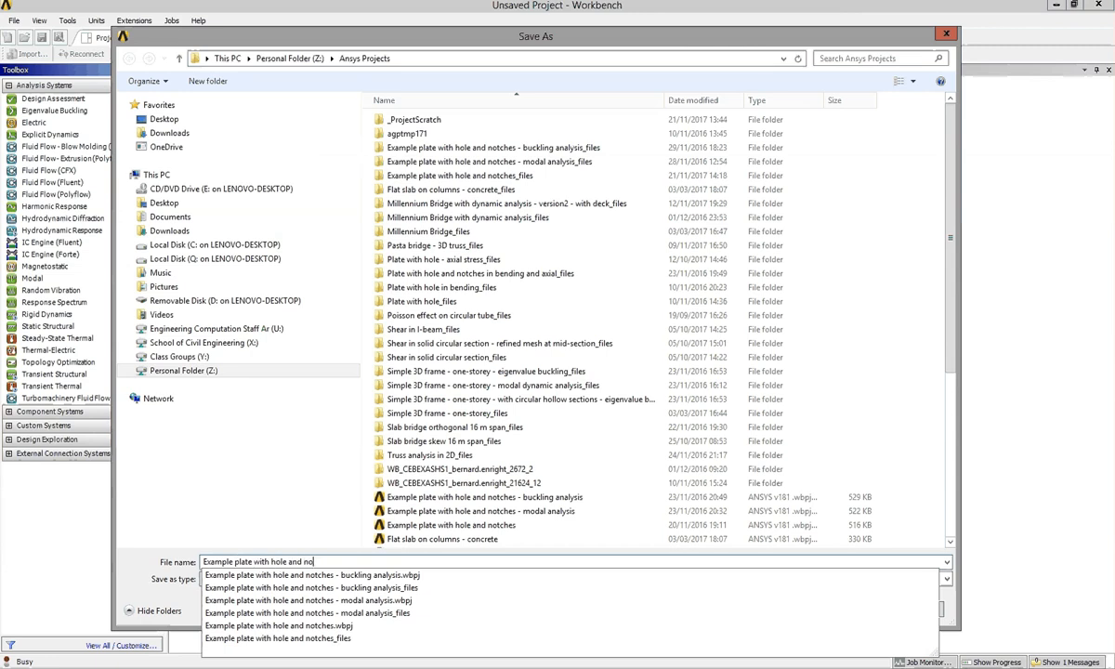
{"action": "key", "text": "BackSpace"}
{"action": "key", "text": "BackSpace"}
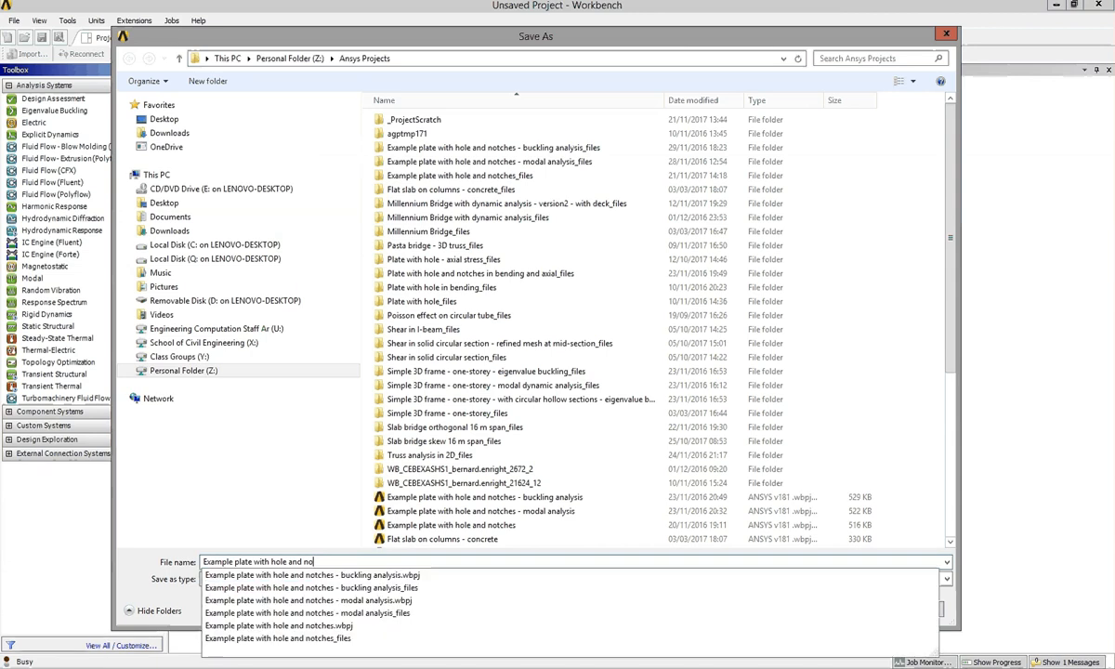
{"action": "type", "text": "tches "}
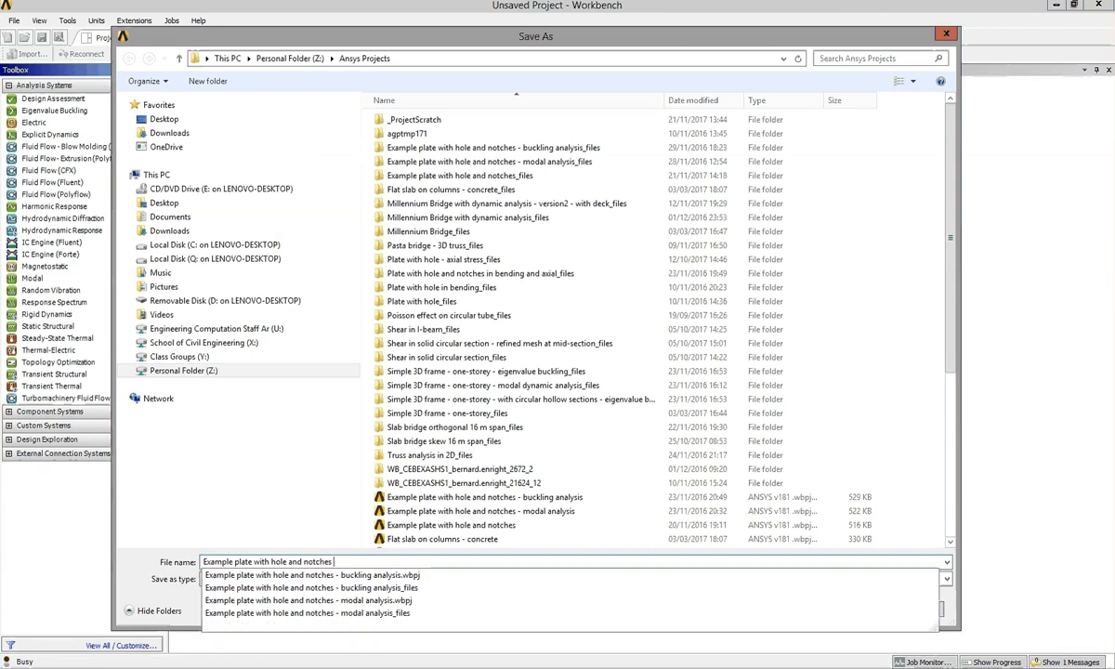
{"action": "type", "text": "- v1"}
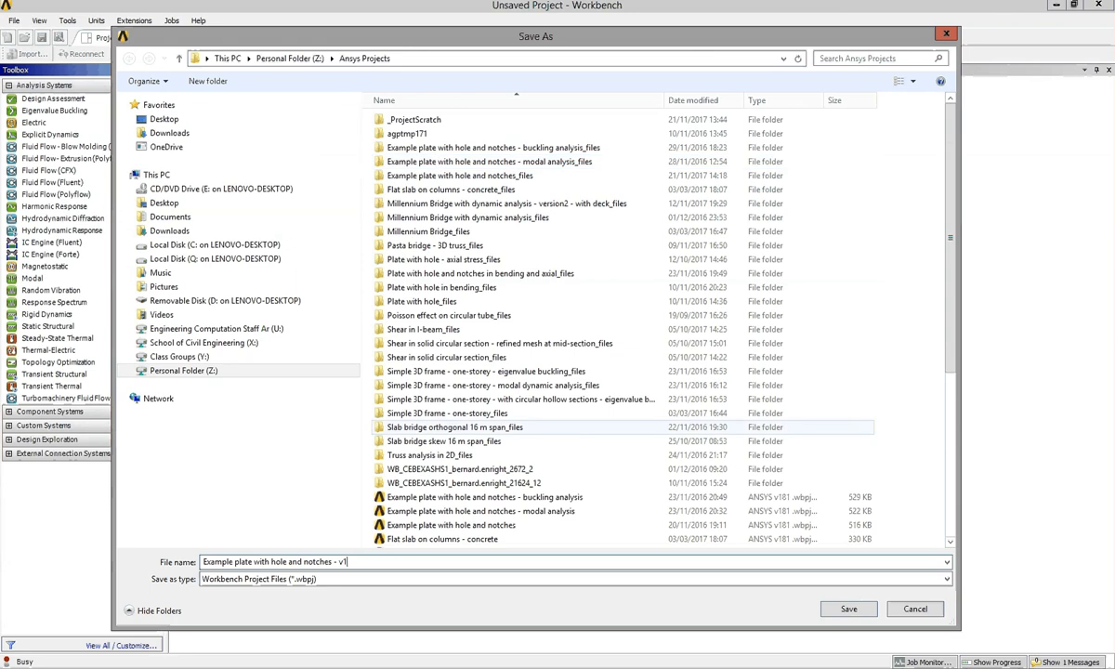
{"action": "left_click", "coordinate": [848, 609]}
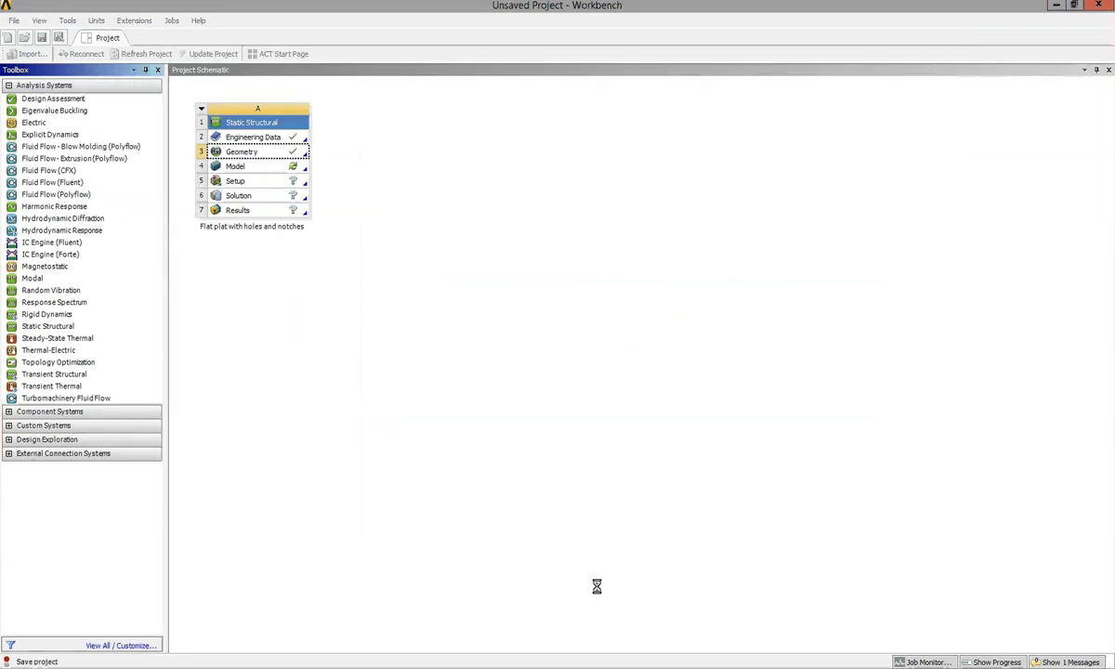